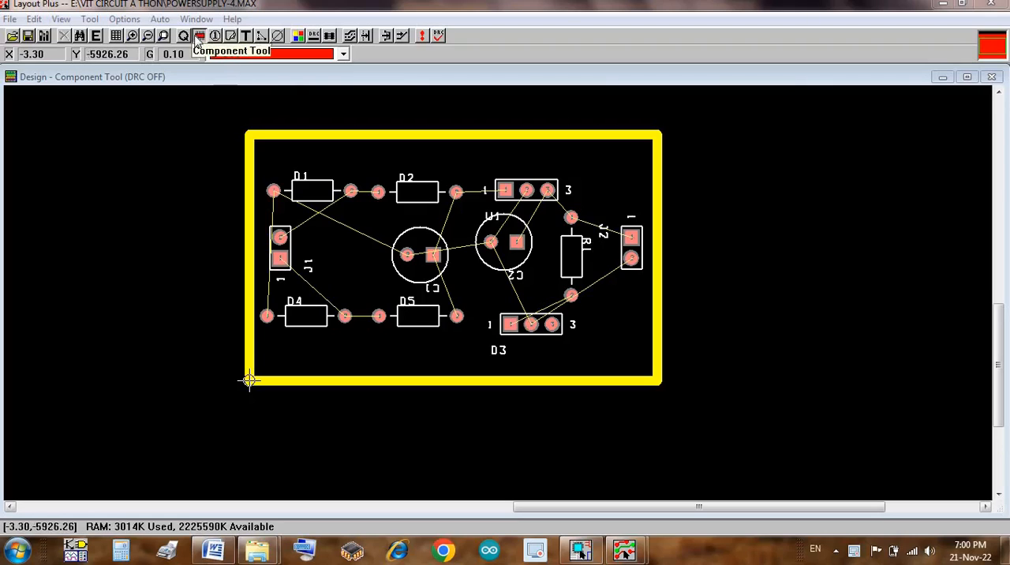
Step: Try to change D3's footprint to BLKCON.100/VH/TM1SQ/W.100/2 from the BCON100T library and place the component below C2
{"action": "double_click", "coordinate": [532, 327]}
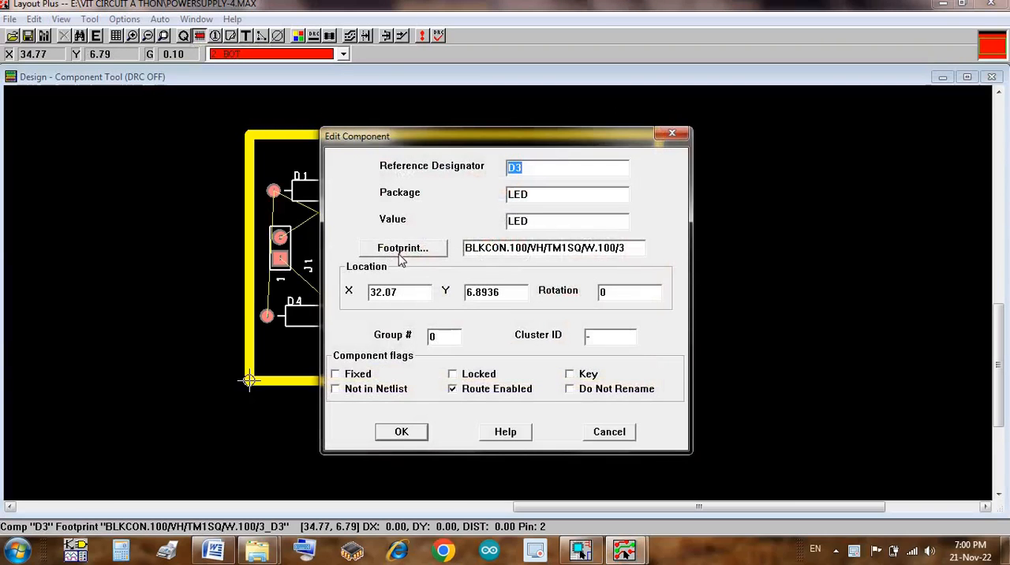
{"action": "left_click", "coordinate": [400, 261]}
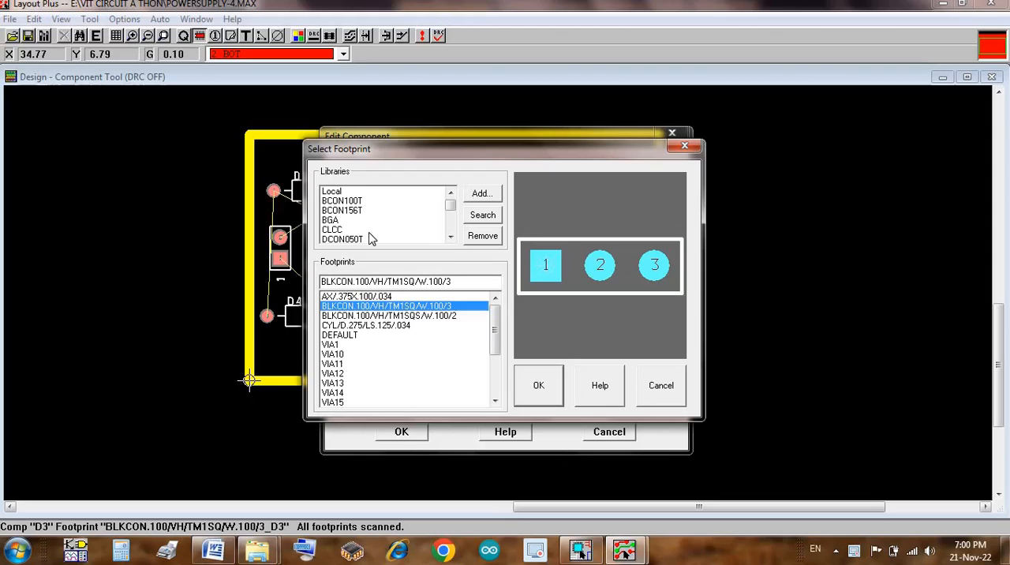
{"action": "left_click", "coordinate": [339, 202]}
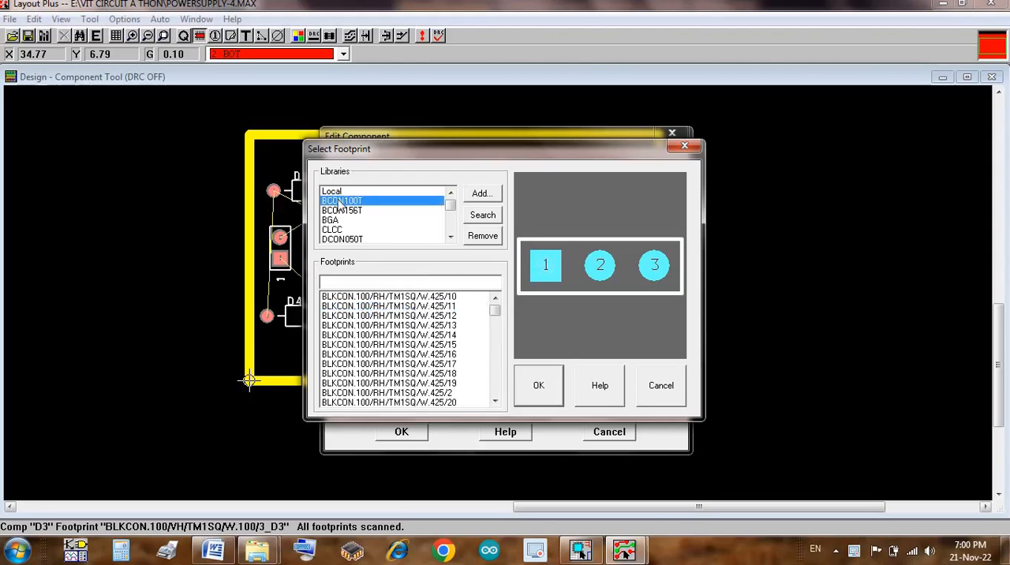
{"action": "left_click", "coordinate": [495, 379]}
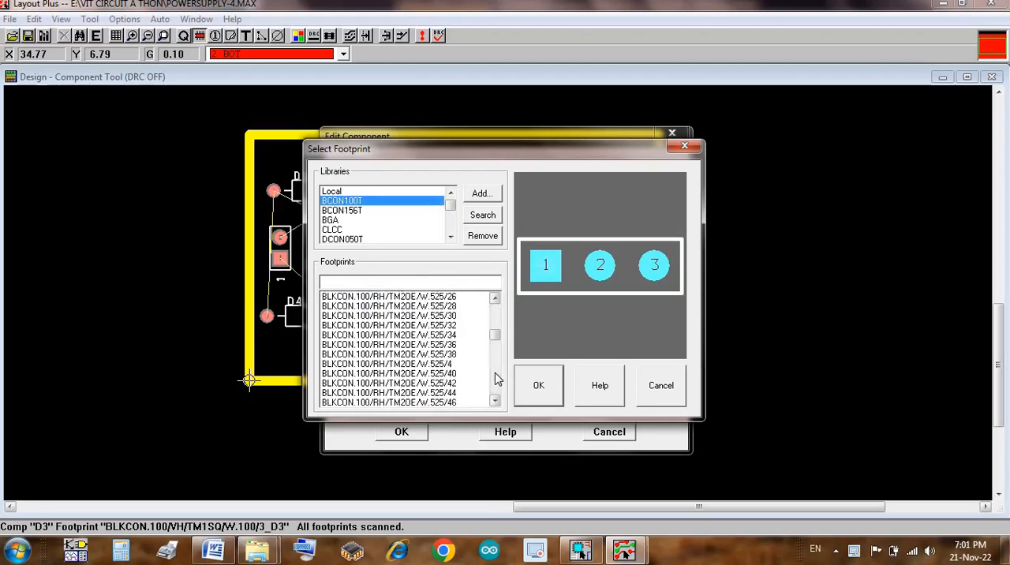
{"action": "left_click", "coordinate": [496, 380]}
{"action": "left_click", "coordinate": [496, 380]}
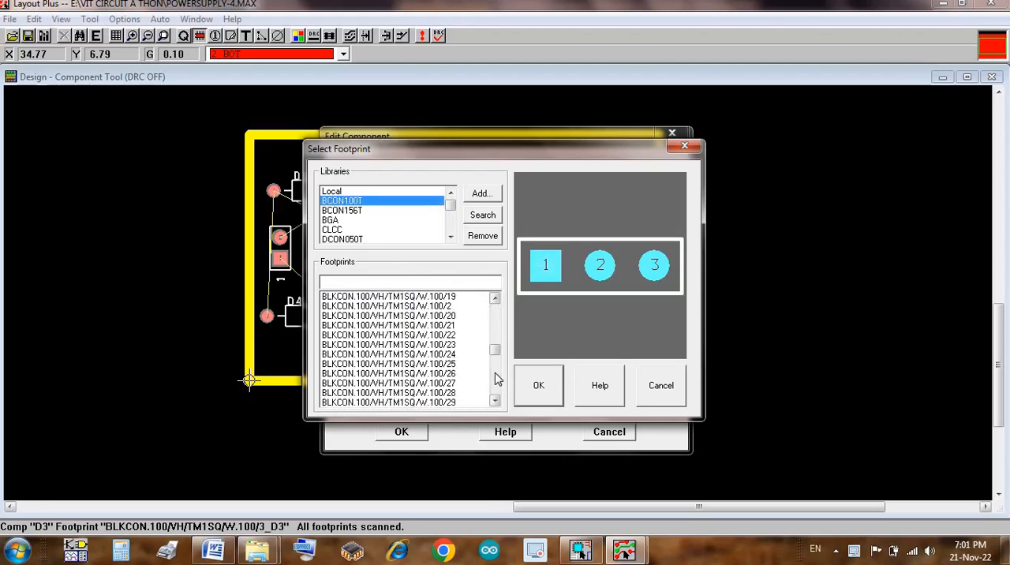
{"action": "left_click", "coordinate": [438, 306]}
{"action": "left_click", "coordinate": [534, 385]}
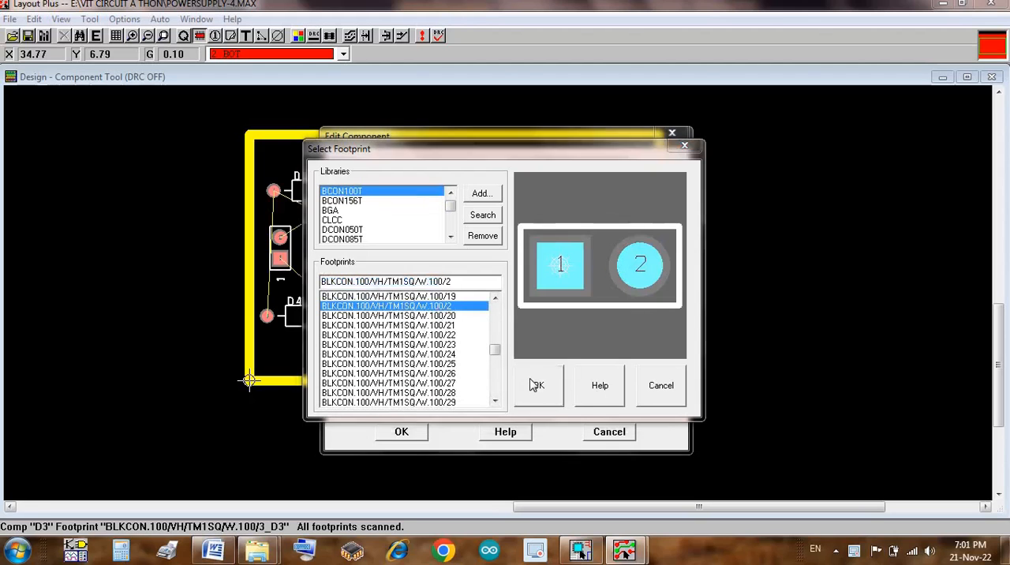
{"action": "left_click", "coordinate": [523, 324]}
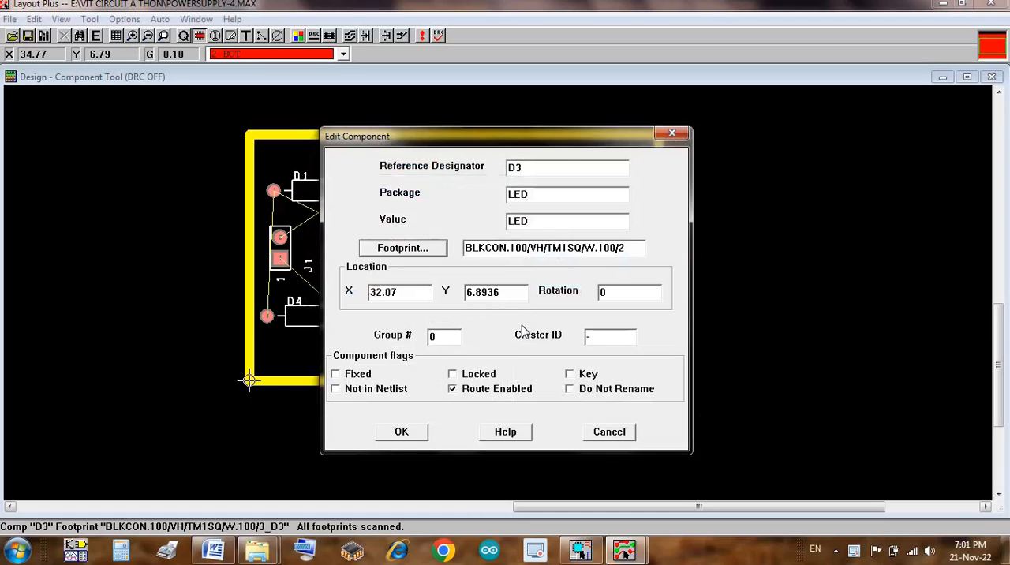
{"action": "left_click", "coordinate": [401, 433]}
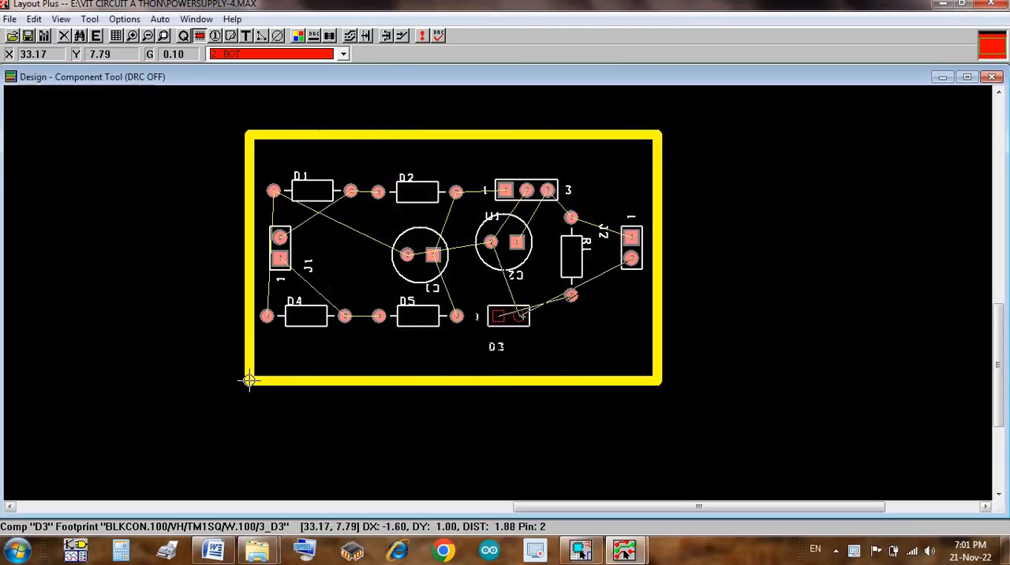
{"action": "left_click", "coordinate": [528, 316]}
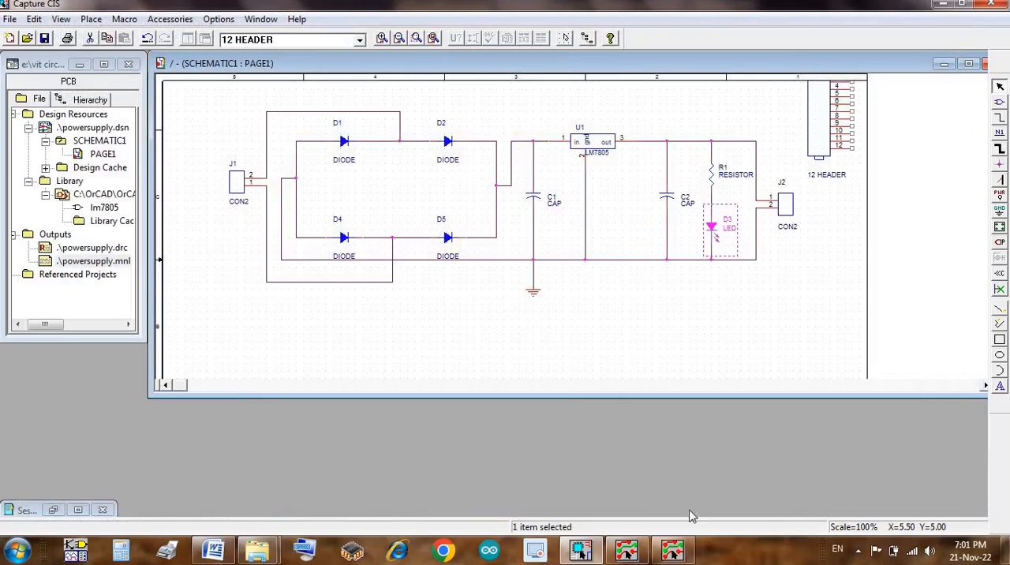
Step: Switch to the reopened POWERSUPPLY-4 board in Layout Plus, make 2 BOT the active layer and activate the Component Tool
{"action": "left_click", "coordinate": [672, 550]}
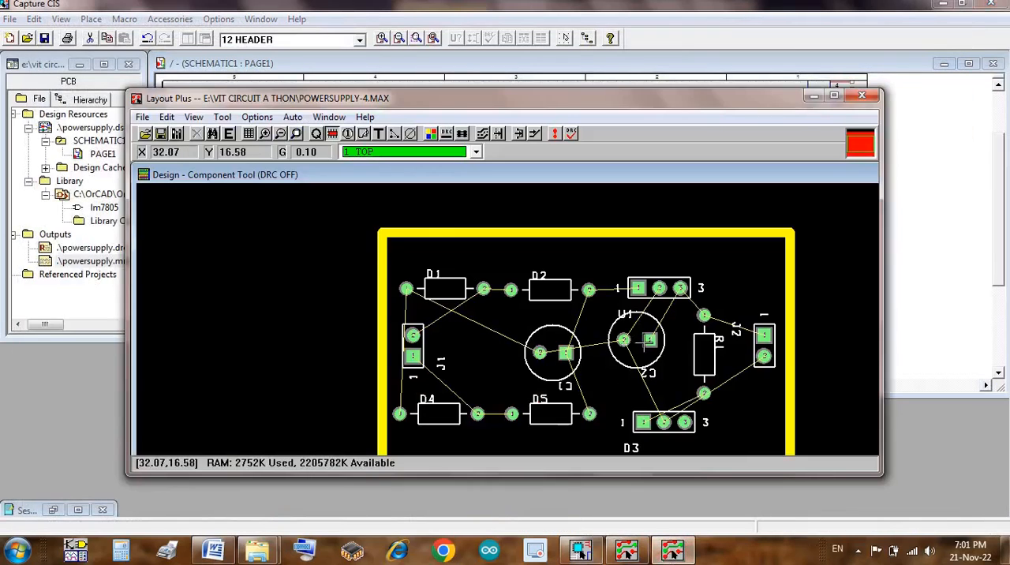
{"action": "left_click", "coordinate": [835, 95]}
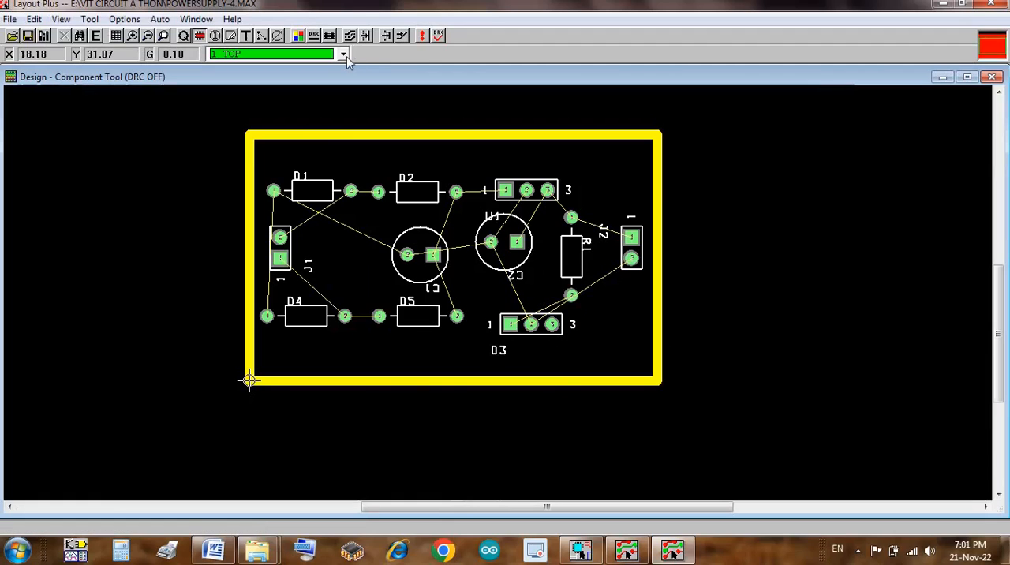
{"action": "key", "text": "2"}
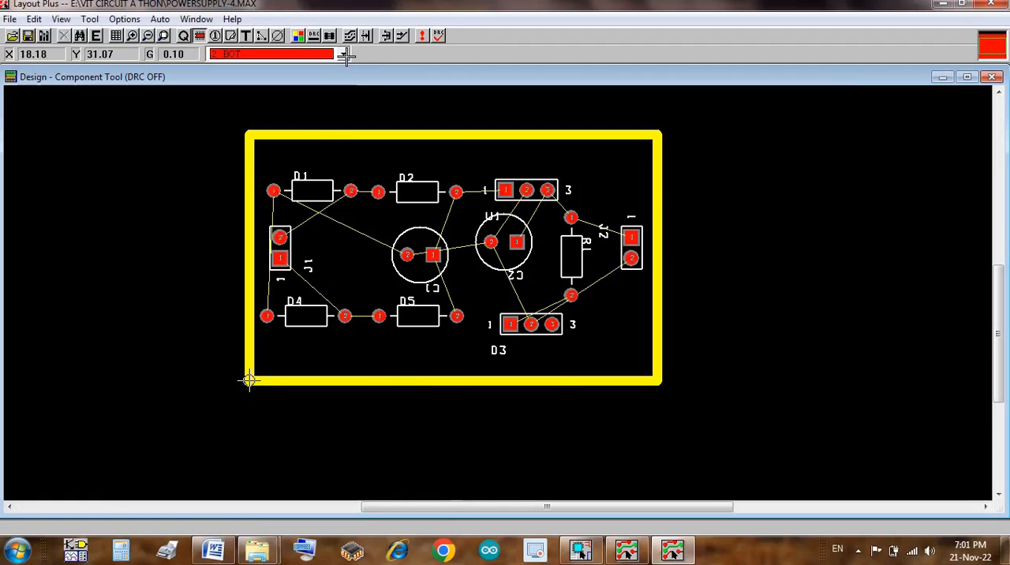
{"action": "left_click", "coordinate": [402, 36]}
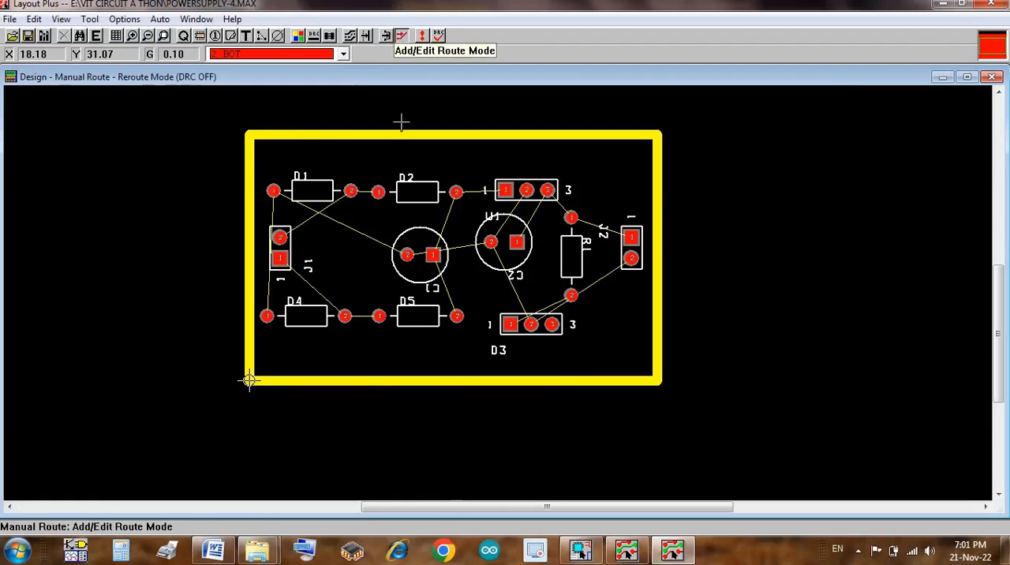
{"action": "left_click", "coordinate": [200, 36]}
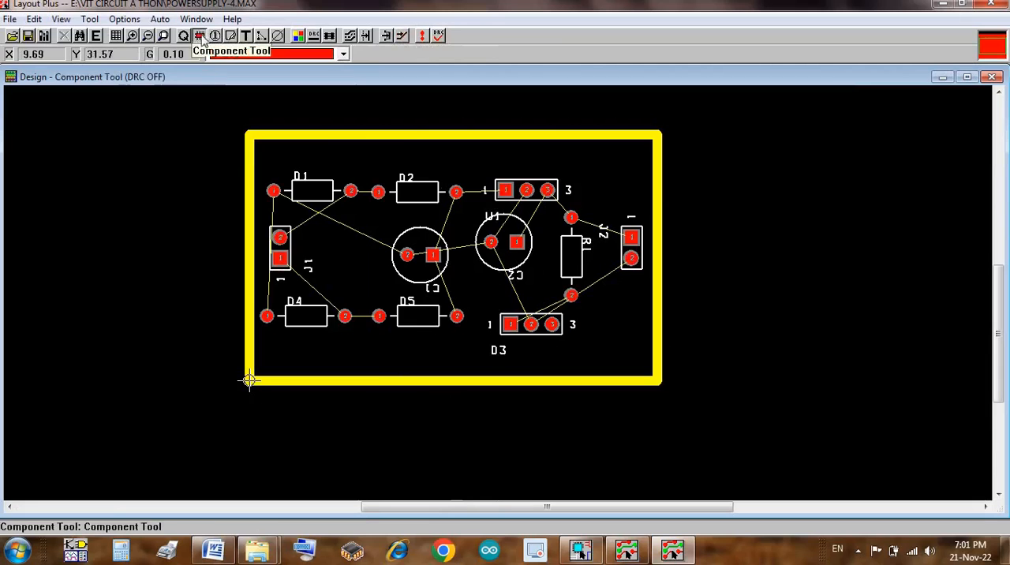
Step: Try to assign the two-pin local footprint BLKCON.100/VH/TM1SQ/W.100/2 to LED D3
{"action": "double_click", "coordinate": [535, 330]}
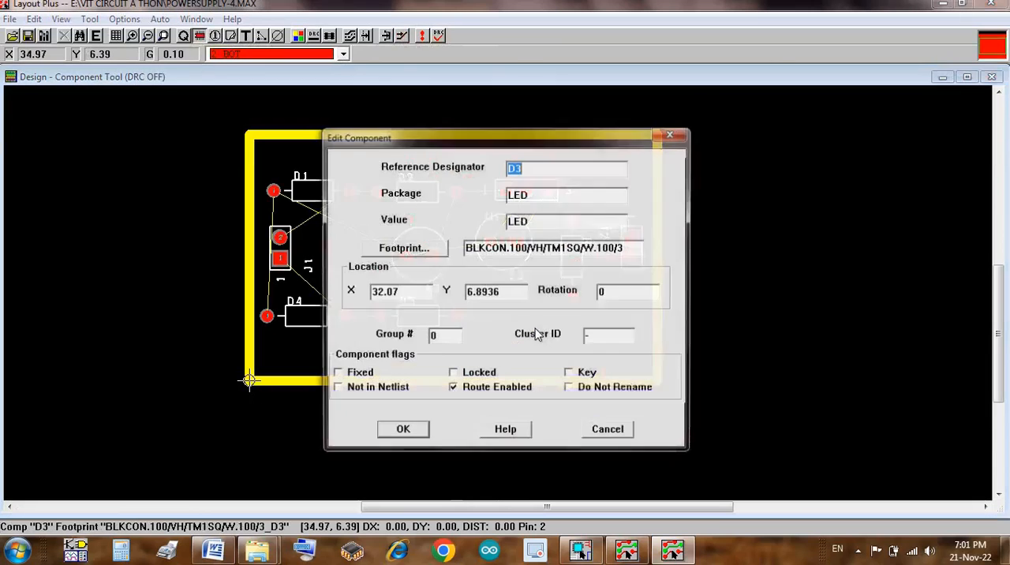
{"action": "left_click", "coordinate": [414, 252]}
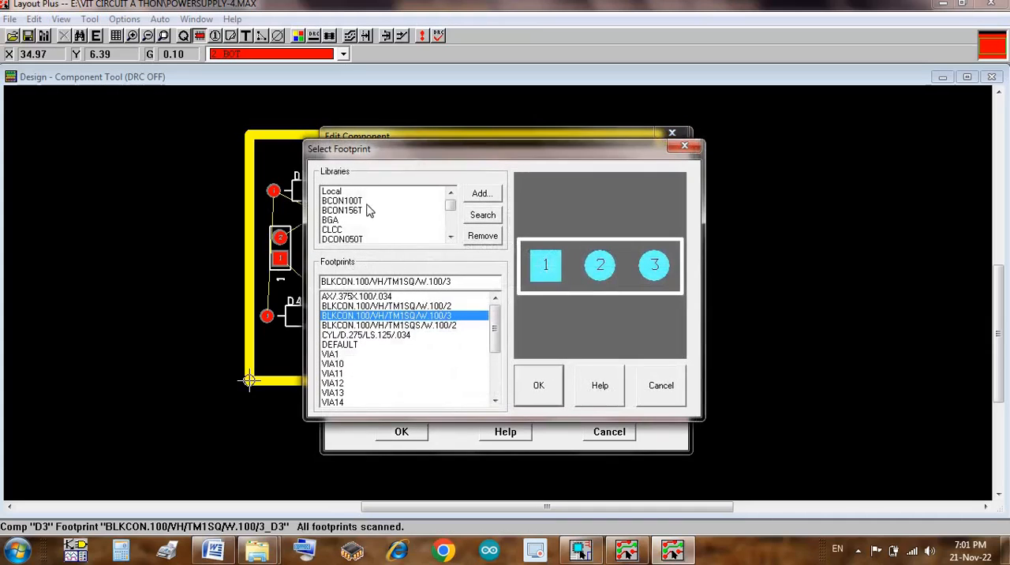
{"action": "left_click", "coordinate": [424, 307]}
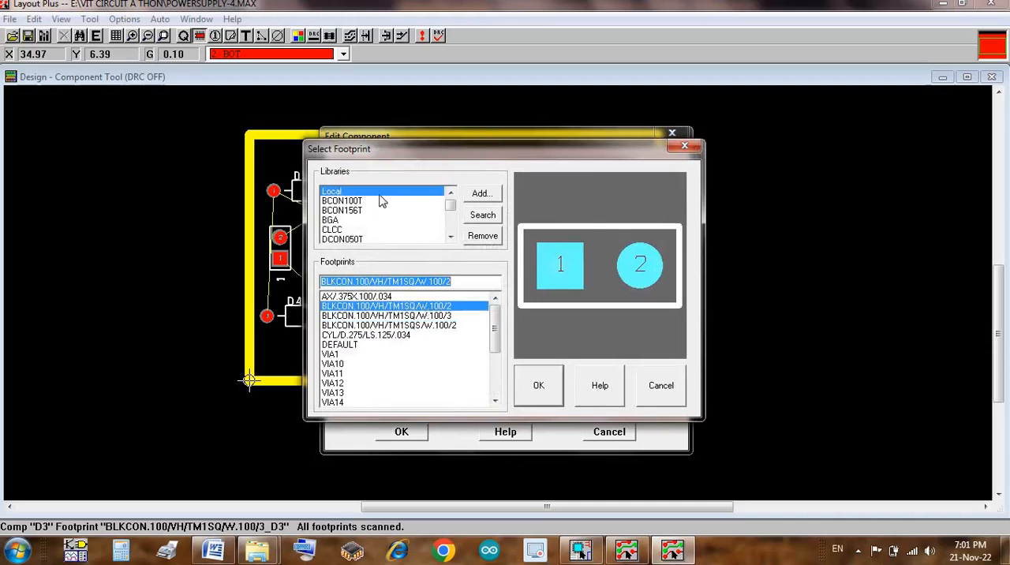
{"action": "left_click", "coordinate": [543, 380]}
{"action": "left_click", "coordinate": [523, 324]}
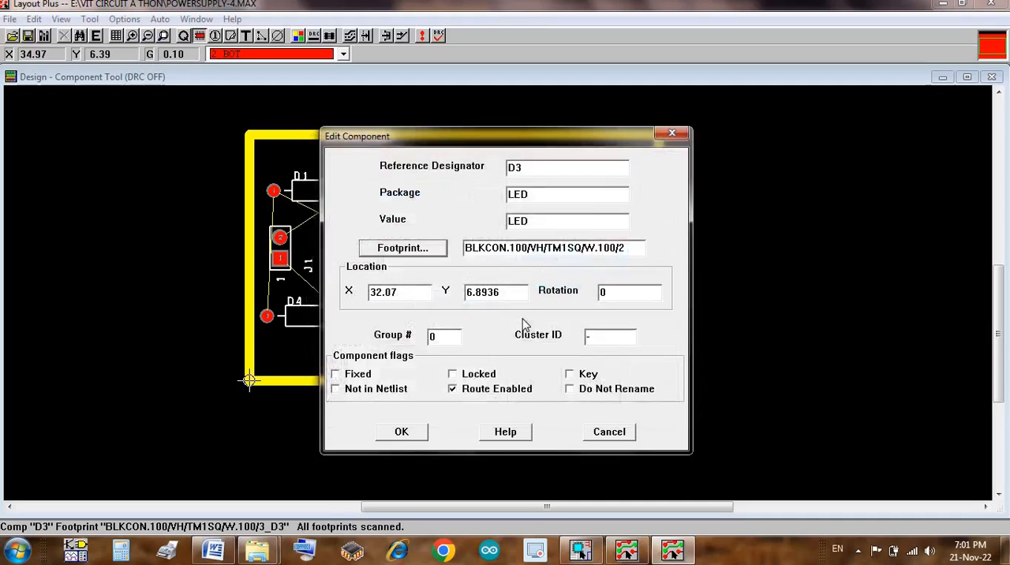
{"action": "left_click", "coordinate": [409, 432]}
{"action": "left_click_drag", "start_coordinate": [405, 426], "coordinate": [544, 331]}
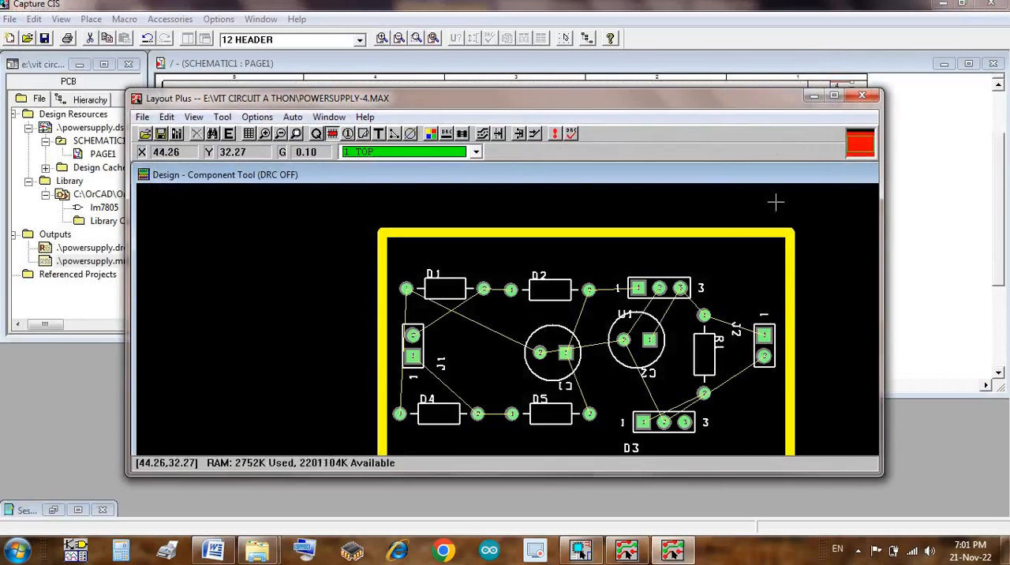
Step: Maximize the reopened board design, set the active layer to 2 BOT and refresh everything
{"action": "left_click", "coordinate": [834, 95]}
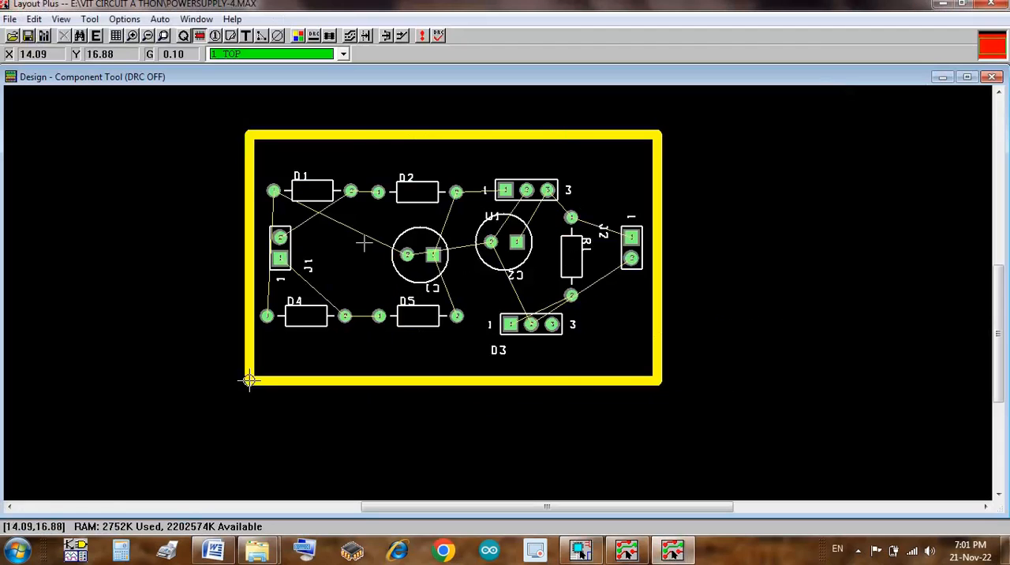
{"action": "key", "text": "2"}
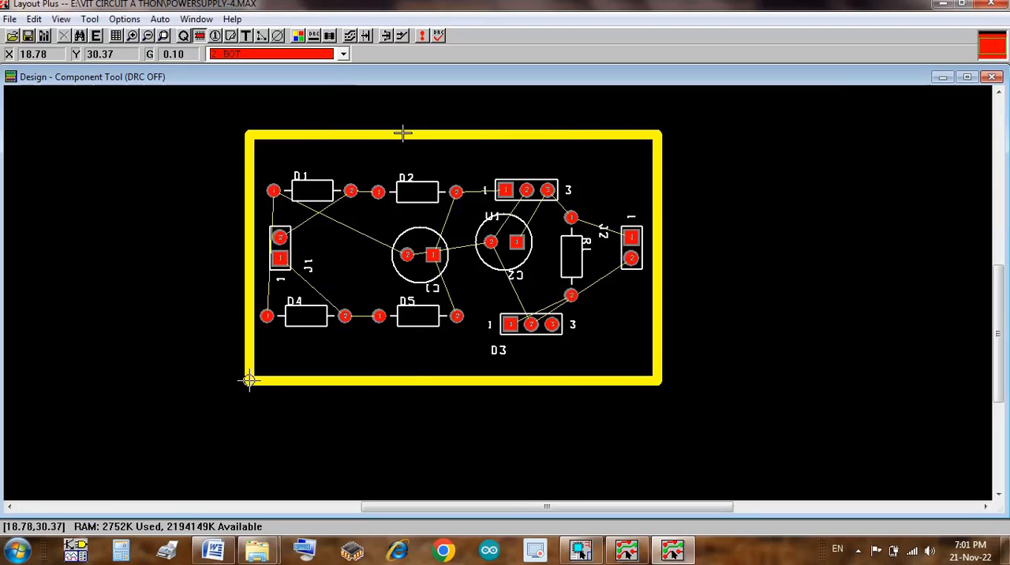
{"action": "left_click", "coordinate": [420, 37]}
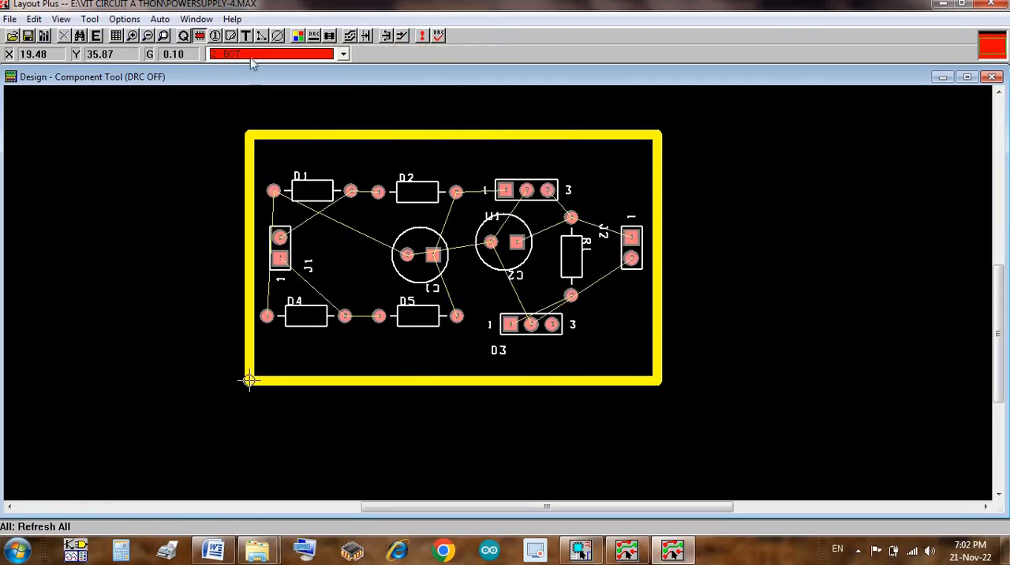
Step: Change D3's footprint to BLKCON.100/VH/TM1SQ/W.100/2, place its pin 2 at about X 34.27, Y 7.49, and refresh the design
{"action": "double_click", "coordinate": [531, 324]}
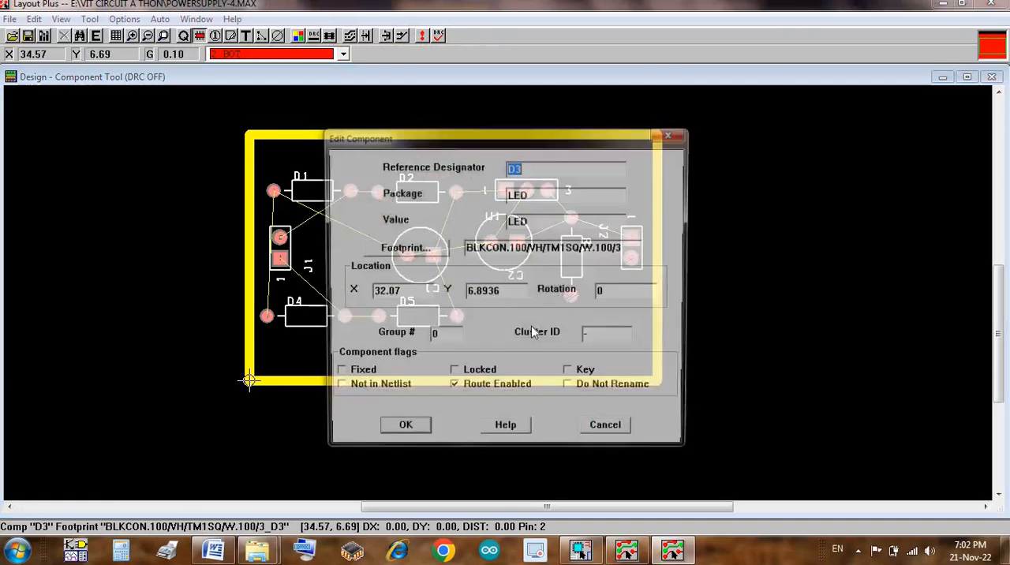
{"action": "left_click", "coordinate": [402, 248]}
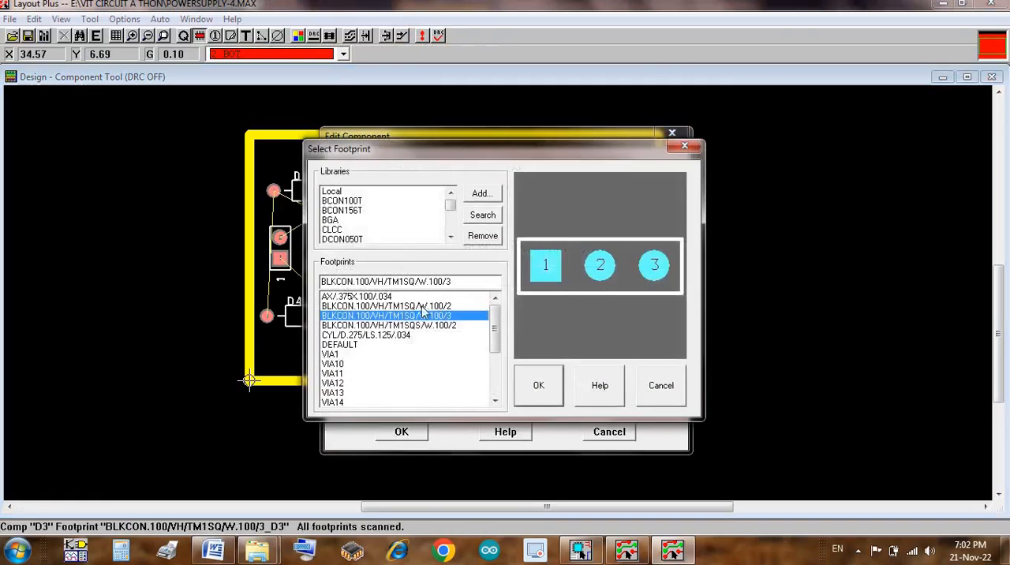
{"action": "left_click", "coordinate": [421, 306]}
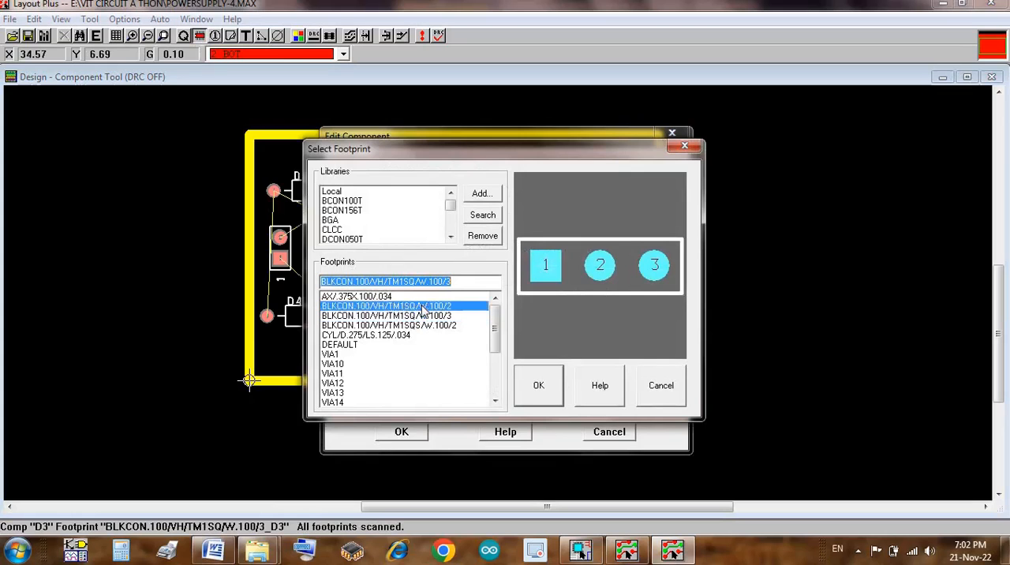
{"action": "left_click", "coordinate": [543, 386]}
{"action": "left_click", "coordinate": [526, 328]}
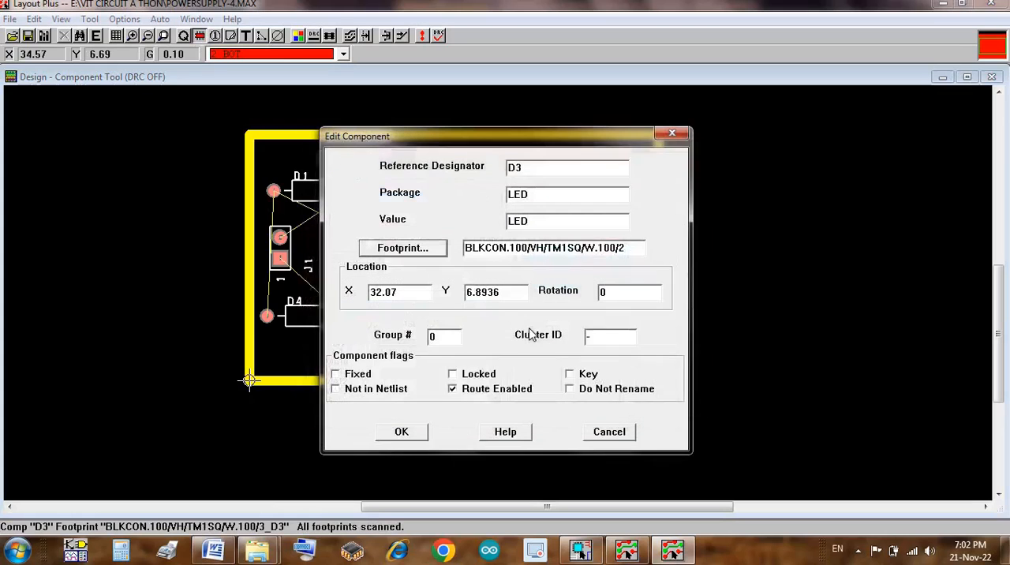
{"action": "left_click", "coordinate": [401, 433]}
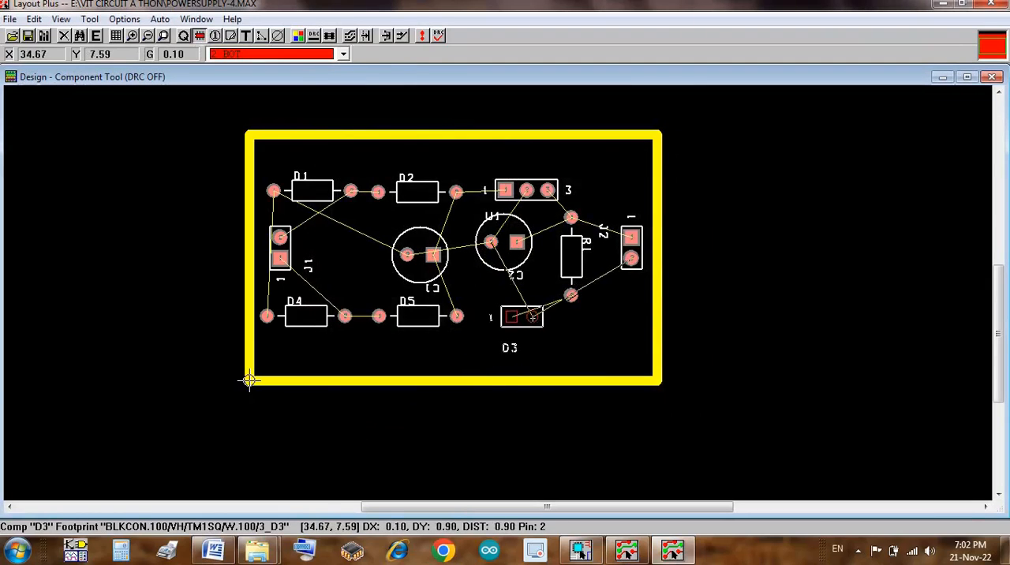
{"action": "left_click", "coordinate": [529, 317]}
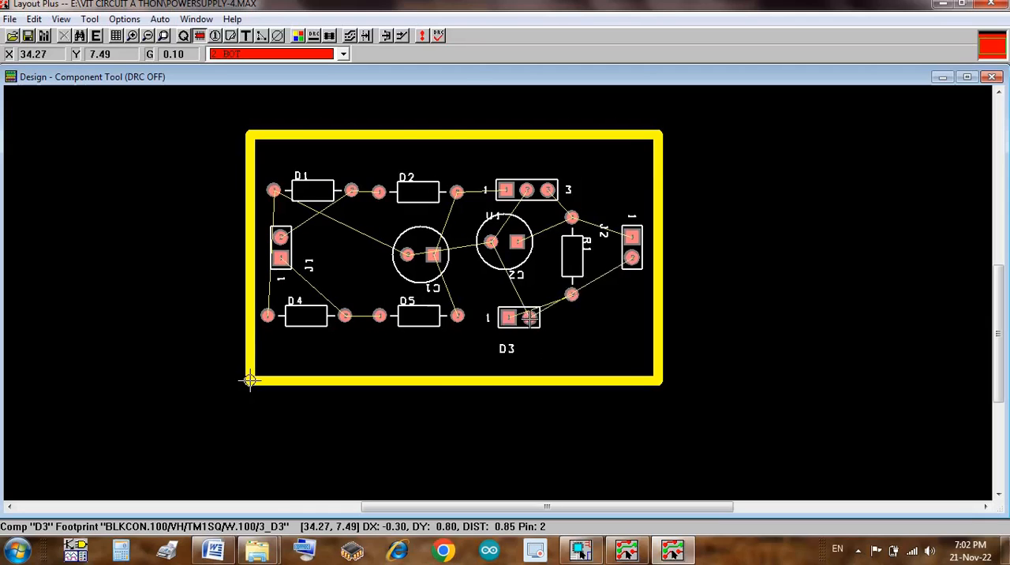
{"action": "left_click", "coordinate": [422, 35]}
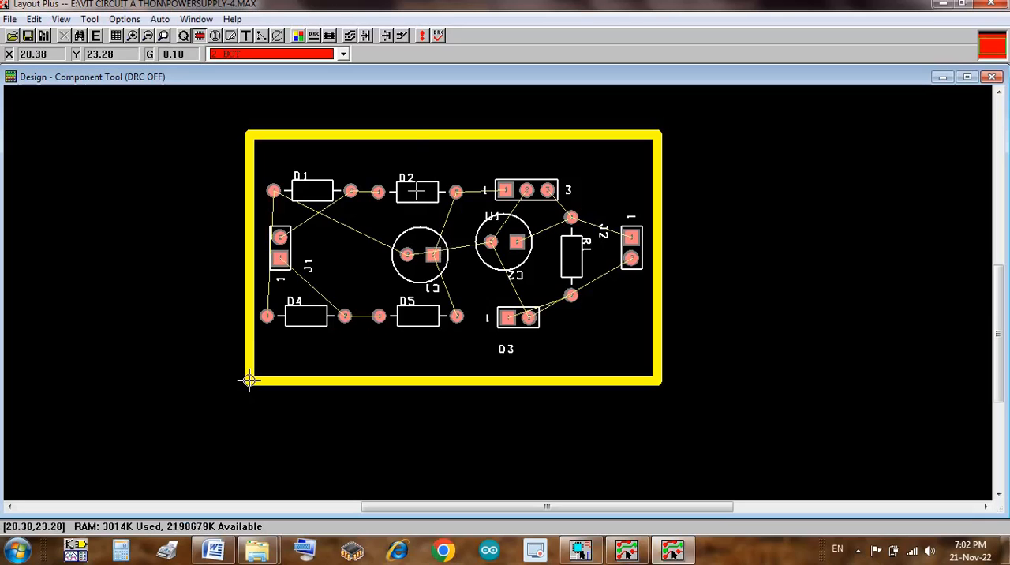
Step: Manually route a bottom-layer track from pin 2 of D1 to pin 2 of J1, bending down through D1's body
{"action": "left_click", "coordinate": [401, 37]}
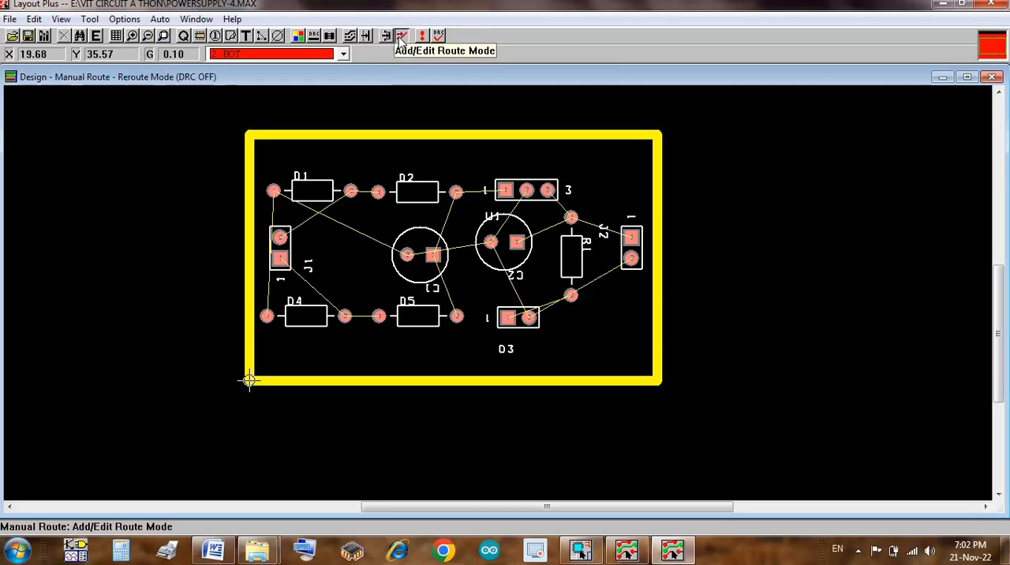
{"action": "left_click", "coordinate": [348, 192]}
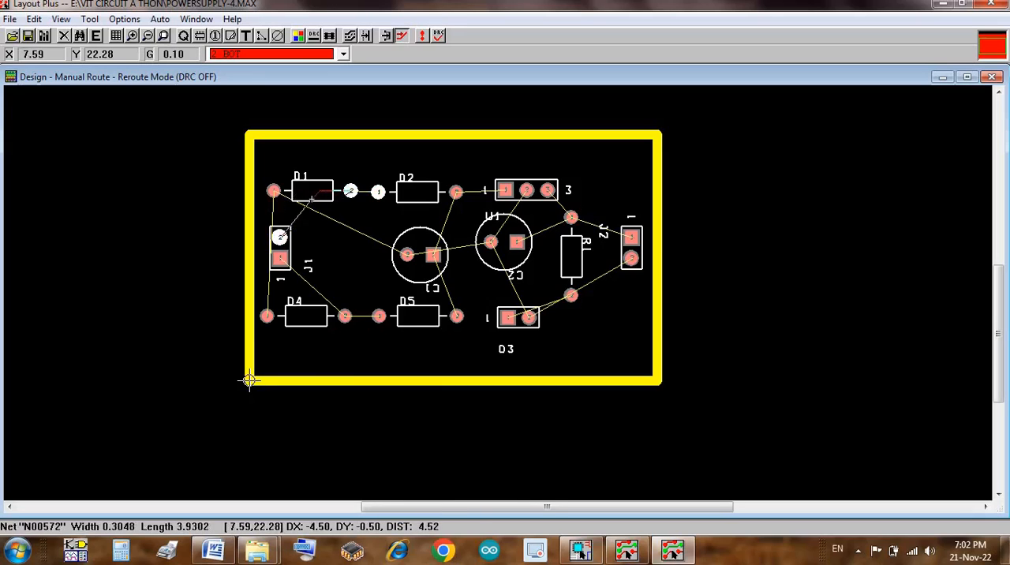
{"action": "left_click", "coordinate": [312, 199]}
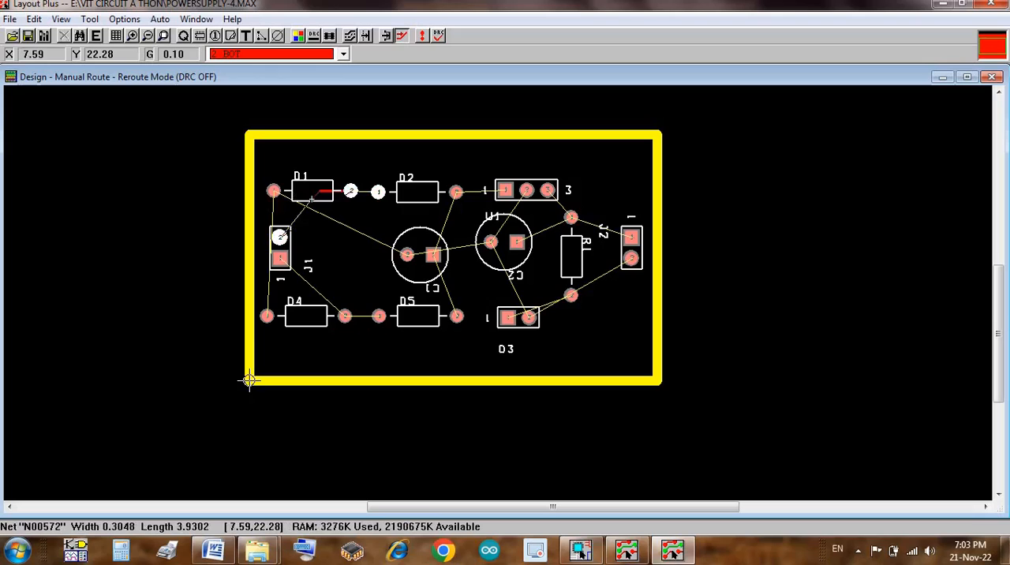
{"action": "left_click", "coordinate": [312, 199]}
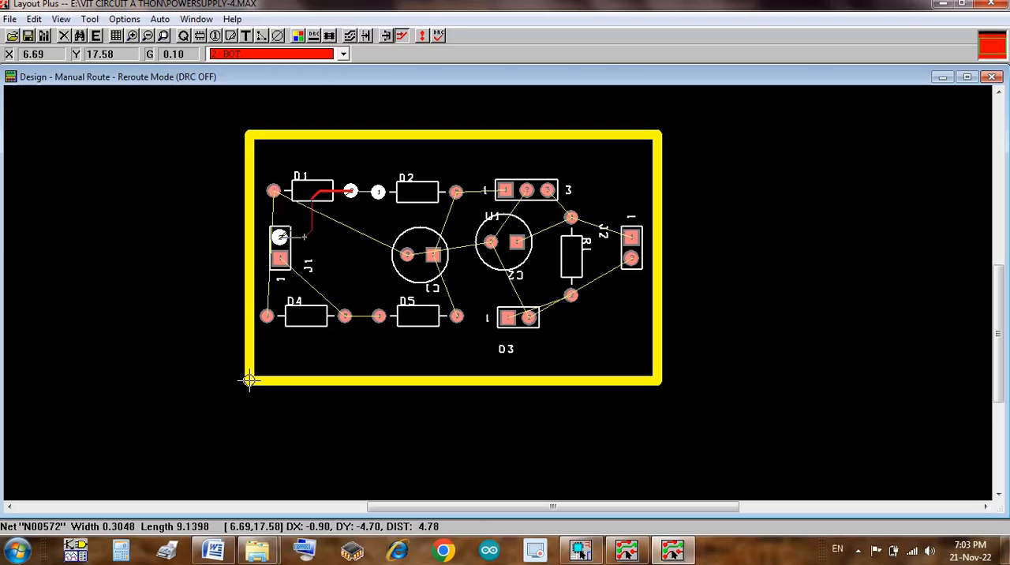
{"action": "left_click", "coordinate": [305, 236]}
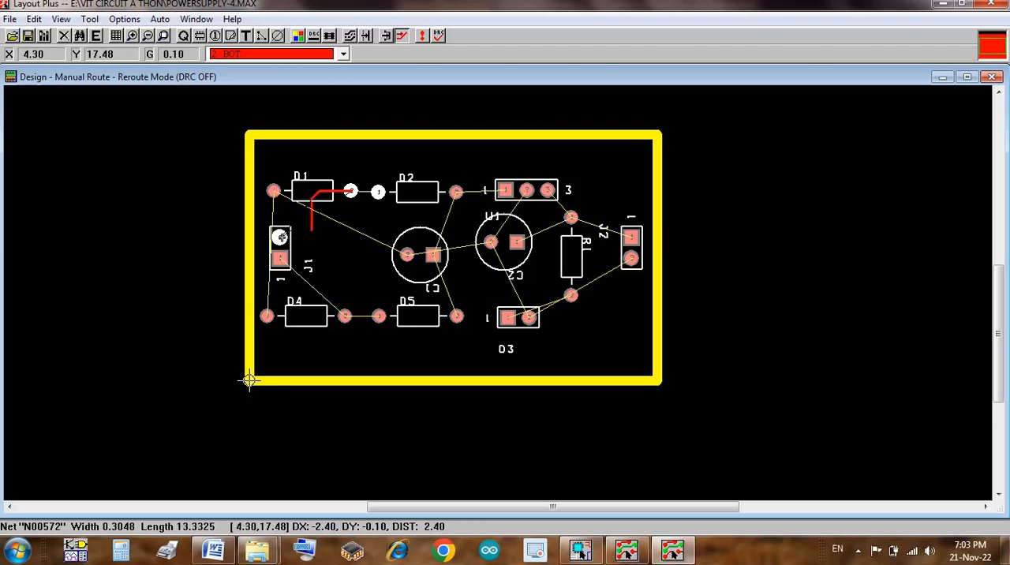
{"action": "left_click", "coordinate": [280, 237]}
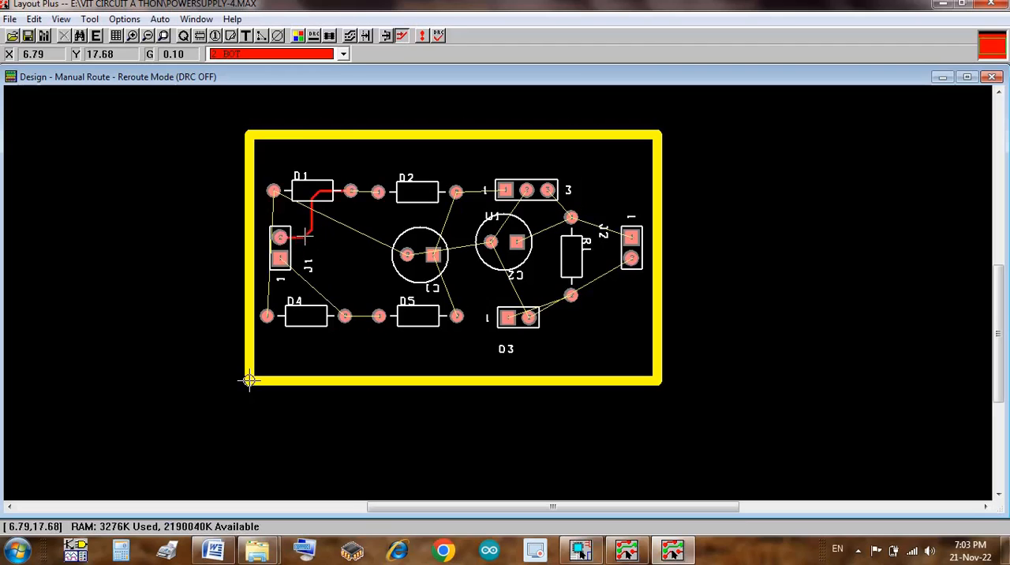
Step: Route bottom-layer tracks from J1 pin 1 to D4 pin 2 and straight on to D5 pin 1
{"action": "left_click", "coordinate": [302, 280]}
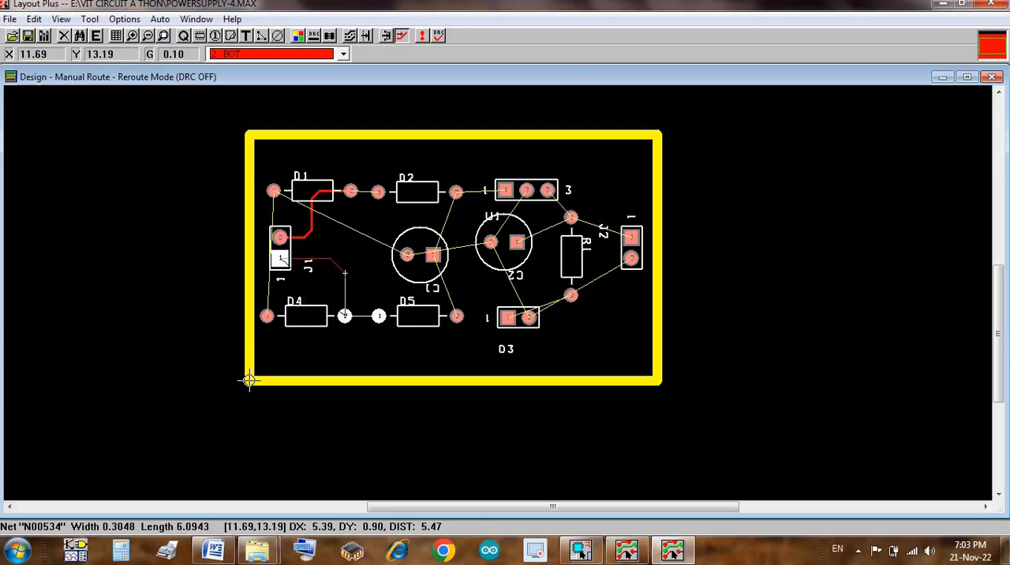
{"action": "left_click", "coordinate": [345, 315]}
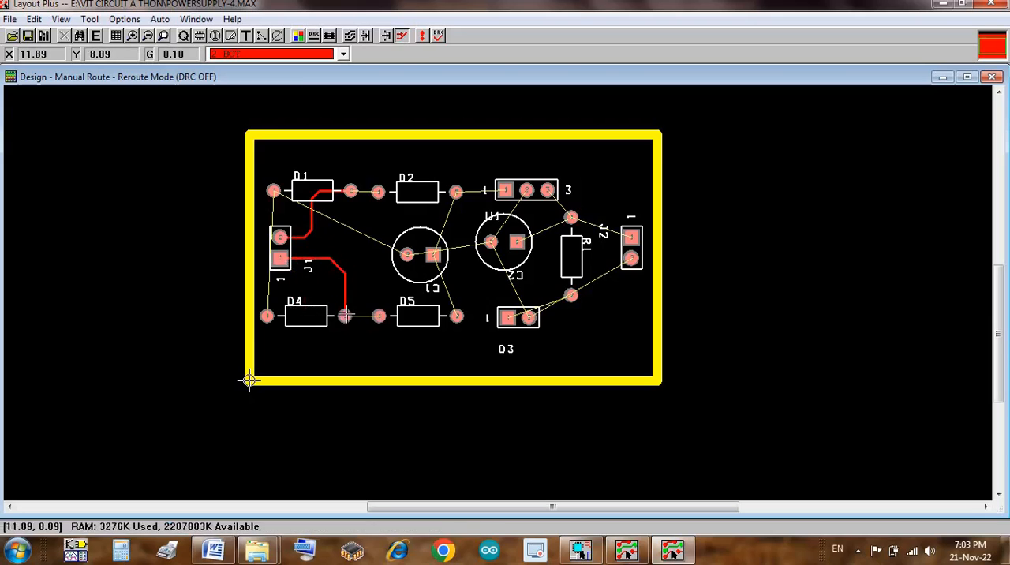
{"action": "left_click", "coordinate": [345, 315]}
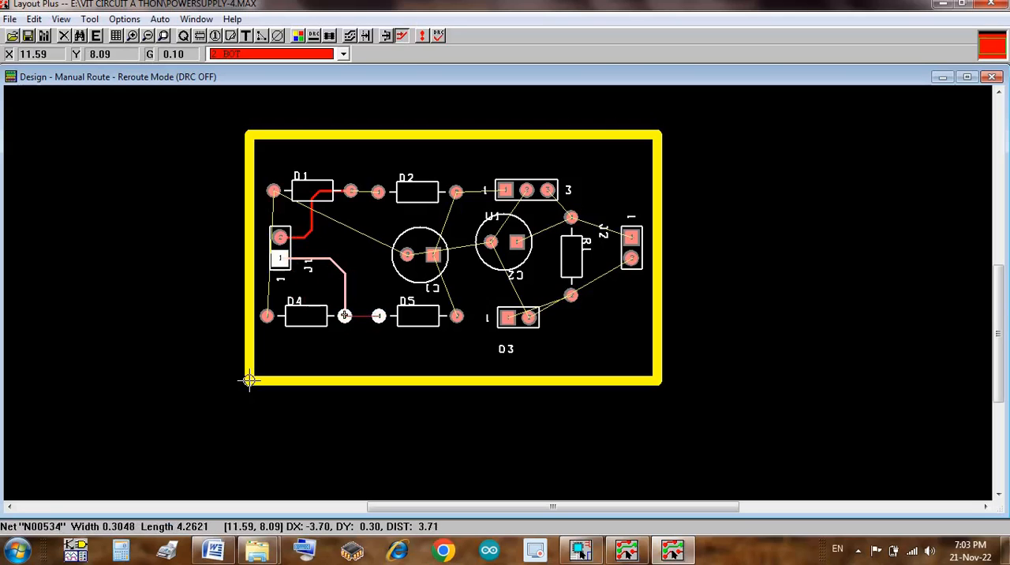
{"action": "left_click", "coordinate": [345, 315]}
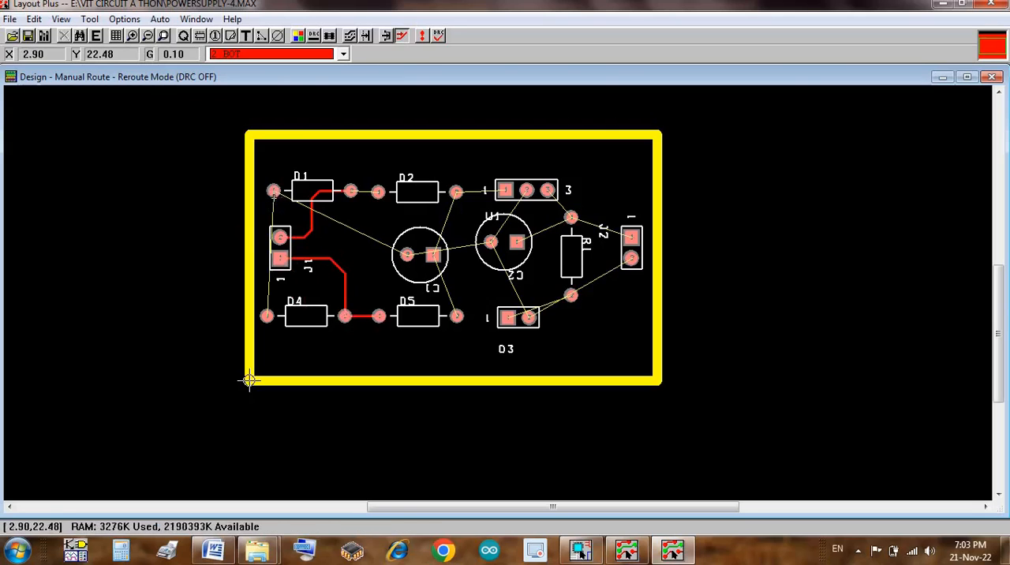
Step: Route the GND track from D1 pin 1 down along the board's left edge to D4 pin 1
{"action": "left_click", "coordinate": [273, 192]}
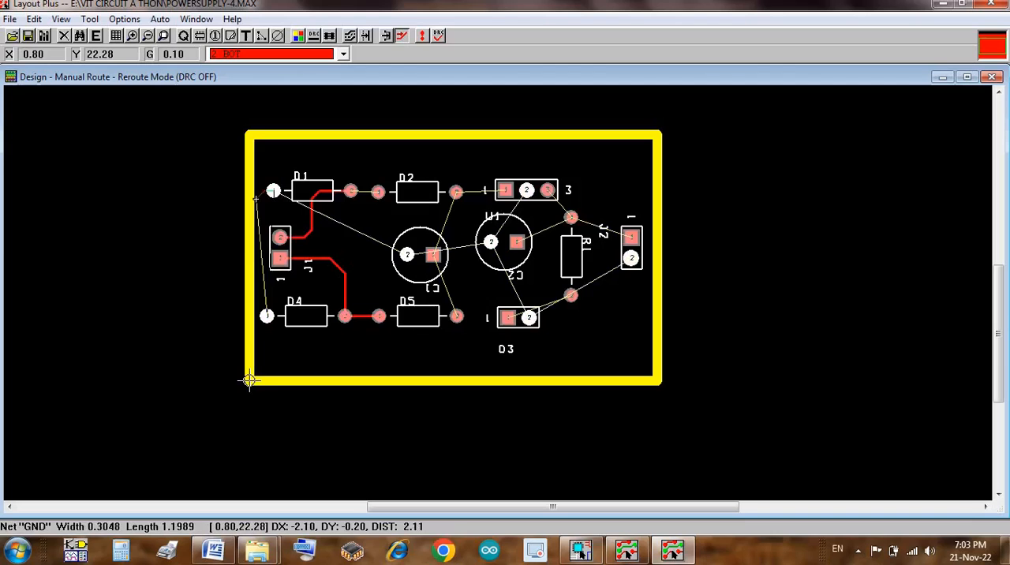
{"action": "left_click", "coordinate": [256, 199]}
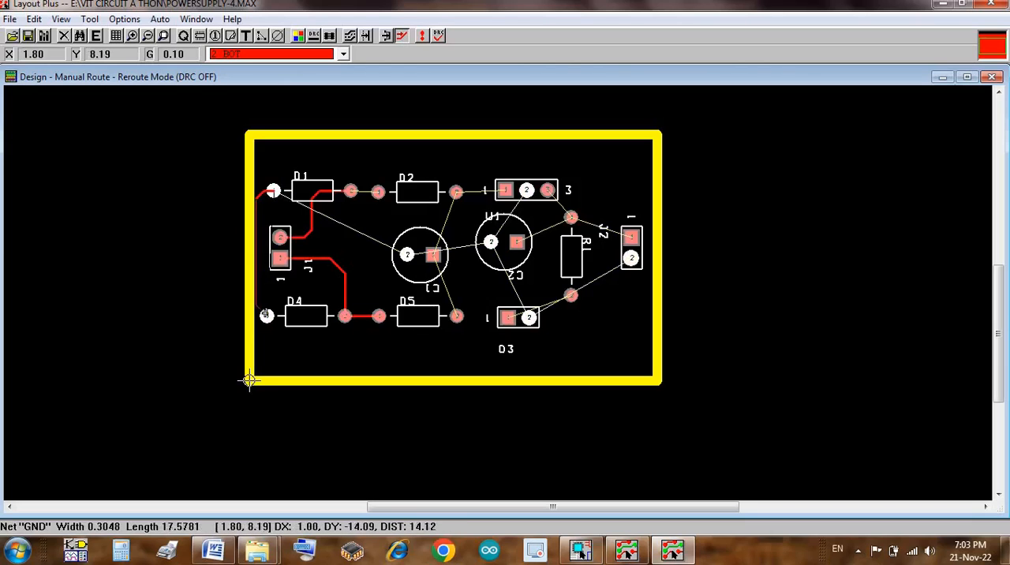
{"action": "left_click", "coordinate": [266, 315]}
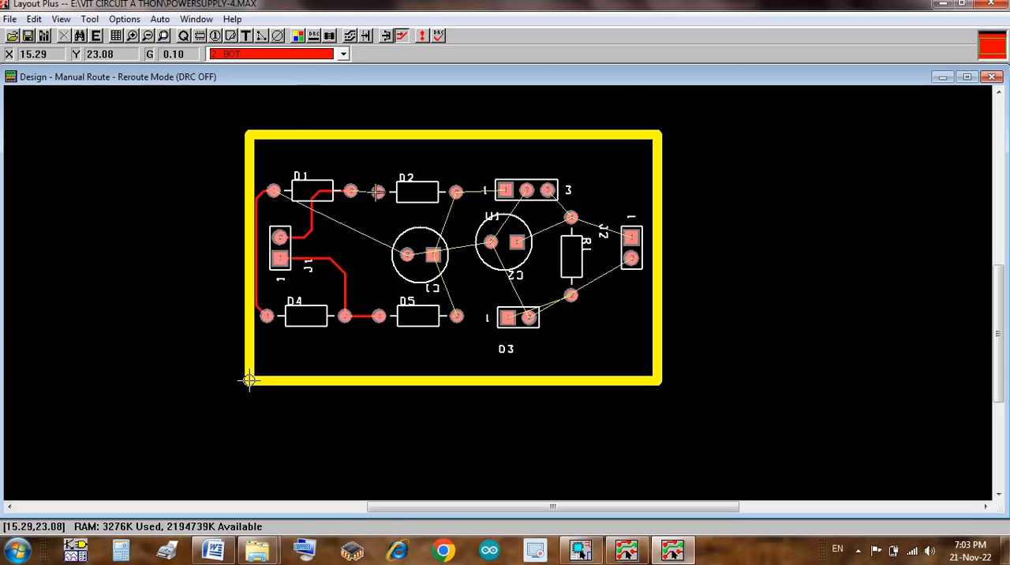
Step: Route straight bottom-layer tracks from D1 pin 2 to D2 pin 1 and from D2 pin 2 to U1 pin 1
{"action": "left_click", "coordinate": [351, 191]}
{"action": "left_click", "coordinate": [351, 191]}
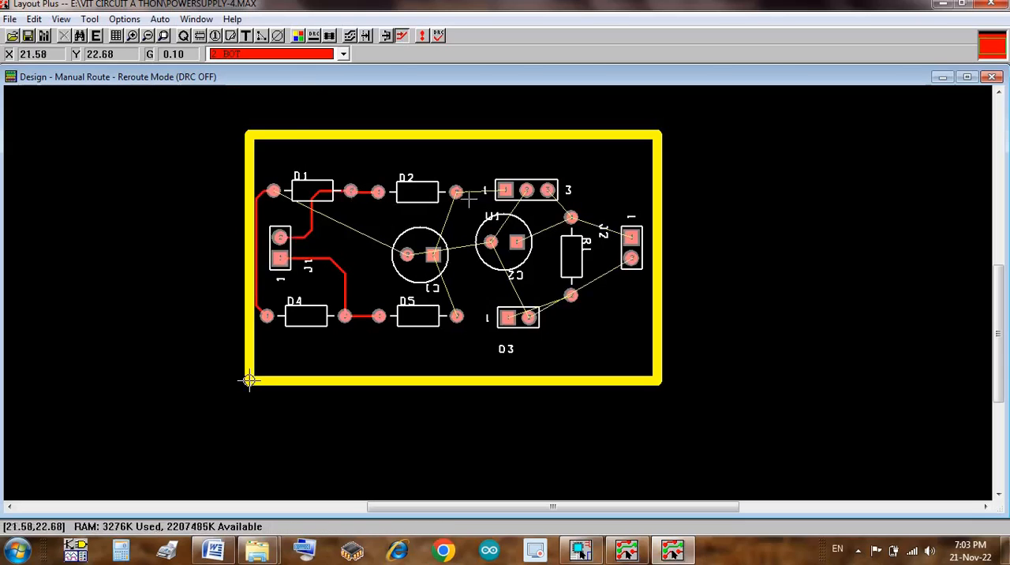
{"action": "left_click", "coordinate": [456, 191]}
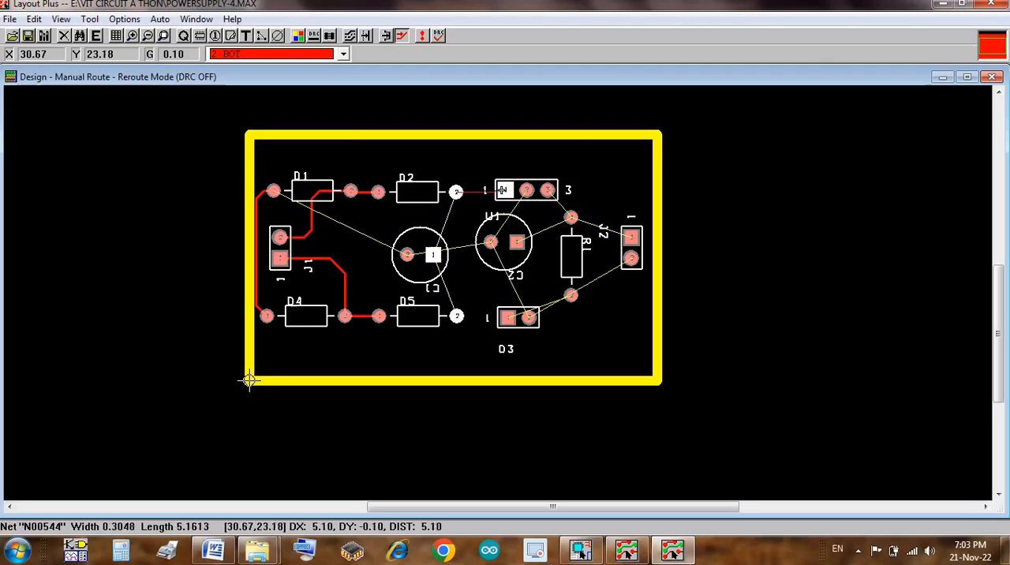
{"action": "left_click", "coordinate": [505, 191]}
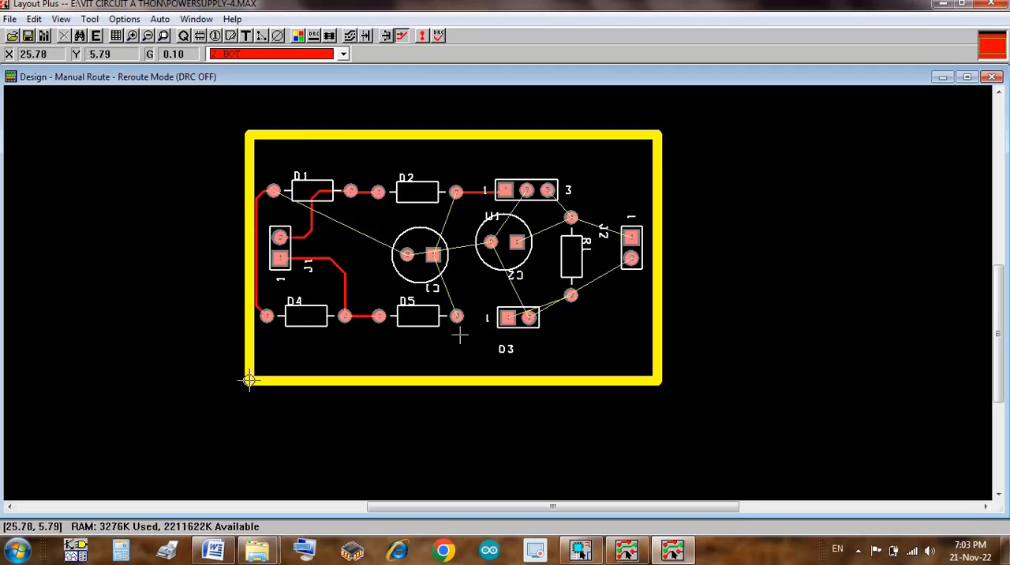
Step: Route tracks from C1 pin 1 down to D5 pin 2 and up through D2's body to D2 pin 2
{"action": "left_click", "coordinate": [434, 254]}
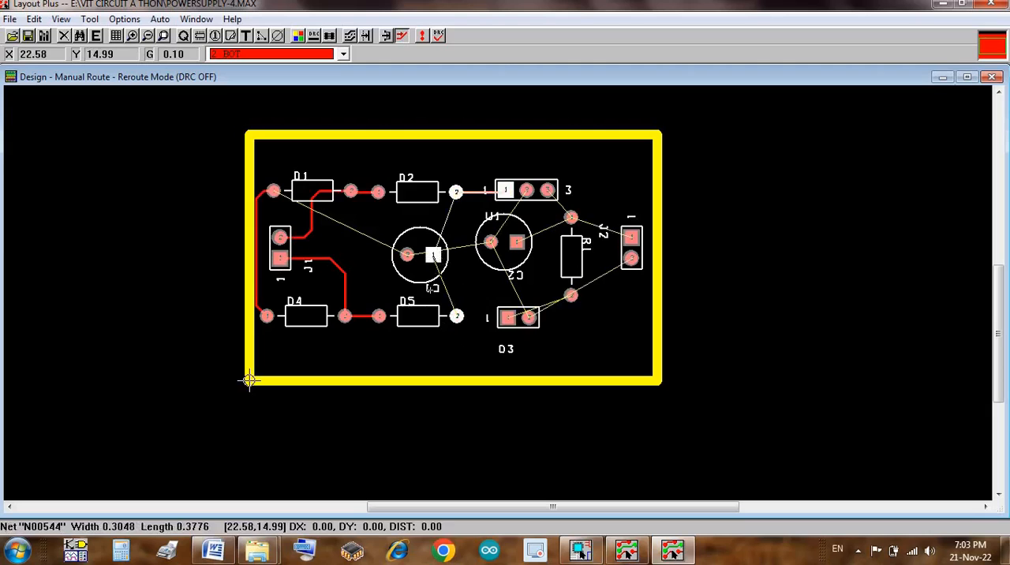
{"action": "left_click", "coordinate": [457, 316]}
{"action": "left_click", "coordinate": [443, 225]}
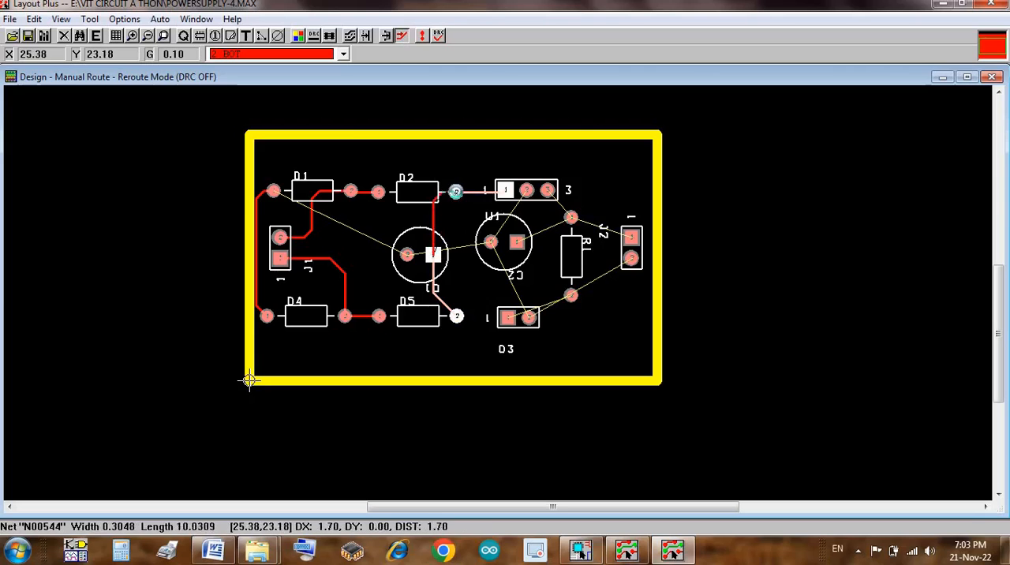
{"action": "left_click", "coordinate": [456, 192]}
Step: Route U1 pin 2 to C2 pin 2 and U1 pin 3 to the upper pin of R1
{"action": "left_click", "coordinate": [509, 221]}
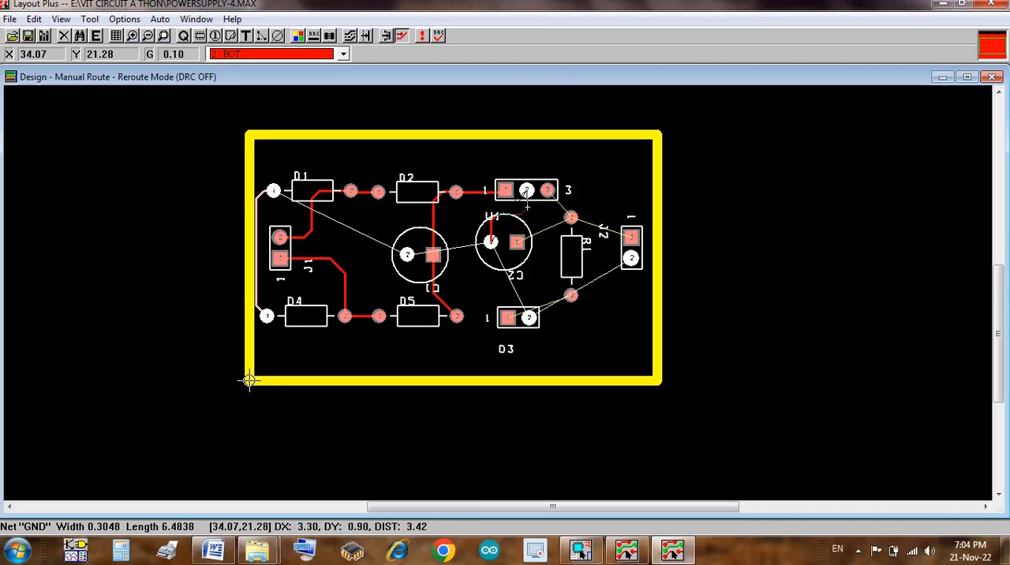
{"action": "left_click", "coordinate": [527, 190]}
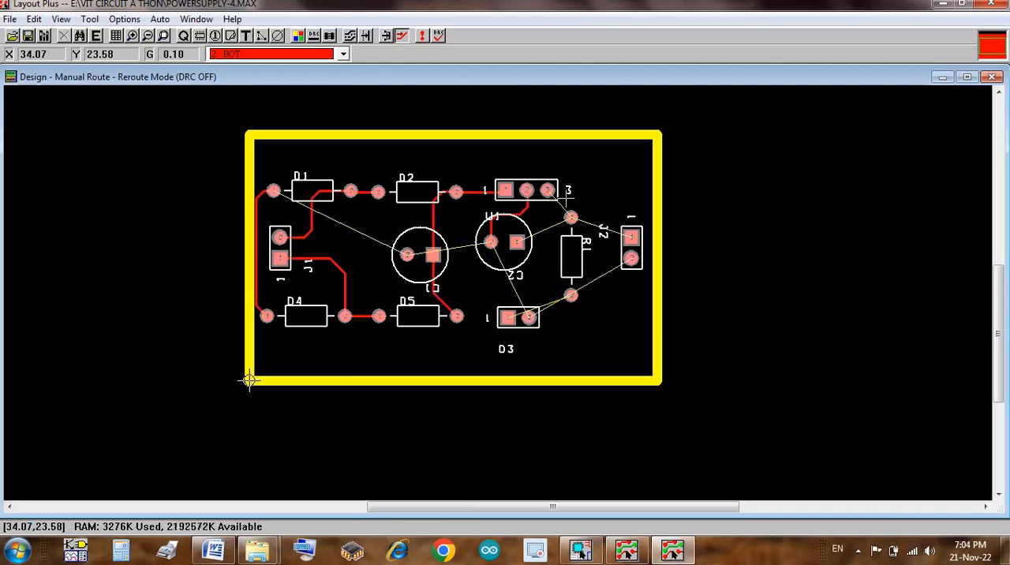
{"action": "left_click", "coordinate": [557, 197]}
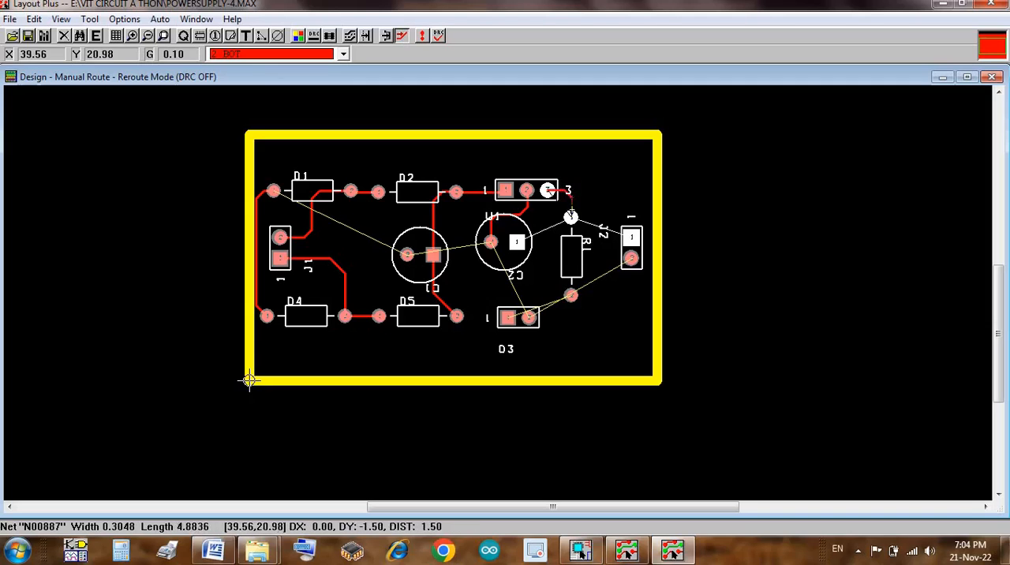
{"action": "left_click", "coordinate": [570, 216]}
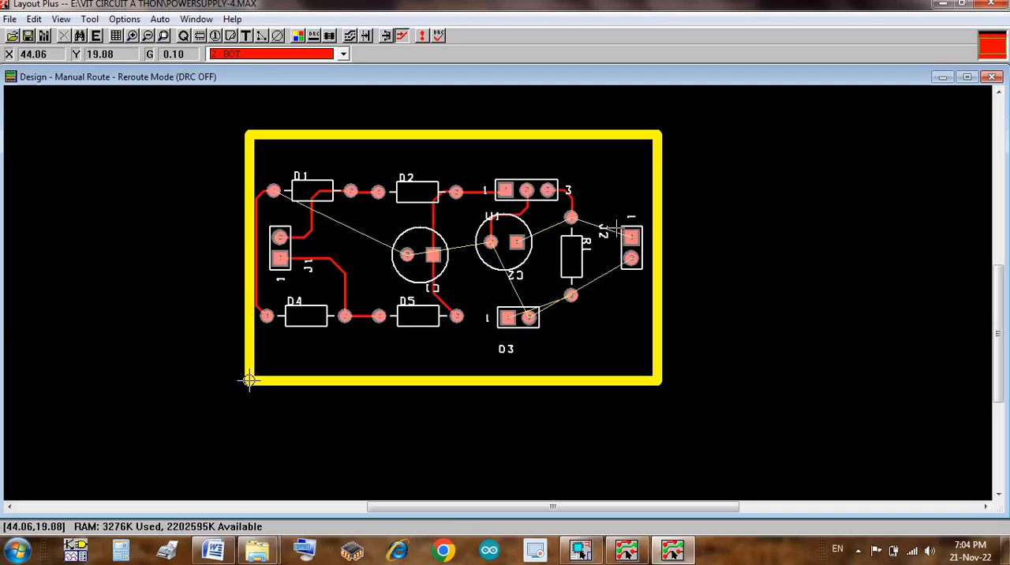
Step: Route J2 pin 1 to R1's upper pin, and J2 pin 2 down and across to D3 pin 2
{"action": "left_click", "coordinate": [631, 226]}
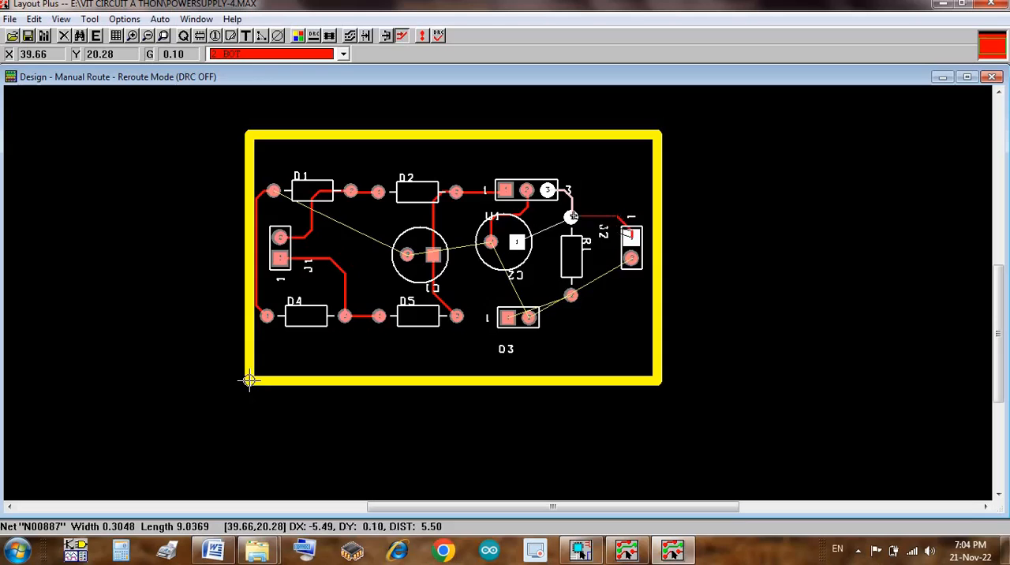
{"action": "left_click", "coordinate": [572, 216]}
{"action": "left_click", "coordinate": [610, 273]}
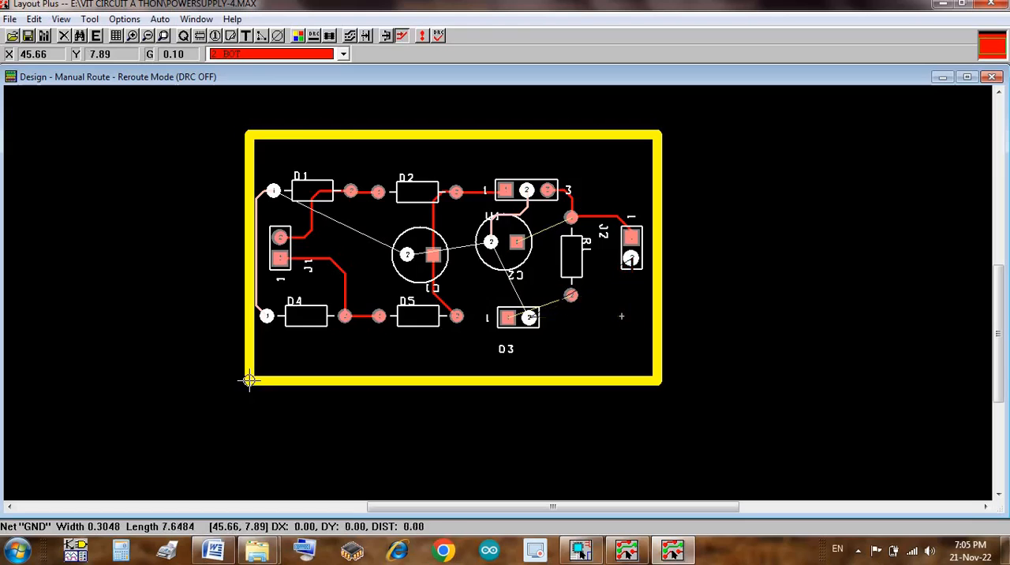
{"action": "left_click", "coordinate": [622, 316]}
{"action": "left_click", "coordinate": [527, 316]}
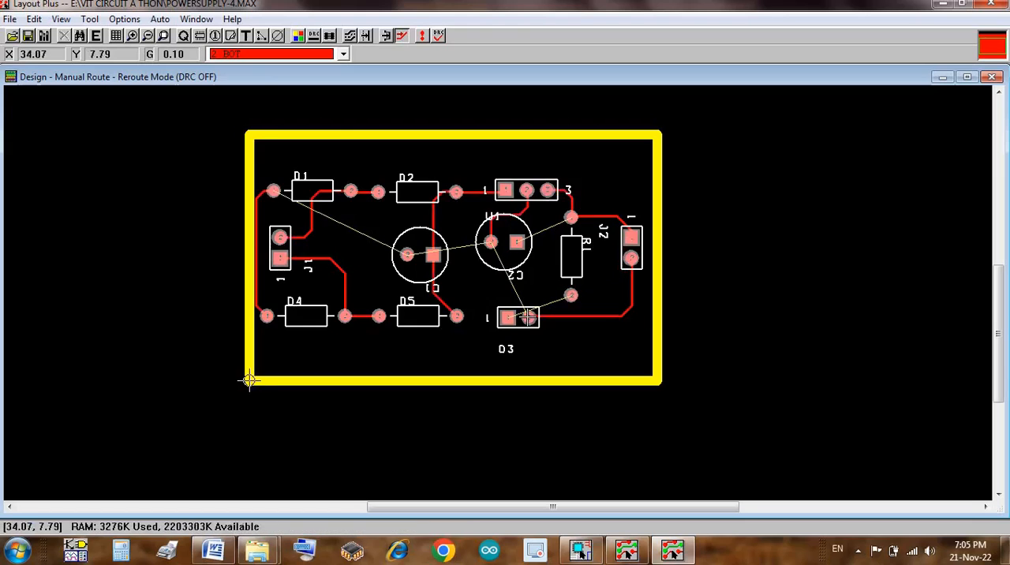
Step: Route a track from R1's lower pin across above D3 and down to D3 pin 1
{"action": "left_click", "coordinate": [571, 295]}
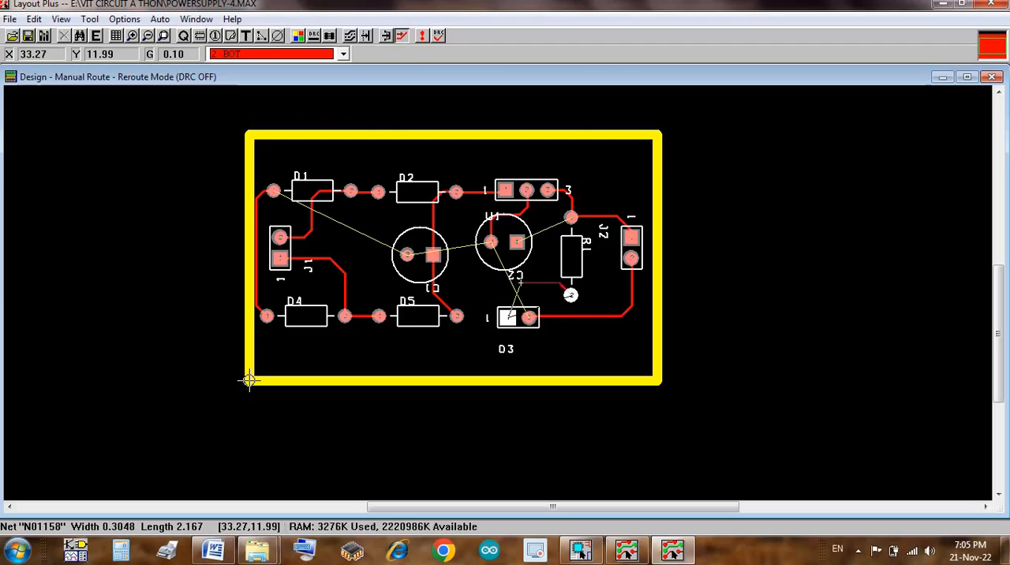
{"action": "left_click", "coordinate": [519, 281]}
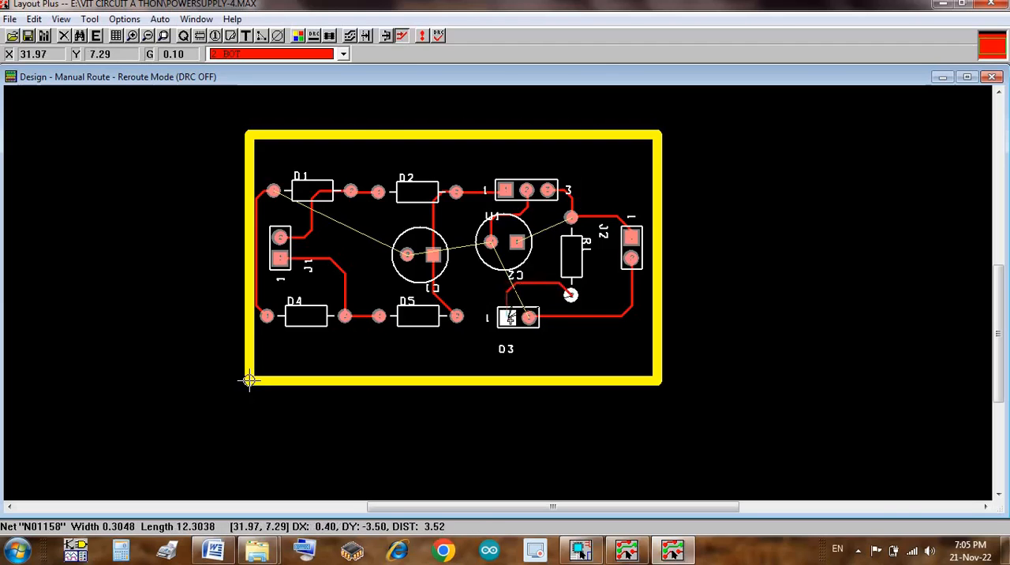
{"action": "left_click", "coordinate": [511, 317]}
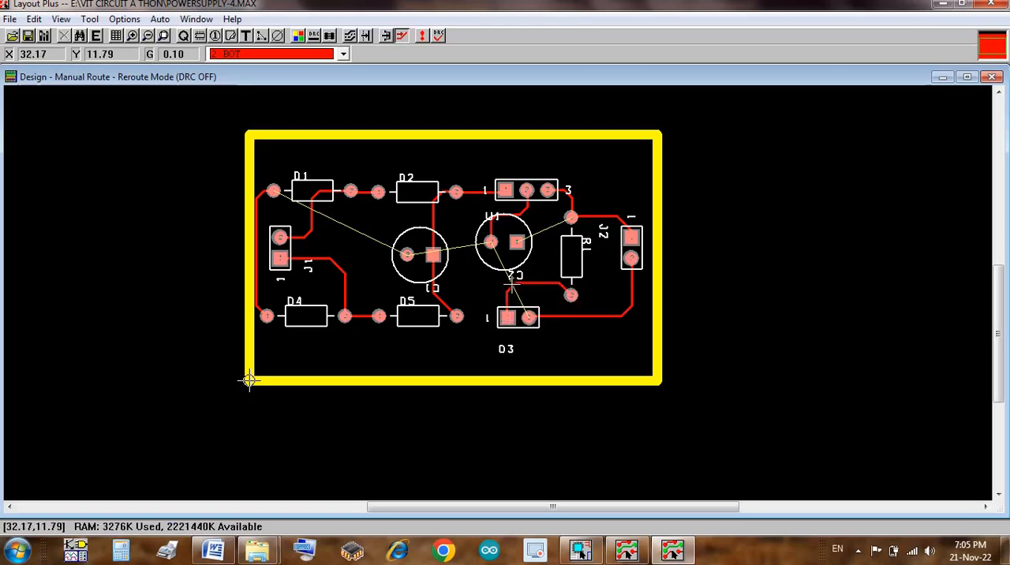
Step: Route the GND track from C2 pin 2 down past D3's left side and around below it to D3 pin 2
{"action": "left_click", "coordinate": [491, 241]}
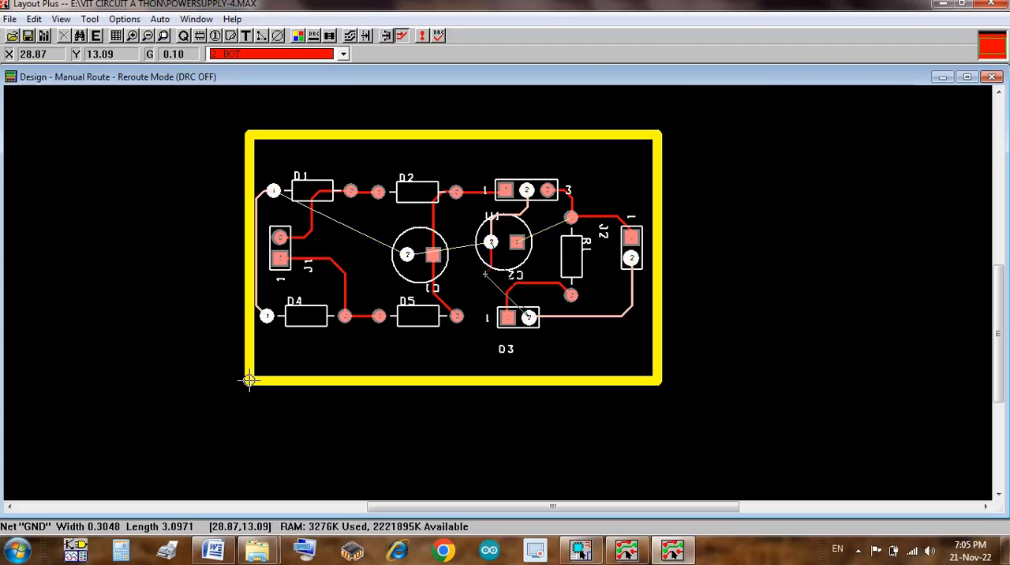
{"action": "left_click", "coordinate": [485, 274]}
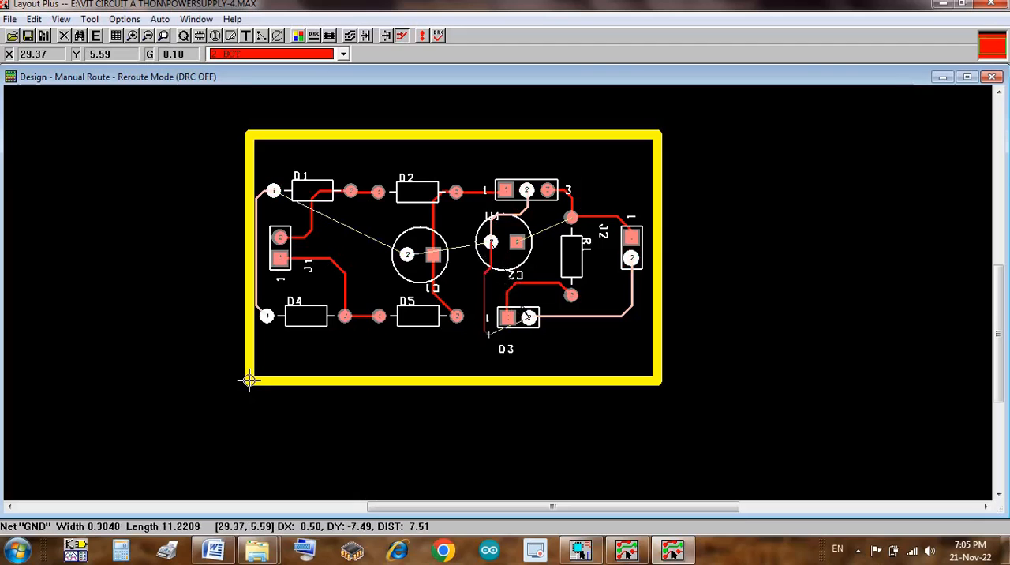
{"action": "left_click", "coordinate": [489, 338]}
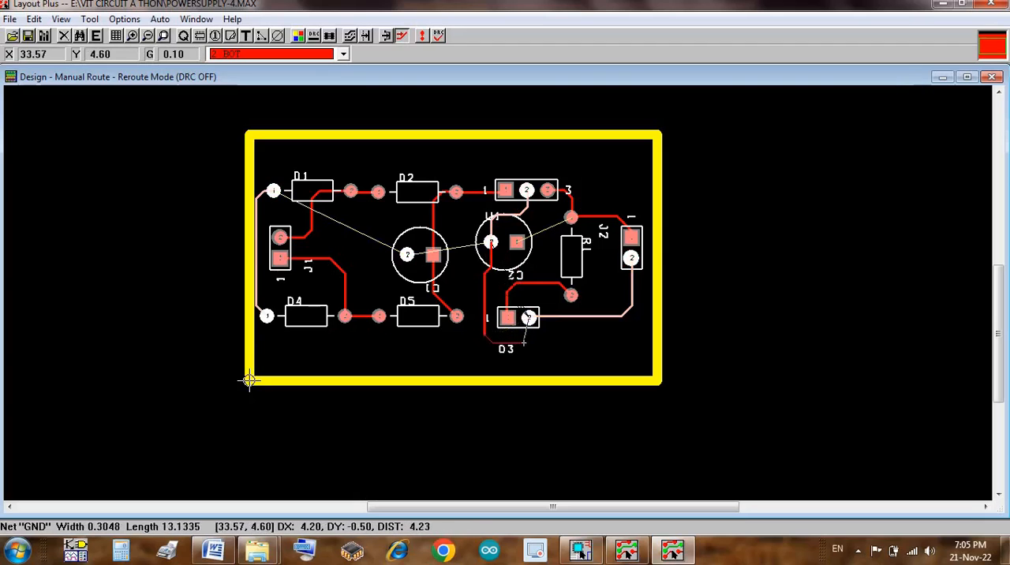
{"action": "left_click", "coordinate": [523, 343]}
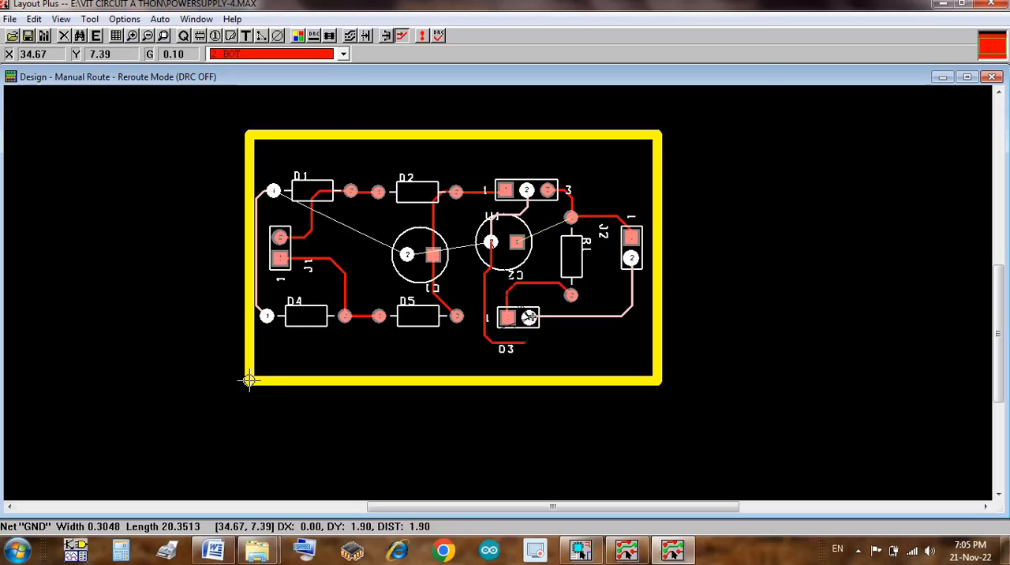
{"action": "left_click", "coordinate": [531, 318]}
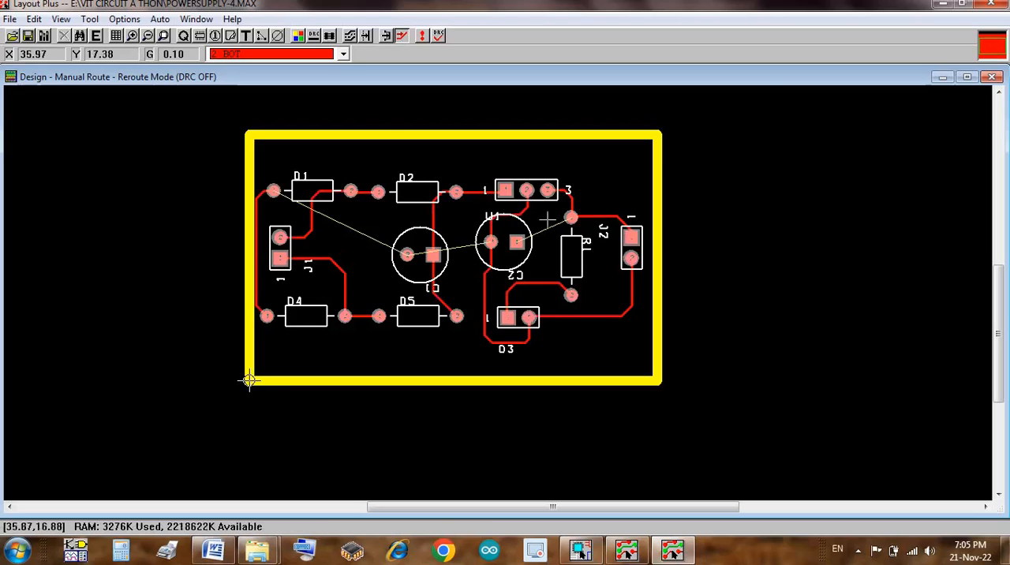
Step: Route a track from R1's upper pin through the edge of R1's body to C2 pin 1
{"action": "left_click", "coordinate": [549, 228]}
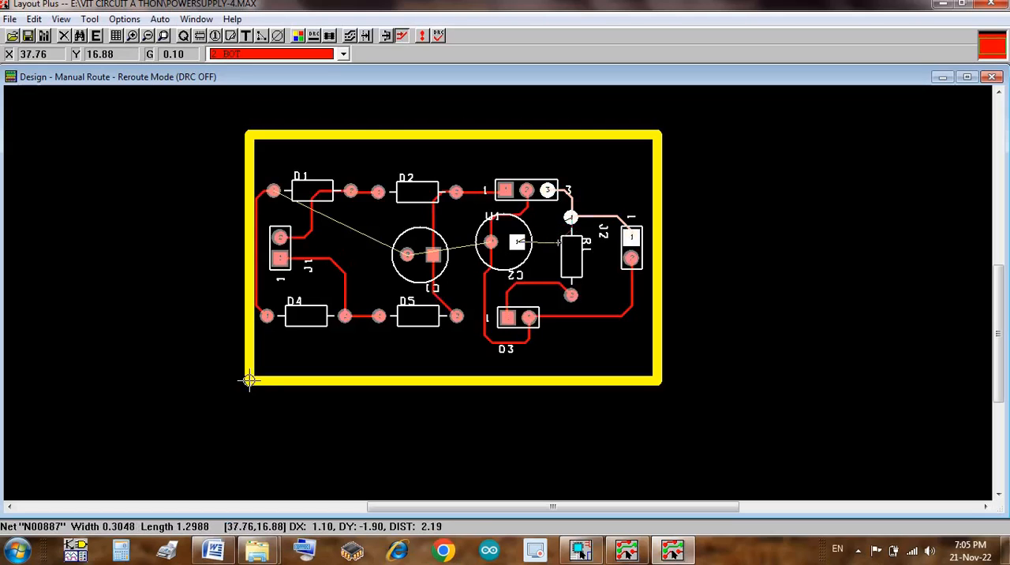
{"action": "left_click", "coordinate": [558, 242]}
{"action": "left_click", "coordinate": [518, 241]}
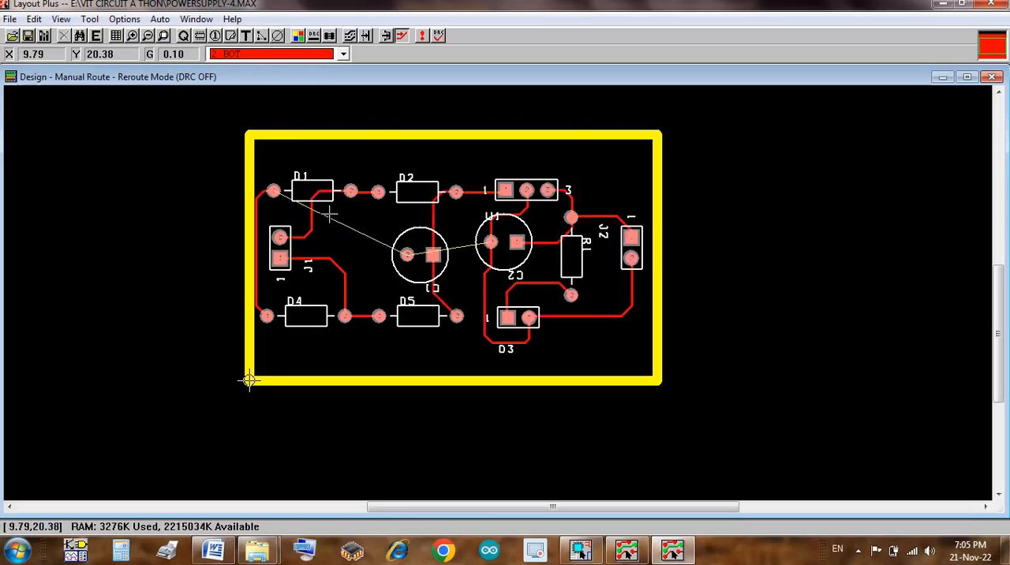
Step: Route the GND track from D1 pin 1 over D1 and down through D2's body to C1 pin 2
{"action": "left_click", "coordinate": [330, 214]}
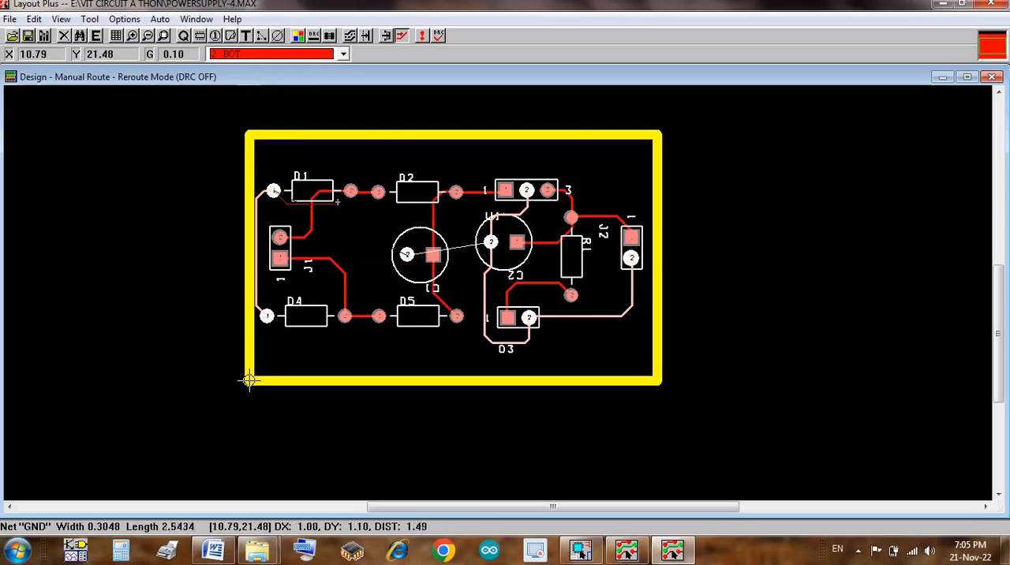
{"action": "left_click", "coordinate": [279, 169]}
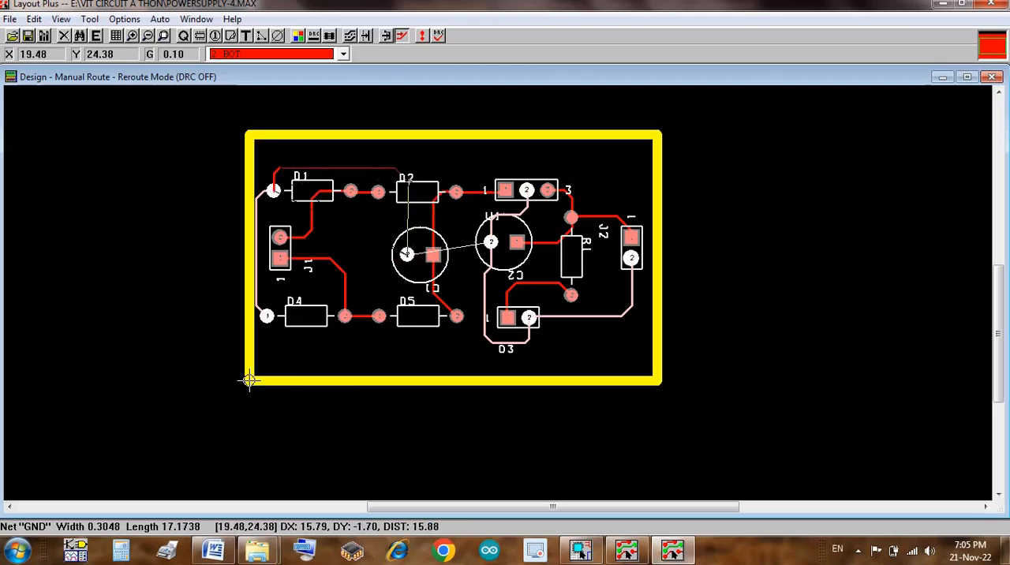
{"action": "left_click", "coordinate": [408, 183]}
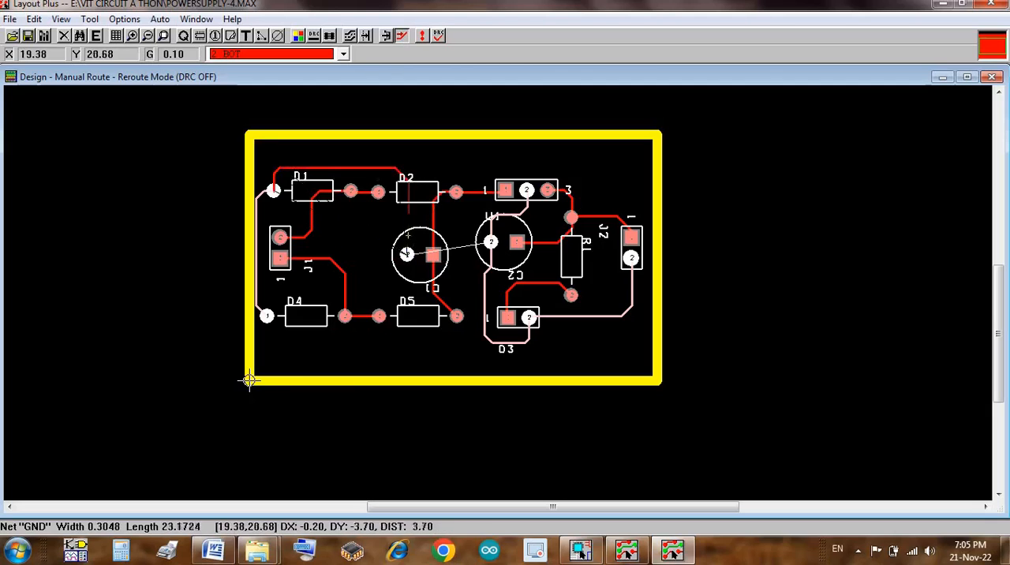
{"action": "left_click", "coordinate": [406, 254]}
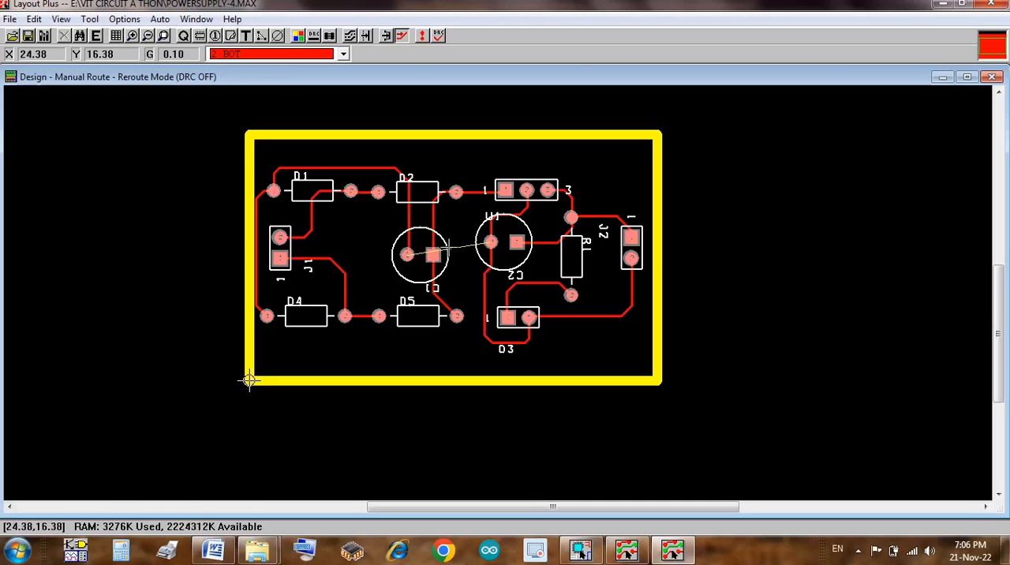
Step: Route the GND track from C1 pin 2 down through D5's body and across to join the GND track beside D3
{"action": "left_click", "coordinate": [407, 254]}
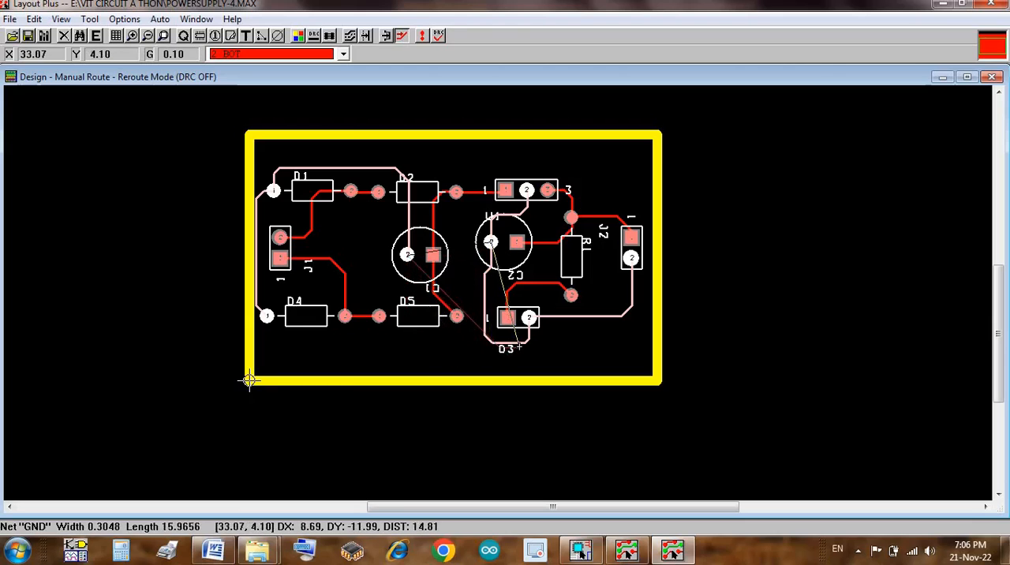
{"action": "left_click", "coordinate": [420, 342]}
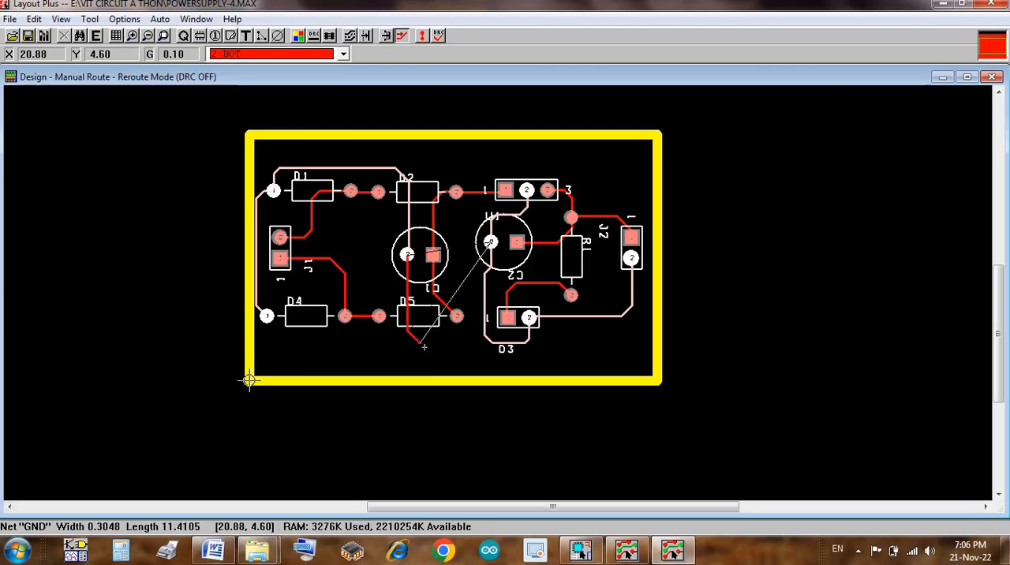
{"action": "left_click", "coordinate": [485, 341]}
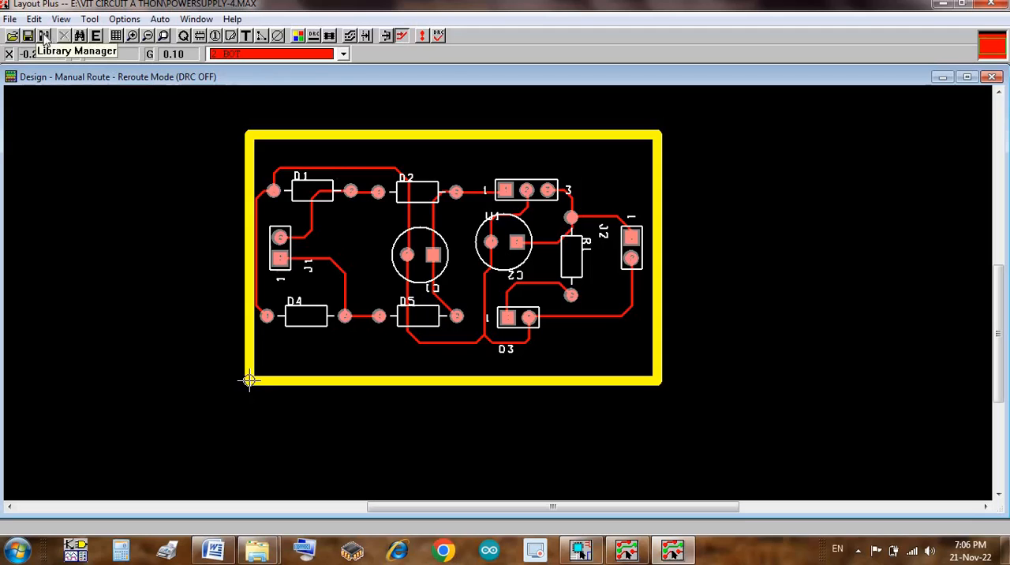
Step: Open the Padstacks spreadsheet and go to the layer entries of padstack T1
{"action": "left_click", "coordinate": [117, 36]}
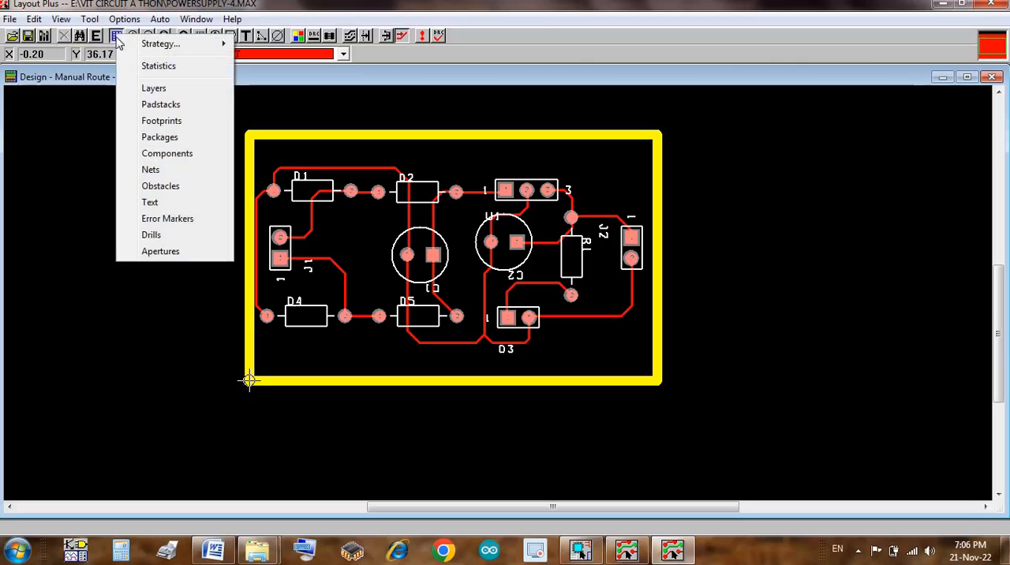
{"action": "left_click", "coordinate": [172, 104]}
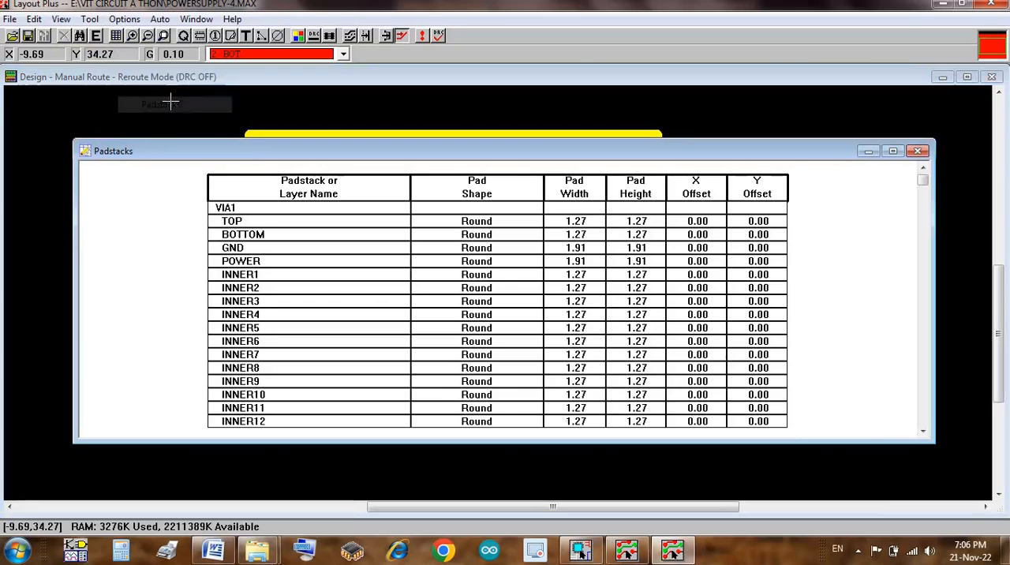
{"action": "left_click", "coordinate": [926, 347]}
{"action": "left_click", "coordinate": [926, 348]}
{"action": "left_click", "coordinate": [926, 347]}
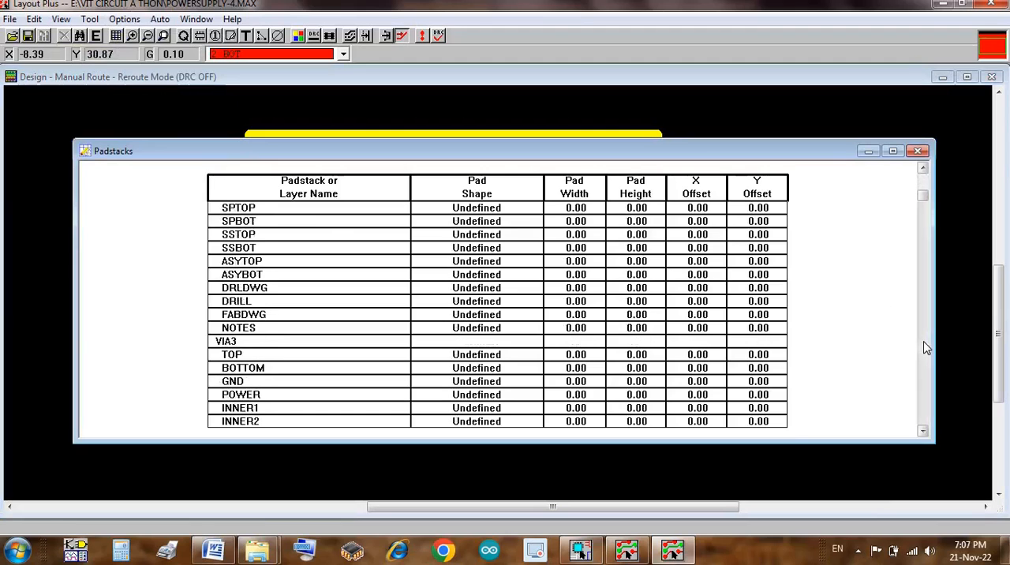
{"action": "left_click", "coordinate": [926, 347]}
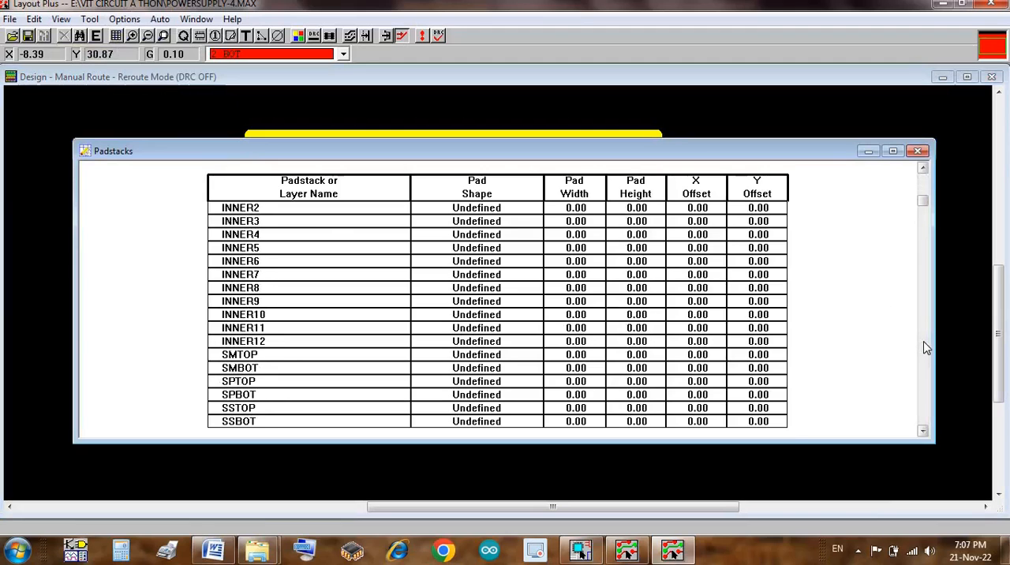
{"action": "left_click", "coordinate": [926, 347]}
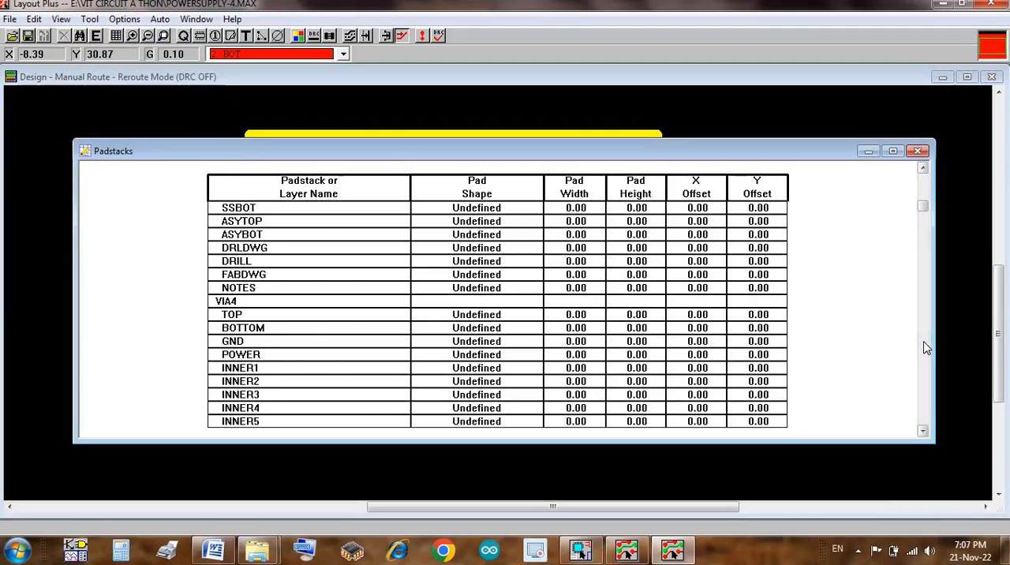
{"action": "left_click", "coordinate": [926, 348]}
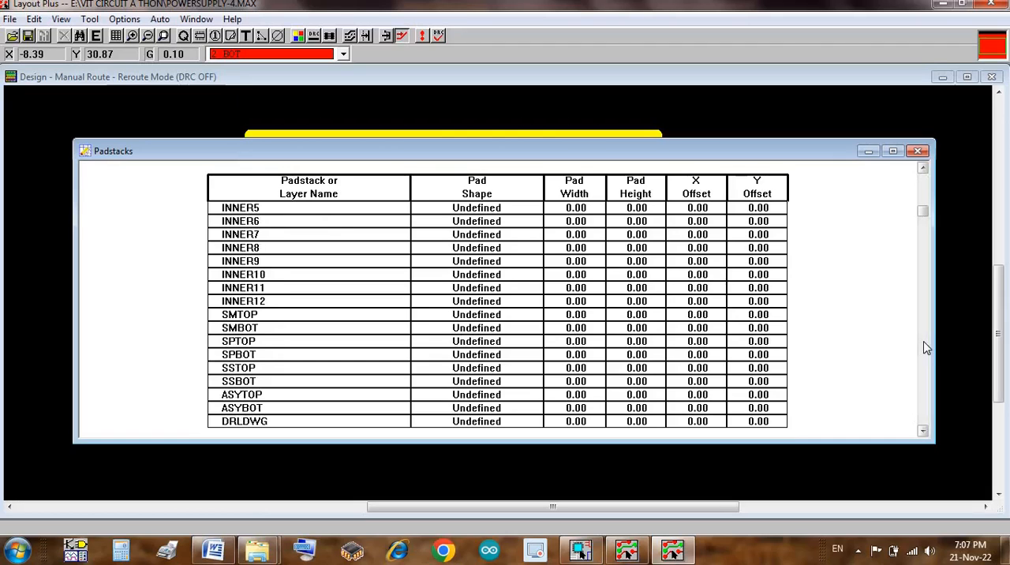
{"action": "left_click", "coordinate": [926, 347]}
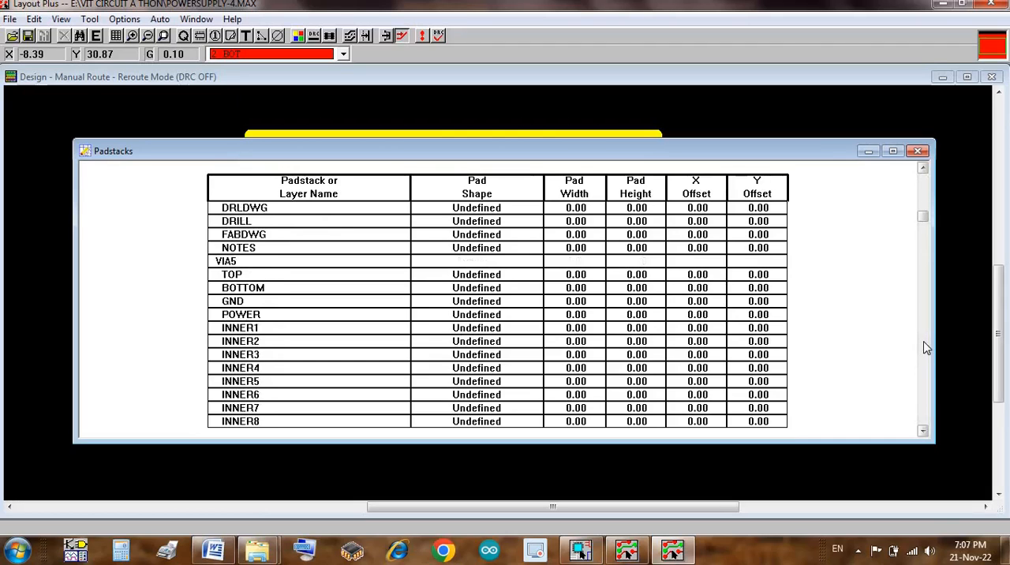
{"action": "left_click", "coordinate": [926, 348]}
{"action": "left_click", "coordinate": [926, 347]}
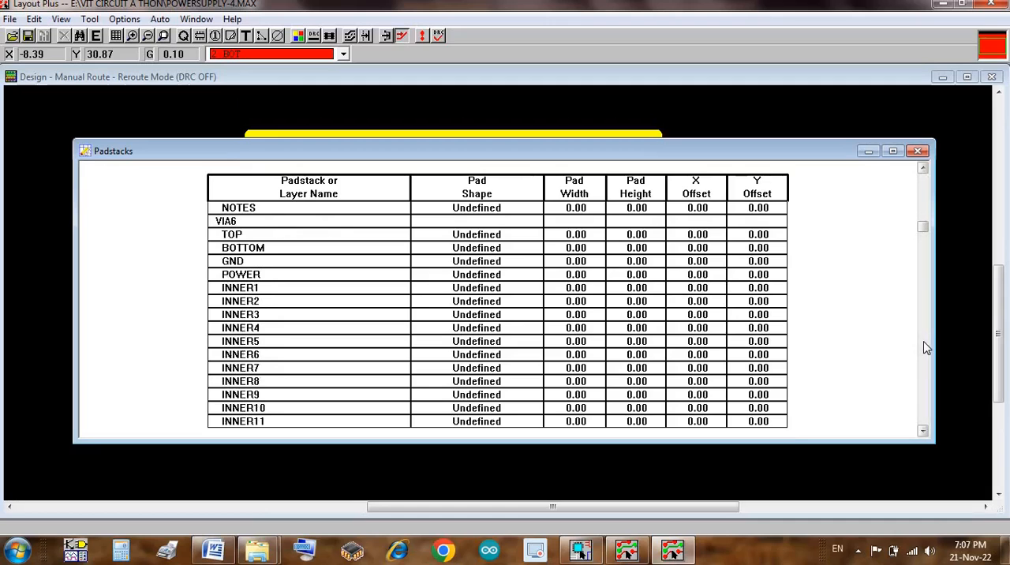
{"action": "left_click", "coordinate": [926, 347]}
{"action": "left_click", "coordinate": [926, 347]}
{"action": "left_click", "coordinate": [926, 348]}
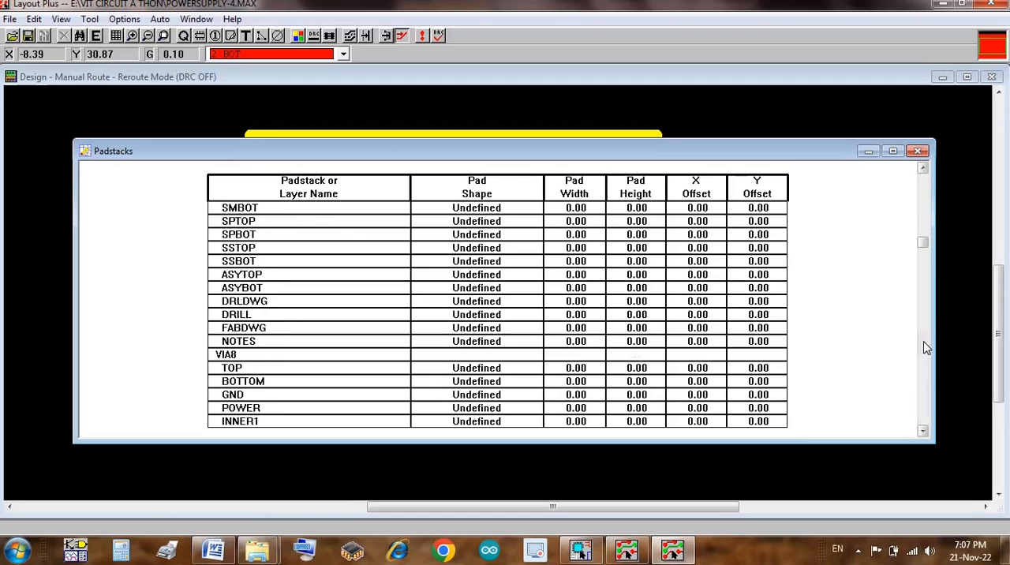
{"action": "left_click", "coordinate": [926, 347]}
{"action": "left_click", "coordinate": [926, 347]}
{"action": "left_click", "coordinate": [926, 347]}
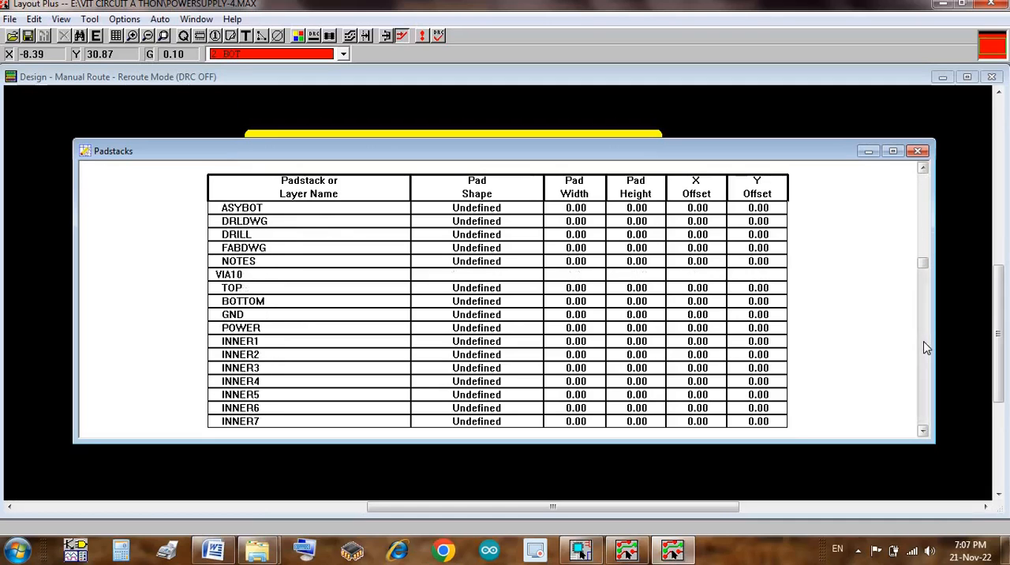
{"action": "left_click", "coordinate": [926, 347]}
{"action": "left_click", "coordinate": [926, 348]}
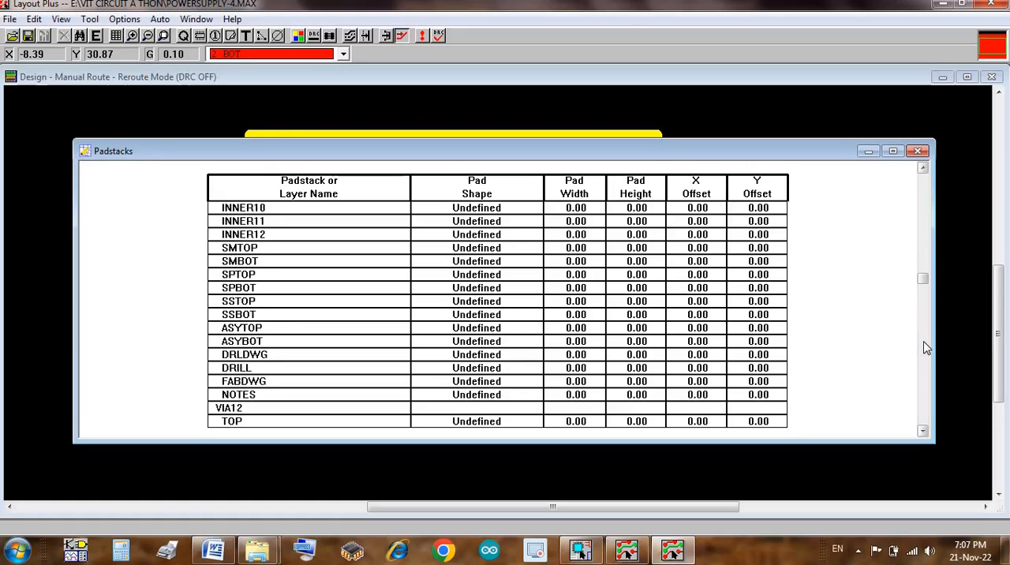
{"action": "left_click", "coordinate": [926, 347]}
{"action": "left_click", "coordinate": [926, 347]}
{"action": "left_click", "coordinate": [926, 347]}
{"action": "left_click", "coordinate": [926, 348]}
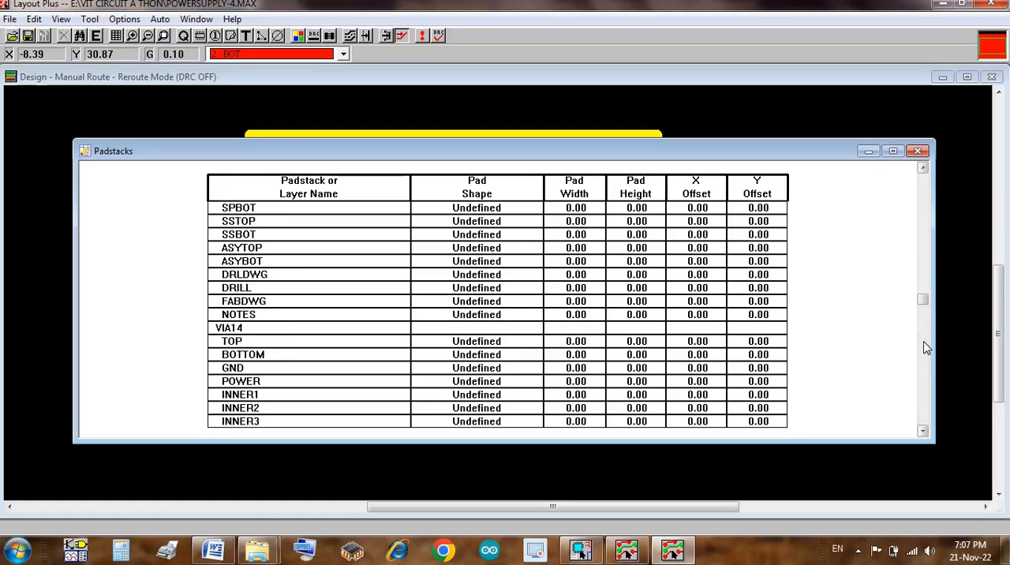
{"action": "left_click", "coordinate": [926, 347]}
{"action": "left_click", "coordinate": [926, 347]}
{"action": "left_click", "coordinate": [926, 348]}
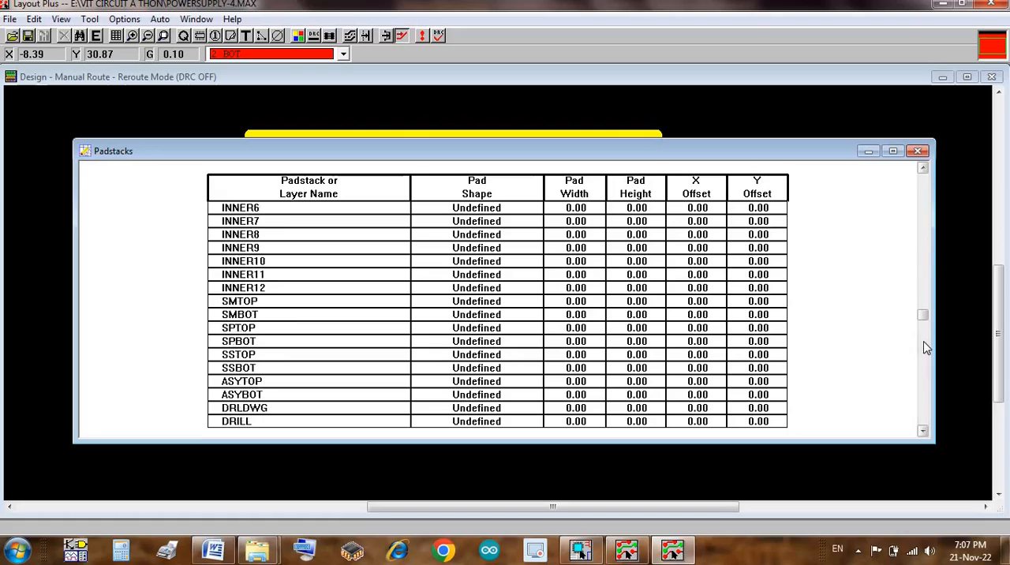
{"action": "left_click", "coordinate": [926, 347]}
{"action": "left_click", "coordinate": [926, 347]}
{"action": "left_click", "coordinate": [926, 347]}
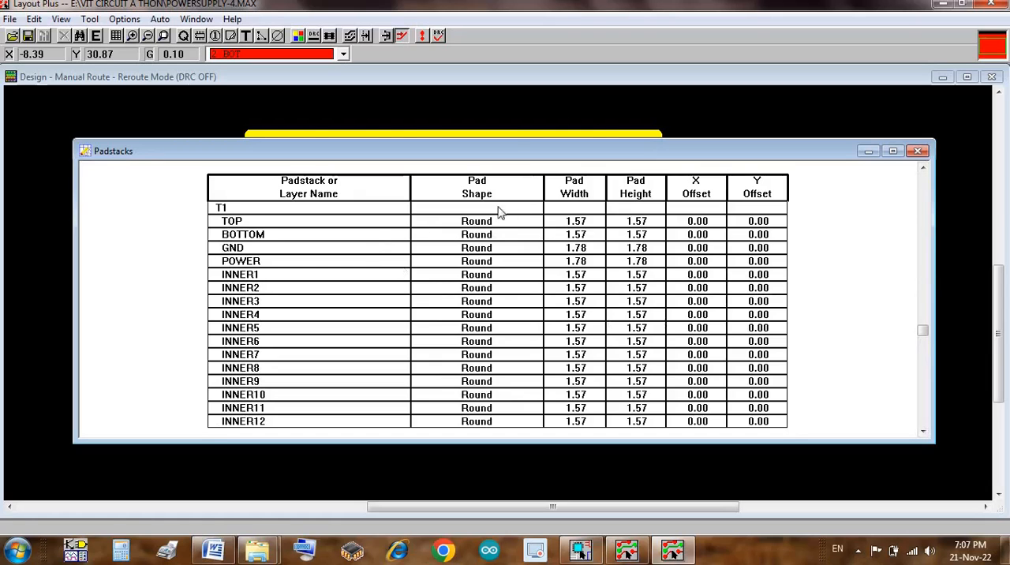
{"action": "left_click_drag", "start_coordinate": [513, 158], "coordinate": [476, 386]}
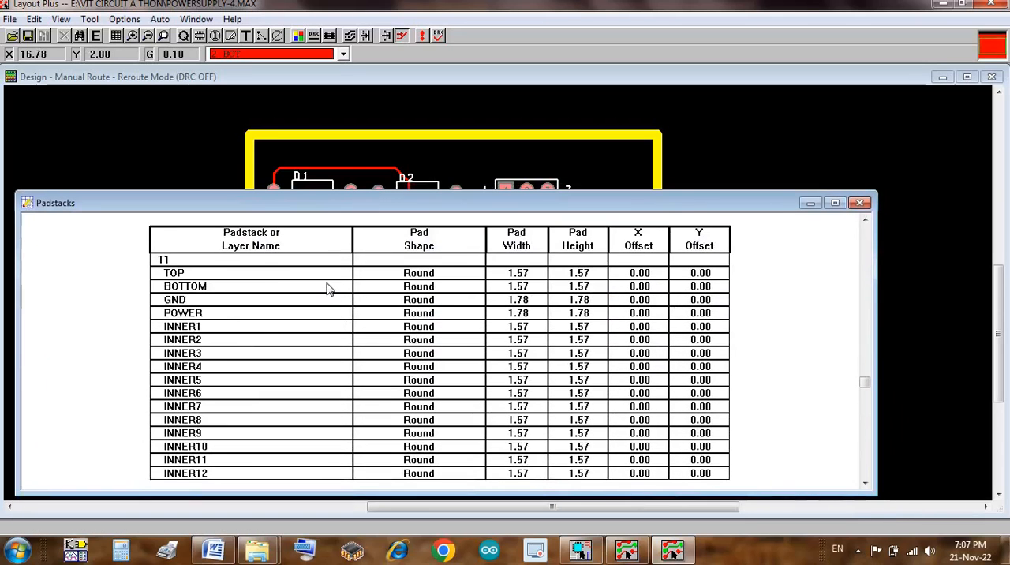
Step: Set the pad width and pad height of padstack T1 on the BOTTOM layer to 2
{"action": "double_click", "coordinate": [329, 289]}
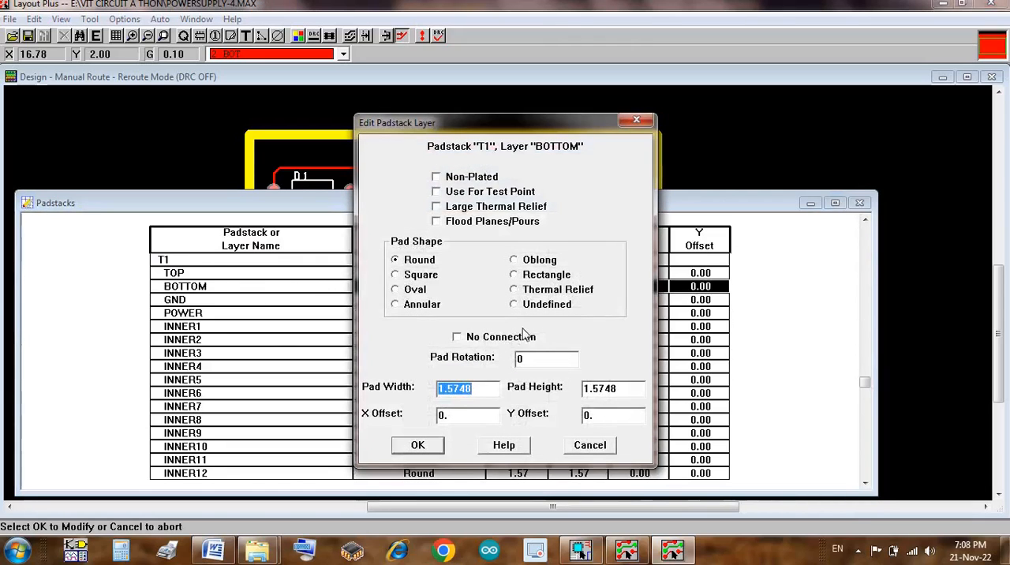
{"action": "type", "text": "2"}
{"action": "key", "text": "Tab"}
{"action": "type", "text": "2"}
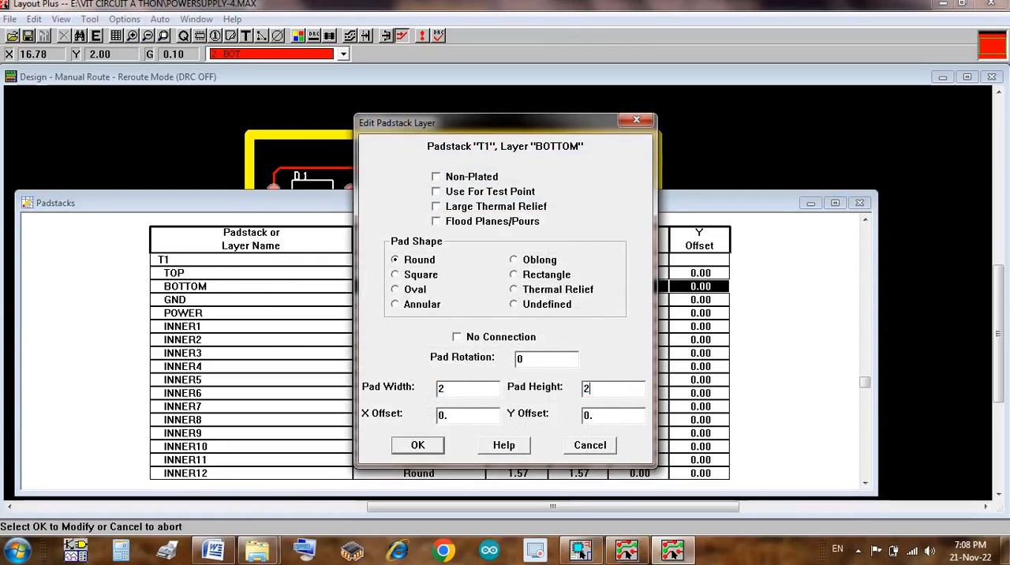
{"action": "left_click", "coordinate": [417, 447]}
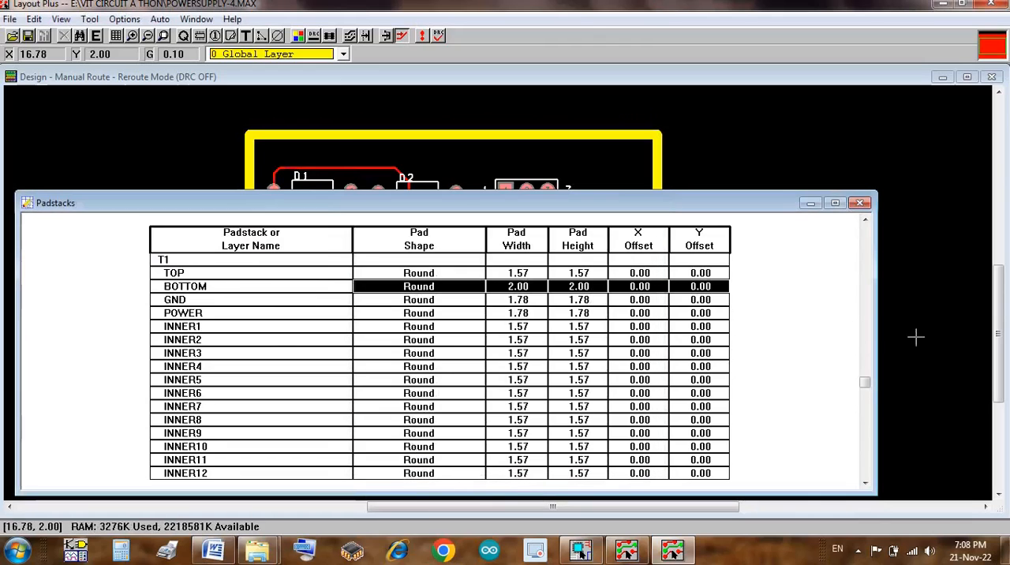
Step: Set the pad width and pad height of padstack T1 on the SMBOT layer to 2.3
{"action": "left_click", "coordinate": [866, 433]}
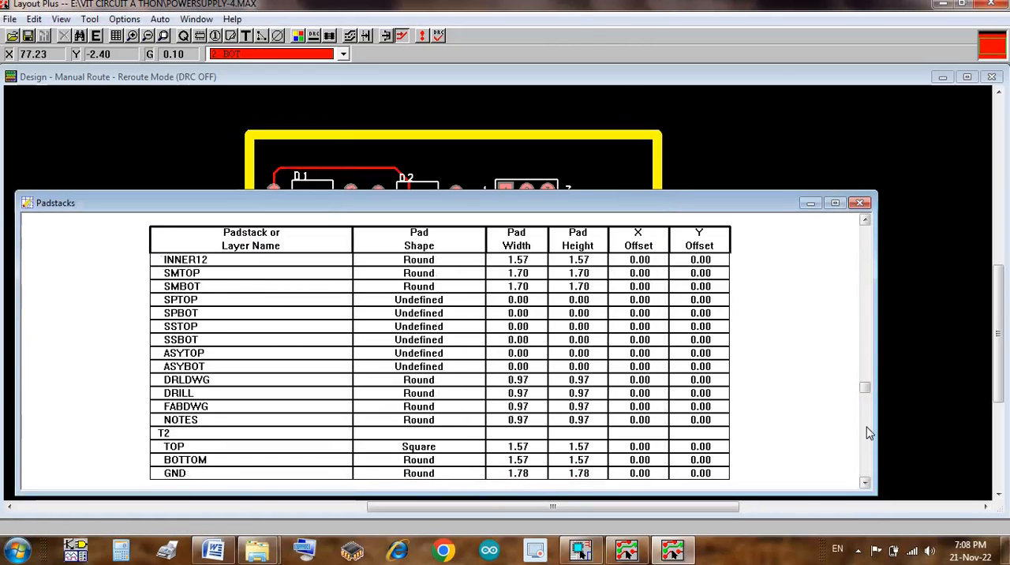
{"action": "double_click", "coordinate": [256, 289]}
{"action": "type", "text": "2.3"}
{"action": "key", "text": "Tab"}
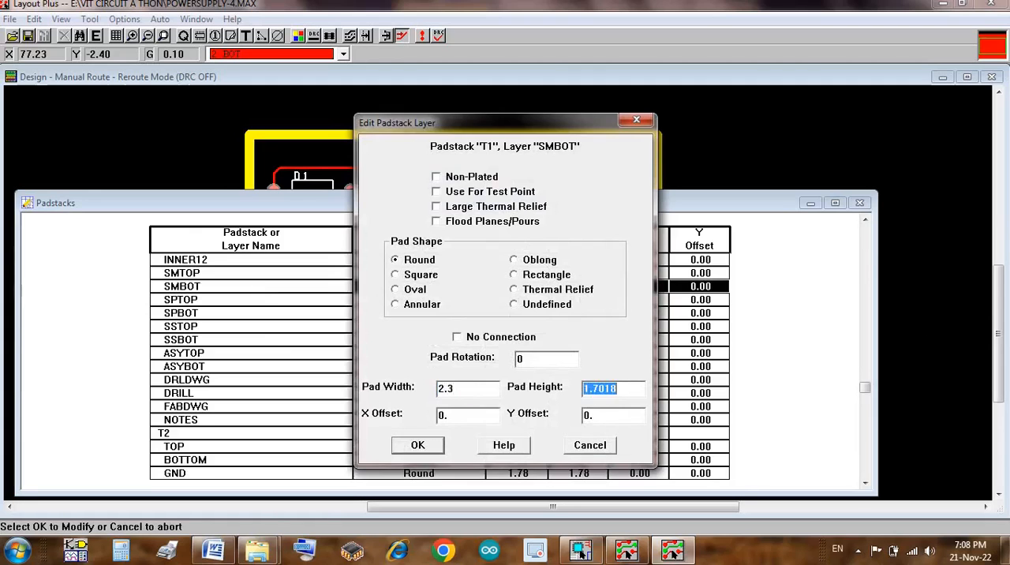
{"action": "type", "text": "2.3"}
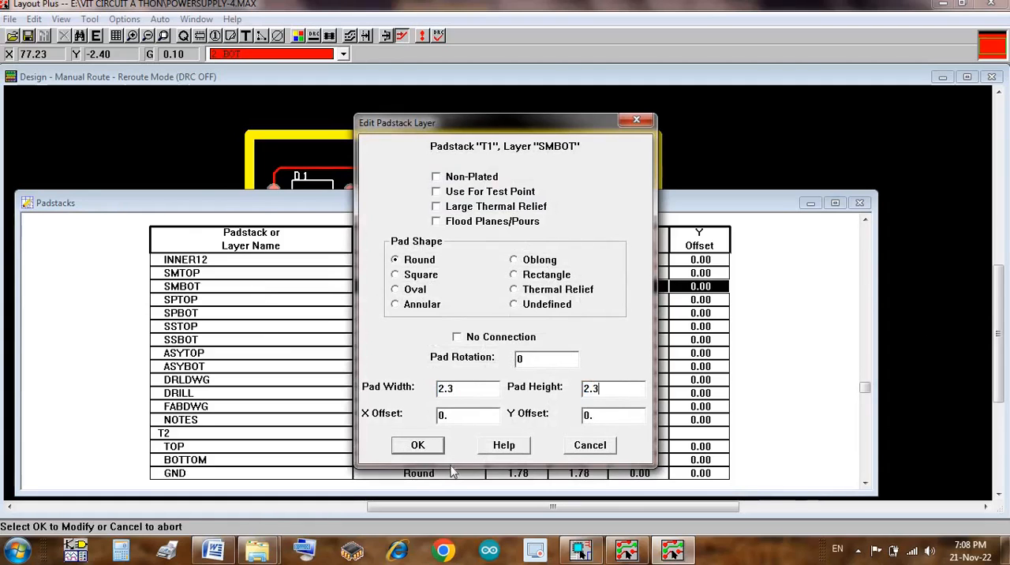
{"action": "left_click", "coordinate": [418, 445]}
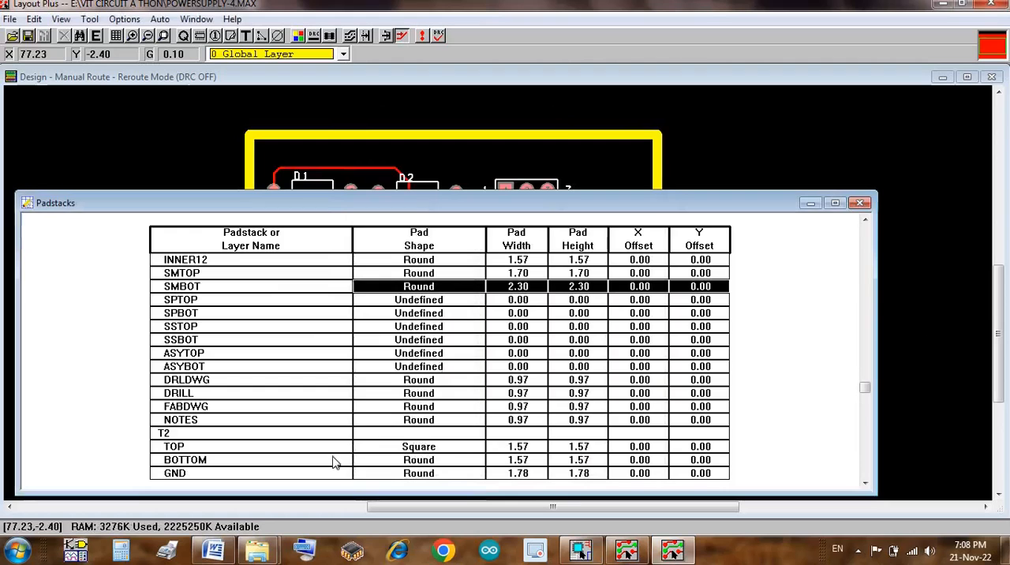
Step: Set the pad width and pad height of padstack T2 on the BOTTOM layer to 2
{"action": "double_click", "coordinate": [334, 464]}
{"action": "type", "text": "2"}
{"action": "key", "text": "Tab"}
{"action": "type", "text": "2"}
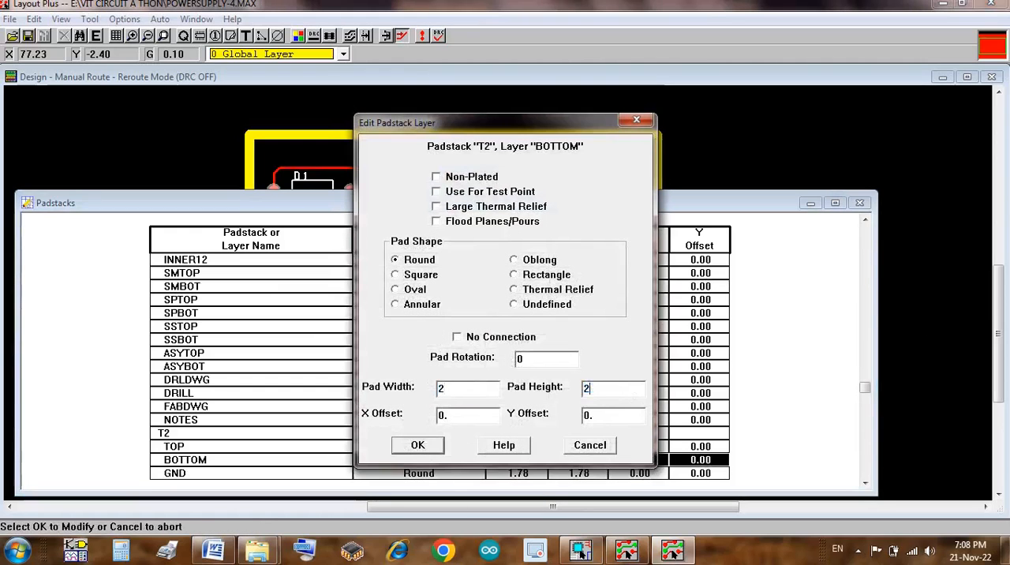
{"action": "key", "text": "Return"}
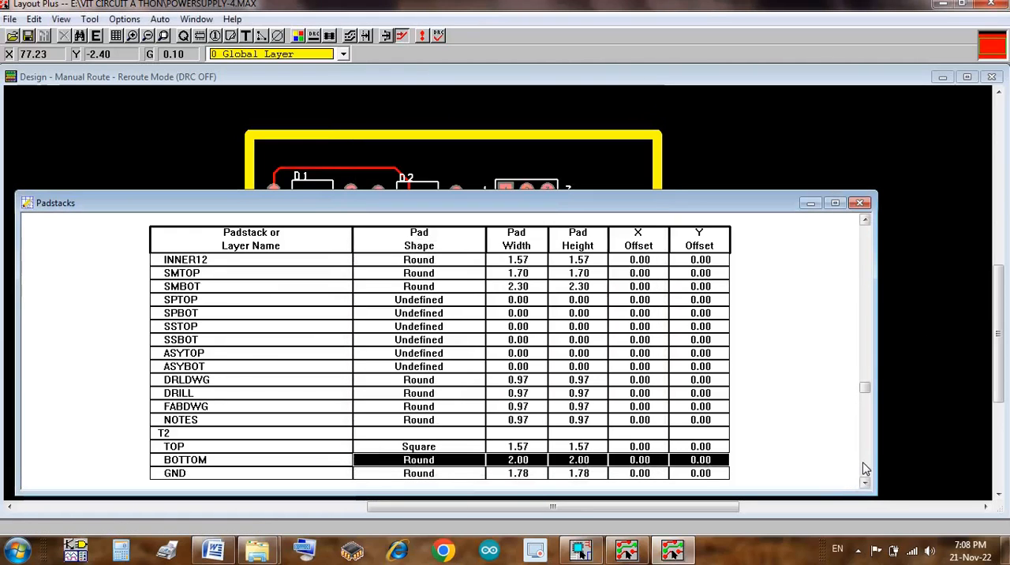
Step: Set the pad width and pad height of padstack T2 on the SMBOT layer to 2.3
{"action": "left_click", "coordinate": [866, 468]}
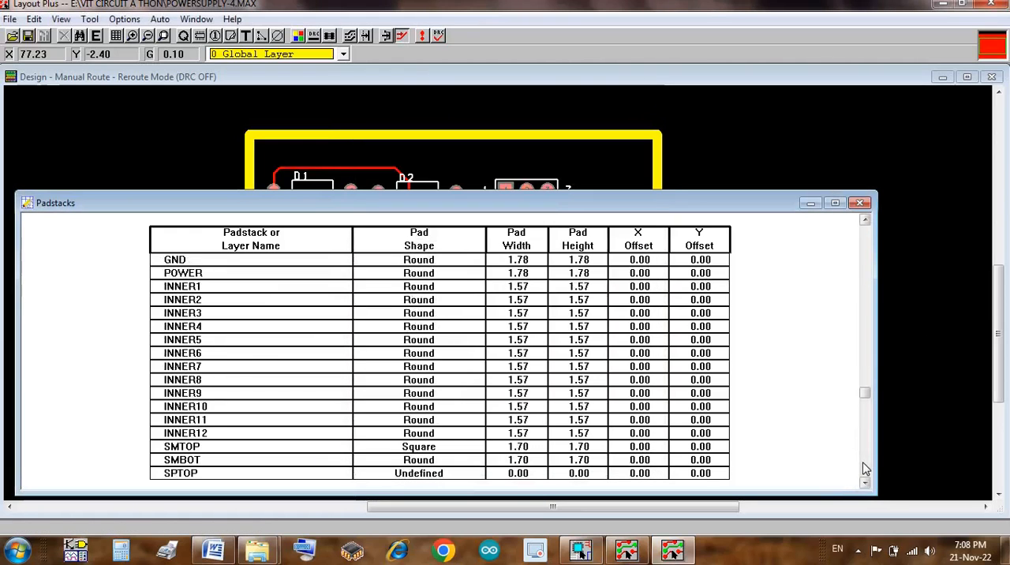
{"action": "double_click", "coordinate": [253, 463]}
{"action": "type", "text": "2.3"}
{"action": "key", "text": "Tab"}
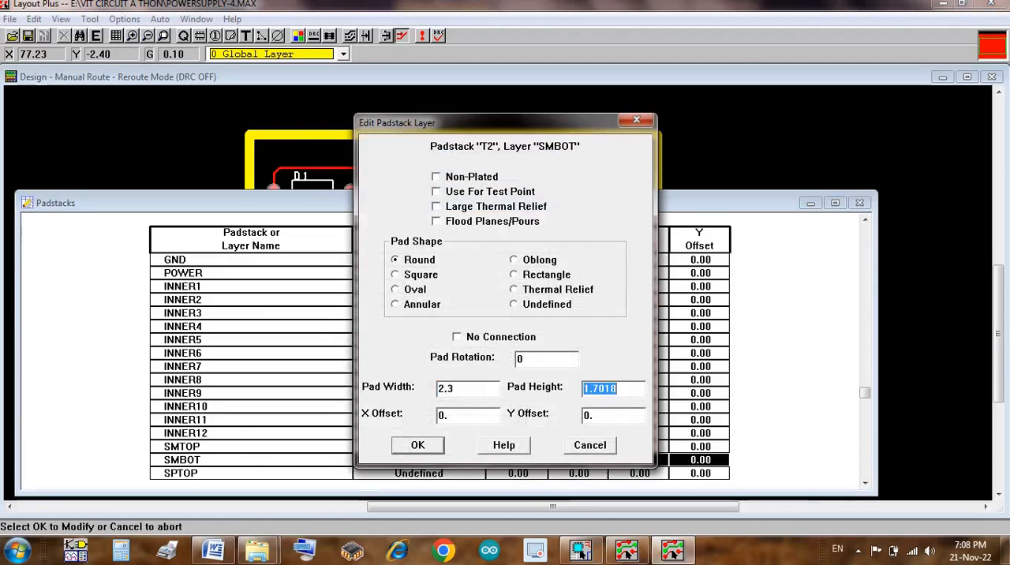
{"action": "type", "text": "2.3"}
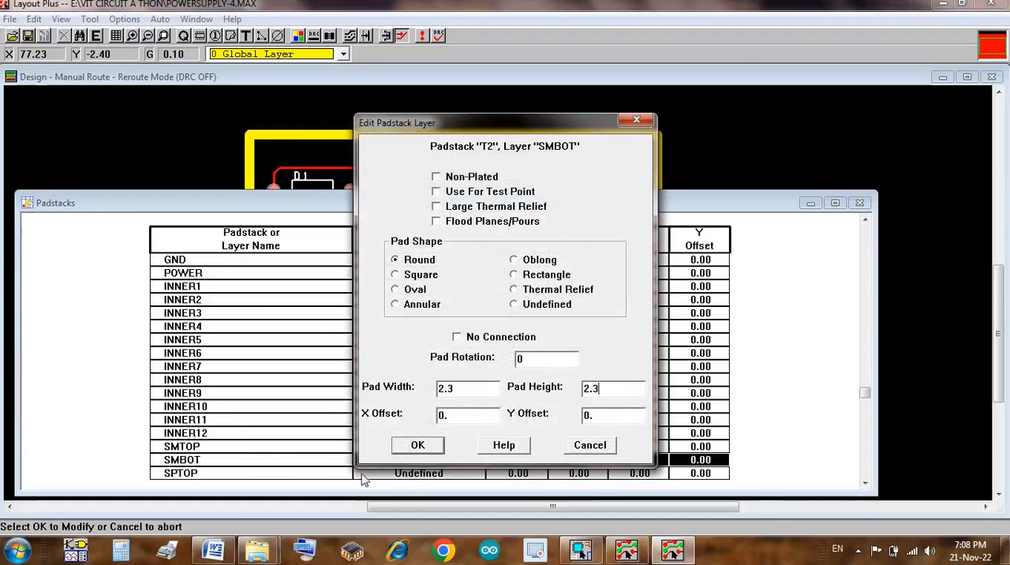
{"action": "left_click", "coordinate": [402, 445]}
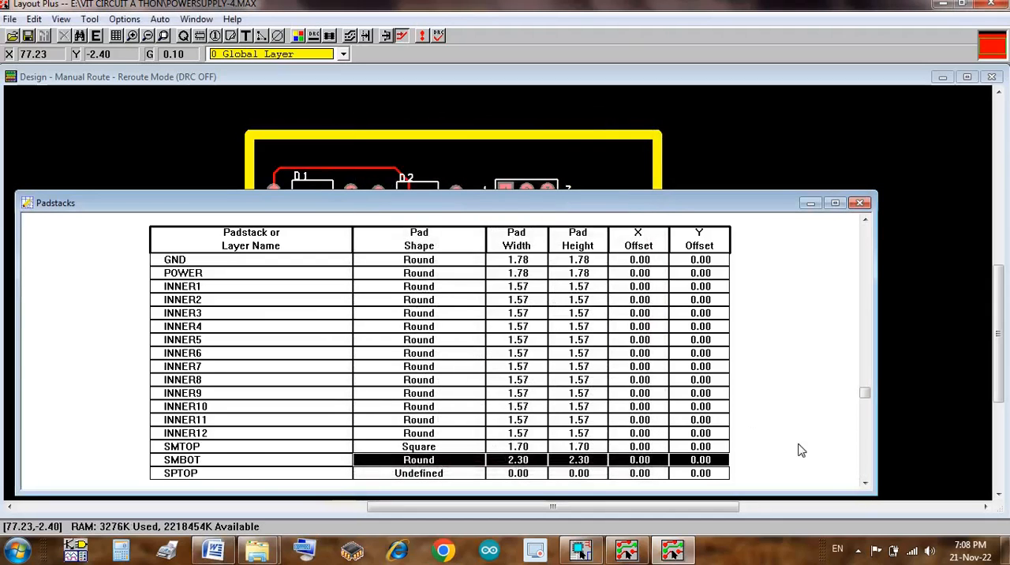
Step: Set the pad width and pad height of padstack T7 on the BOTTOM layer to 2
{"action": "left_click", "coordinate": [865, 484]}
{"action": "left_click", "coordinate": [865, 484]}
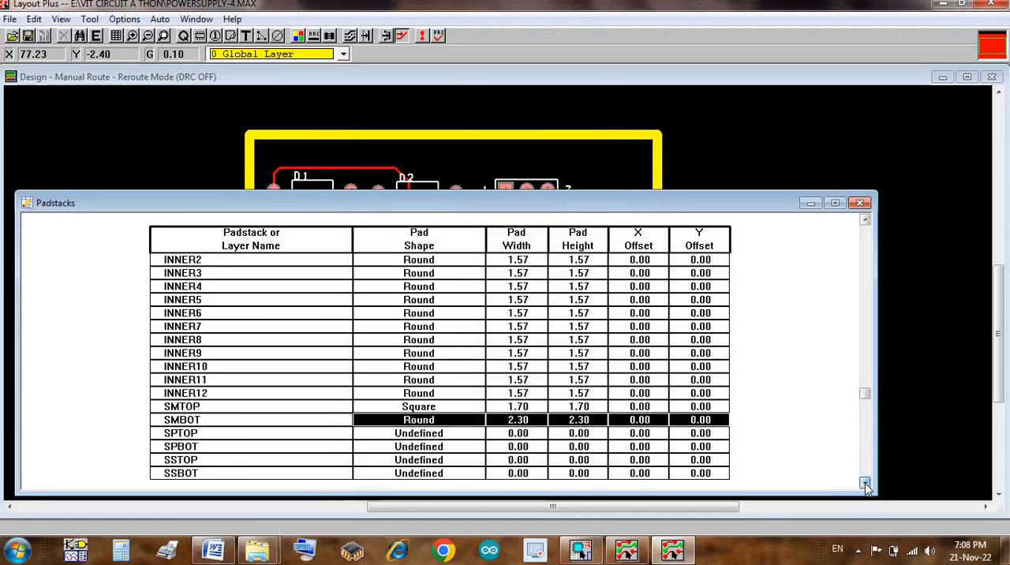
{"action": "left_click", "coordinate": [865, 483]}
{"action": "left_click", "coordinate": [866, 483]}
{"action": "left_click", "coordinate": [865, 484]}
{"action": "left_click", "coordinate": [865, 483]}
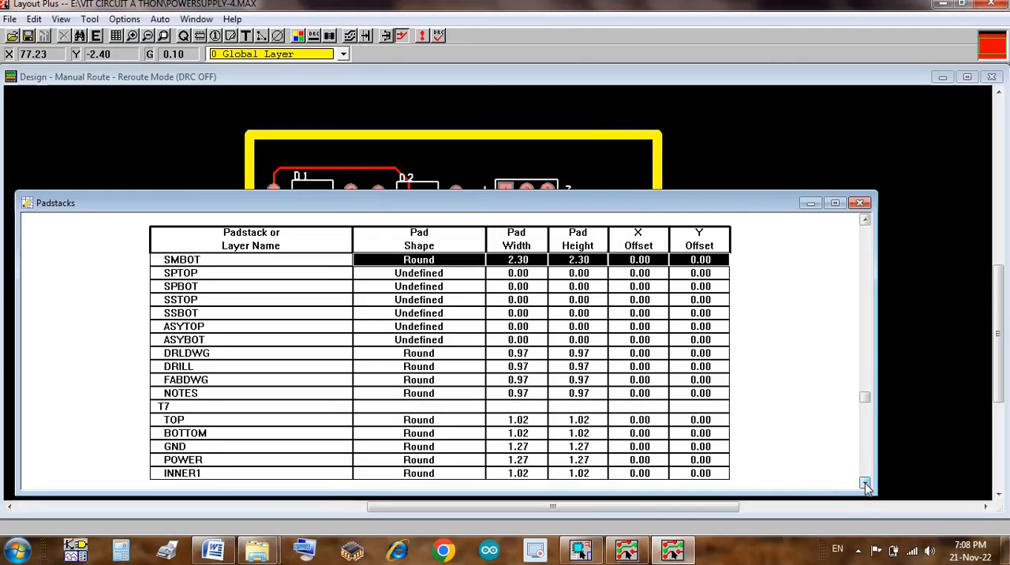
{"action": "left_click", "coordinate": [865, 483]}
{"action": "left_click", "coordinate": [865, 483]}
{"action": "left_click", "coordinate": [866, 483]}
{"action": "left_click", "coordinate": [866, 483]}
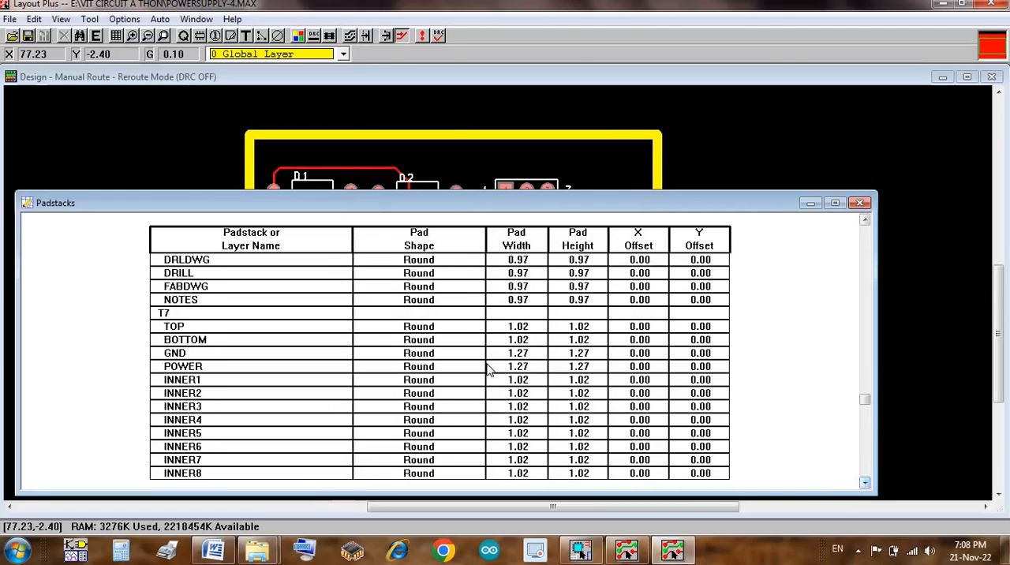
{"action": "double_click", "coordinate": [314, 342]}
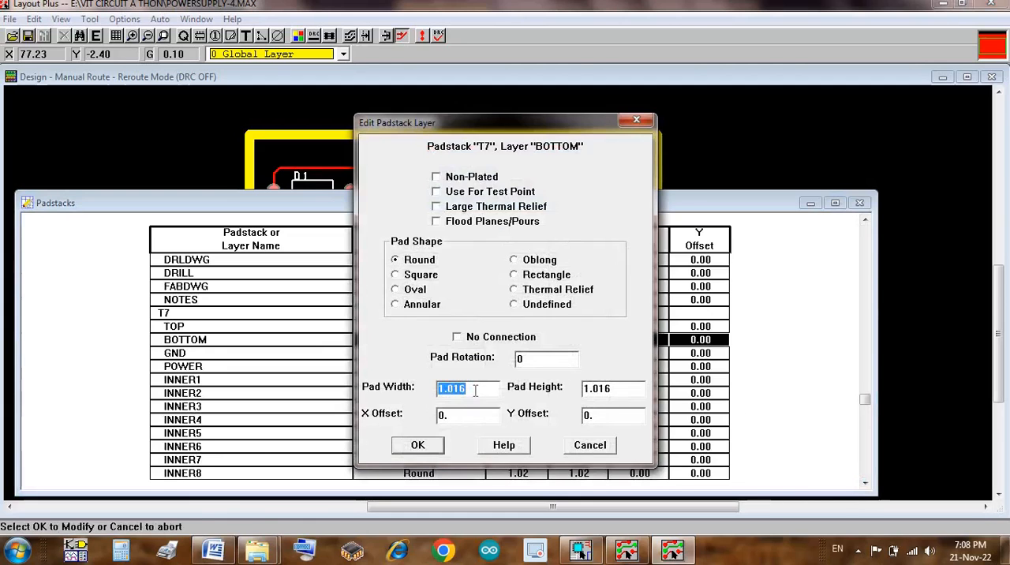
{"action": "type", "text": "2"}
{"action": "key", "text": "Tab"}
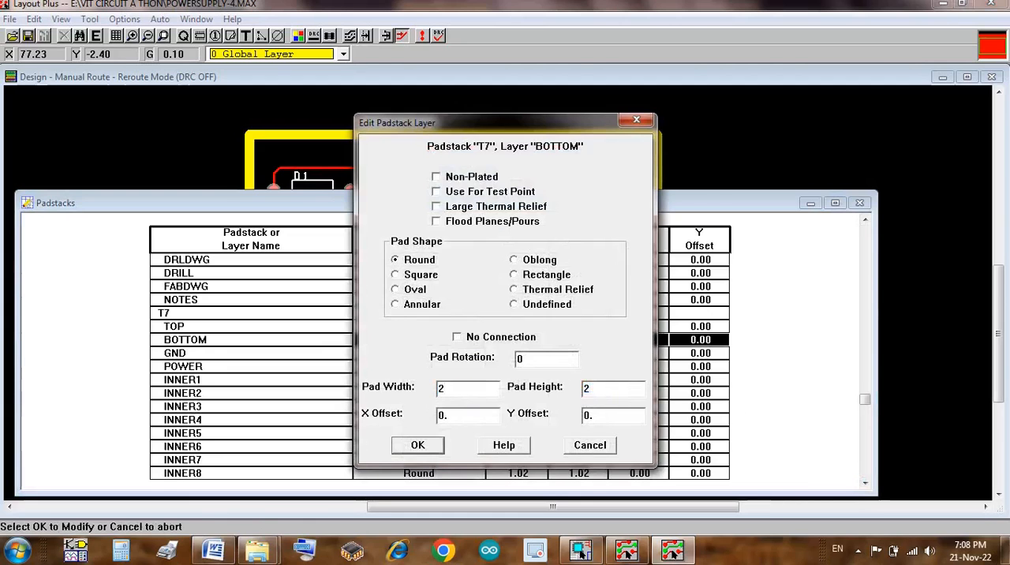
{"action": "key", "text": "Return"}
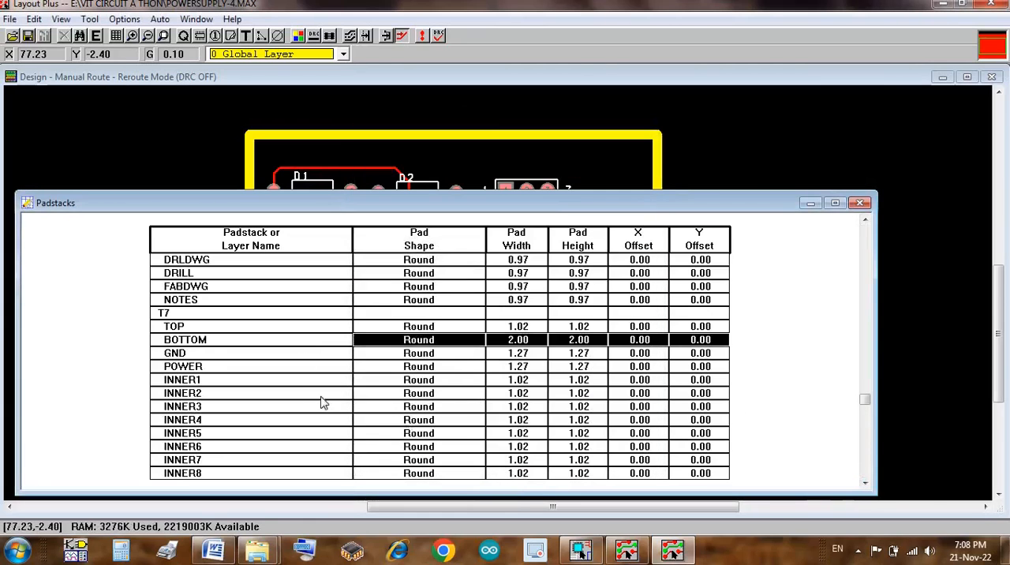
Step: Set the pad width and pad height of padstack T7 on the SMBOT layer to 2.3
{"action": "left_click", "coordinate": [869, 461]}
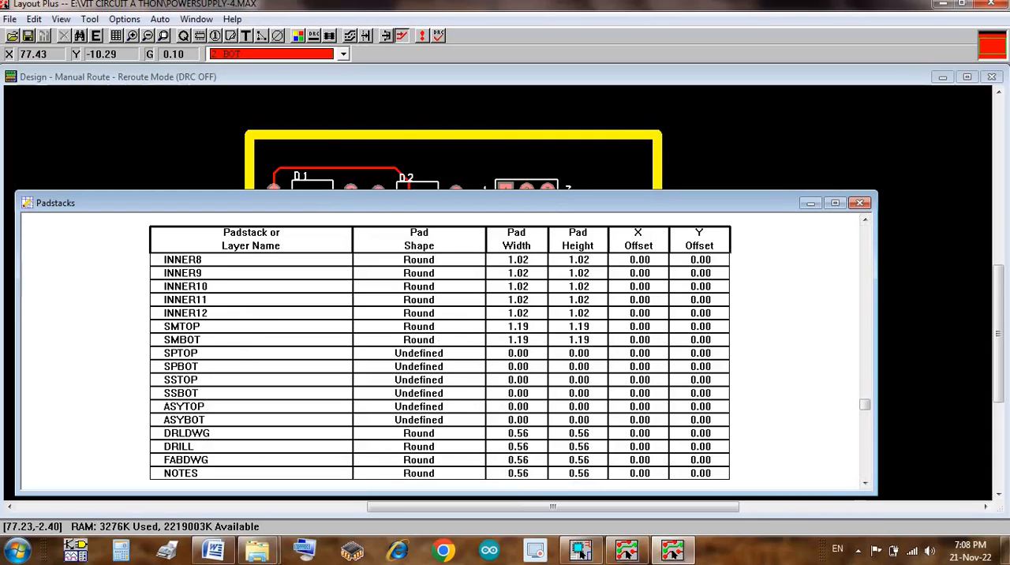
{"action": "double_click", "coordinate": [700, 340]}
{"action": "type", "text": "2.3"}
{"action": "key", "text": "Tab"}
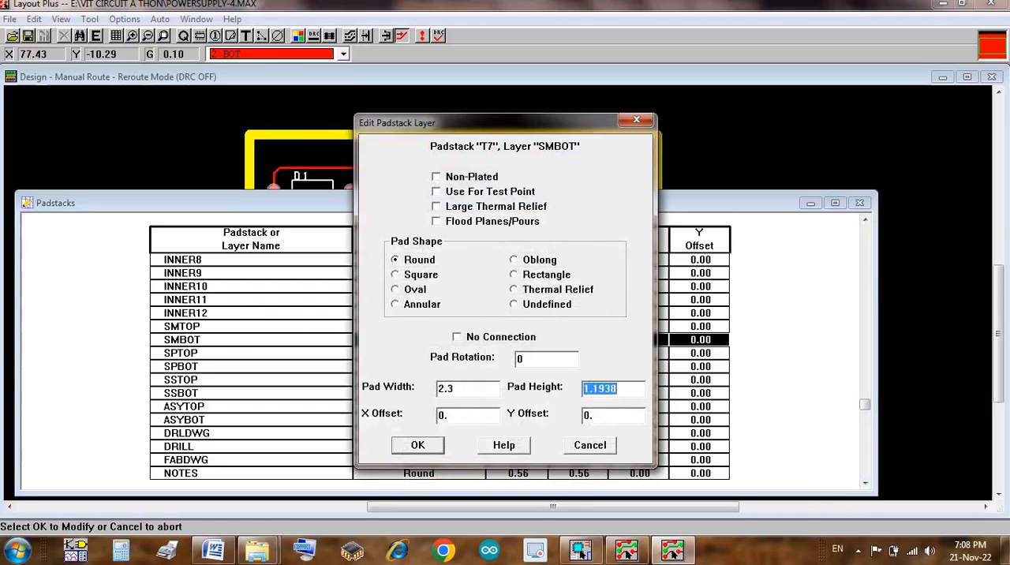
{"action": "type", "text": "2.3"}
{"action": "key", "text": "Return"}
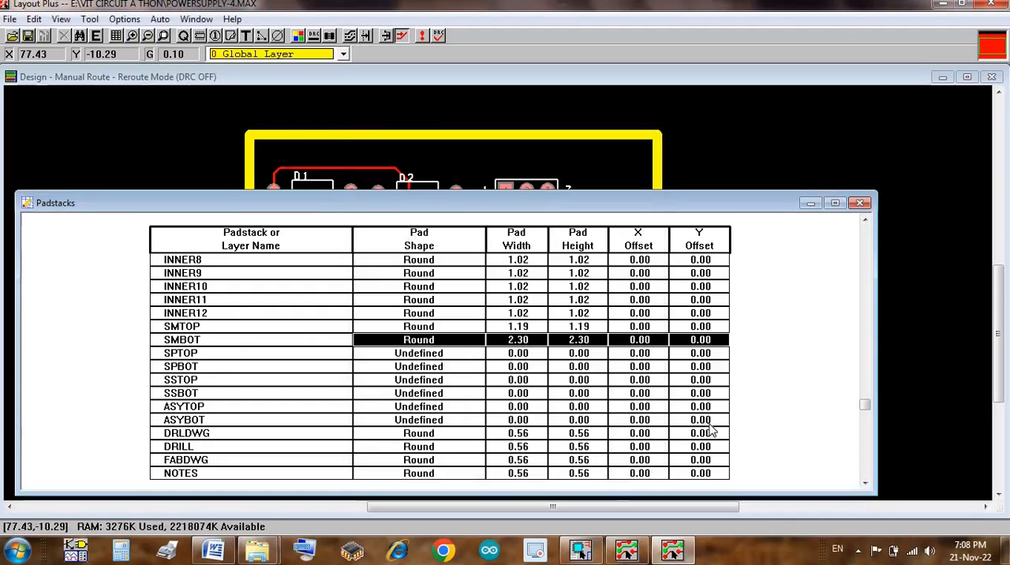
Step: Set the pad width and pad height of padstack BCON100T.llb_pad3 on the BOTTOM layer to 2
{"action": "left_click", "coordinate": [866, 447]}
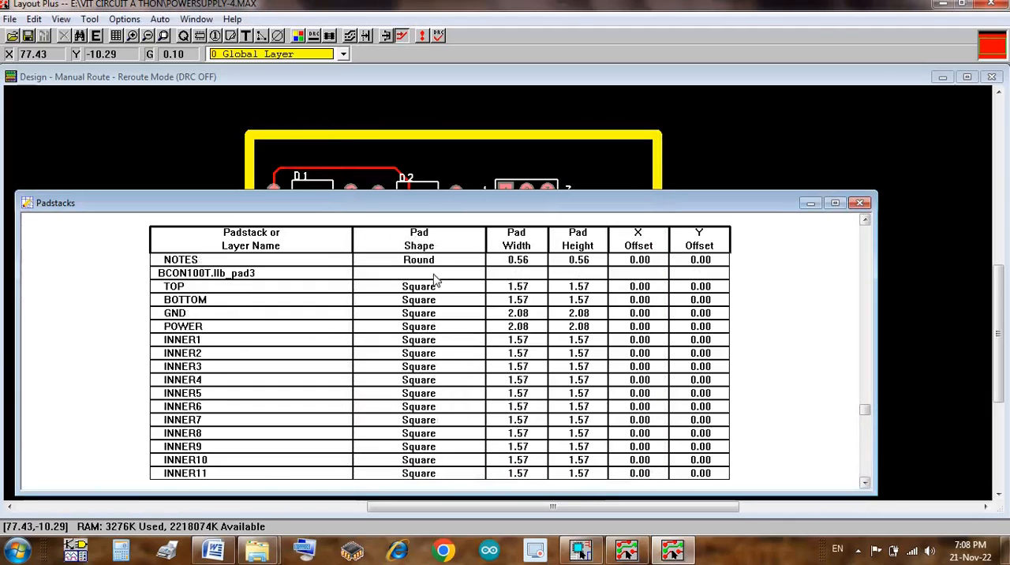
{"action": "double_click", "coordinate": [310, 300]}
{"action": "type", "text": "2"}
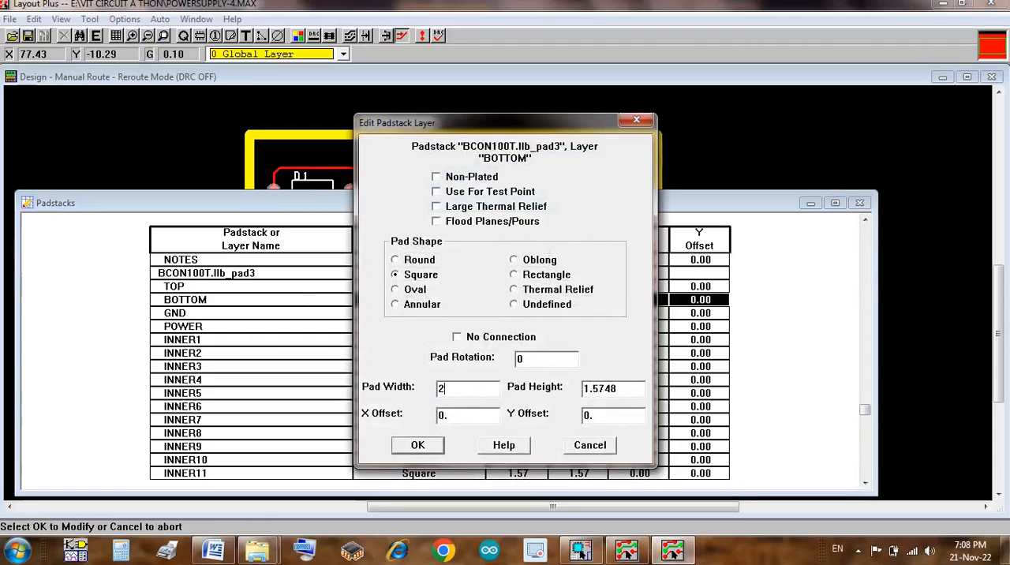
{"action": "key", "text": "Tab"}
{"action": "type", "text": "2"}
{"action": "key", "text": "Return"}
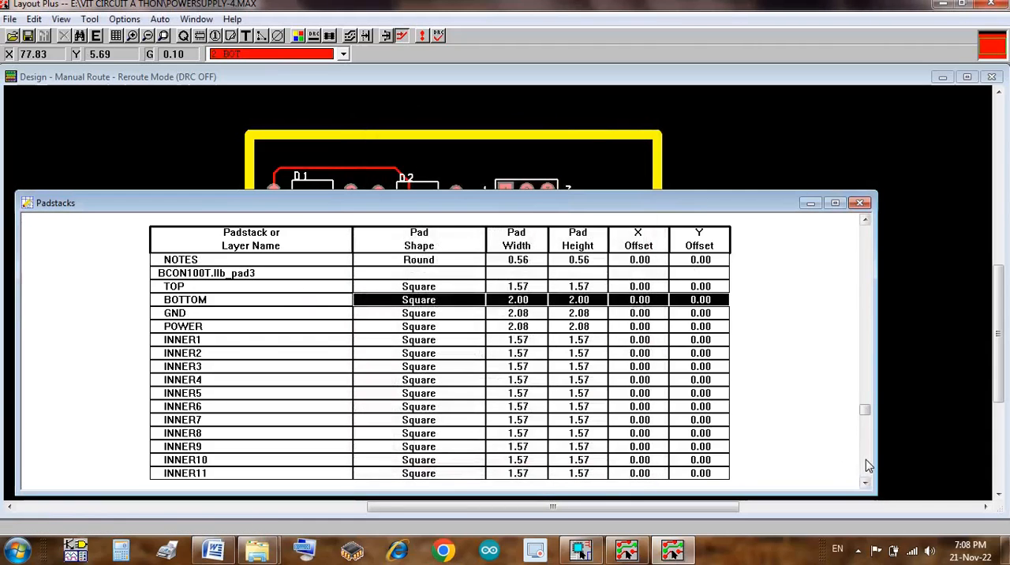
Step: Set the pad width and pad height of padstack BCON100T.llb_pad3 on the SMBOT layer to 2.3
{"action": "left_click", "coordinate": [866, 466]}
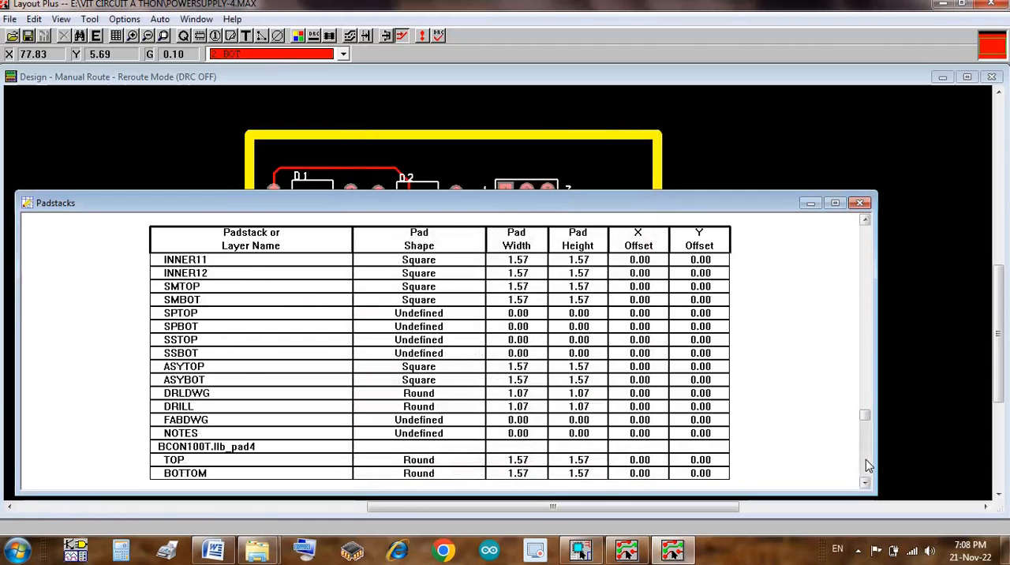
{"action": "double_click", "coordinate": [287, 306]}
{"action": "type", "text": "2.3"}
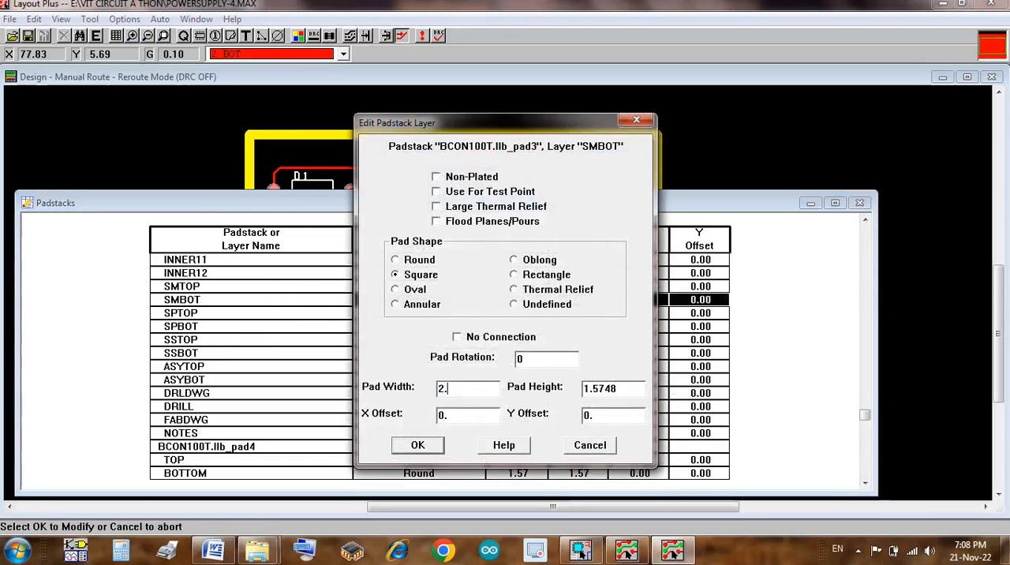
{"action": "key", "text": "Tab"}
{"action": "type", "text": "2.3"}
{"action": "key", "text": "Return"}
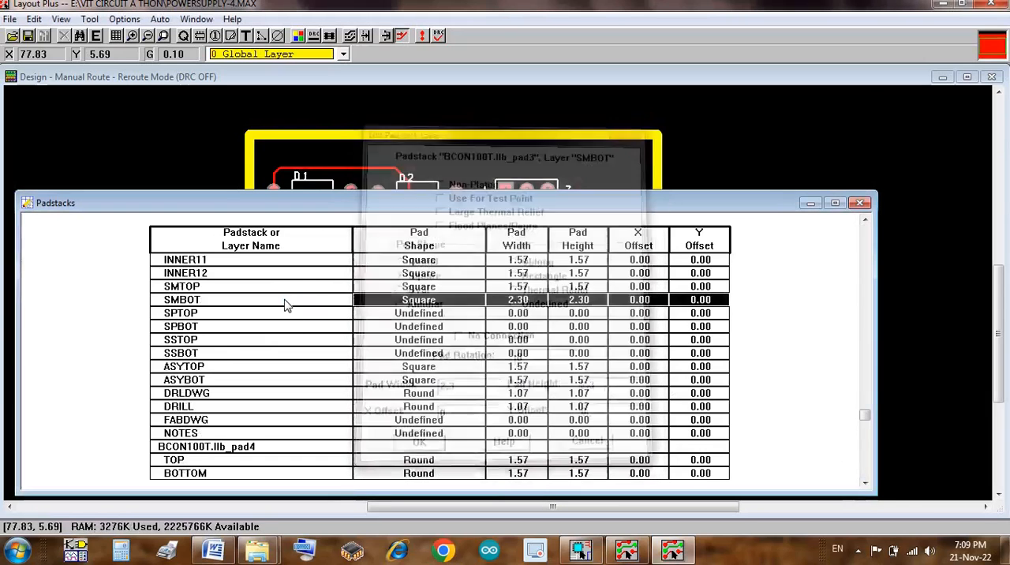
Step: Set the pad width and pad height of padstack BCON100T.llb_pad4 on the BOTTOM layer to 2
{"action": "double_click", "coordinate": [328, 478]}
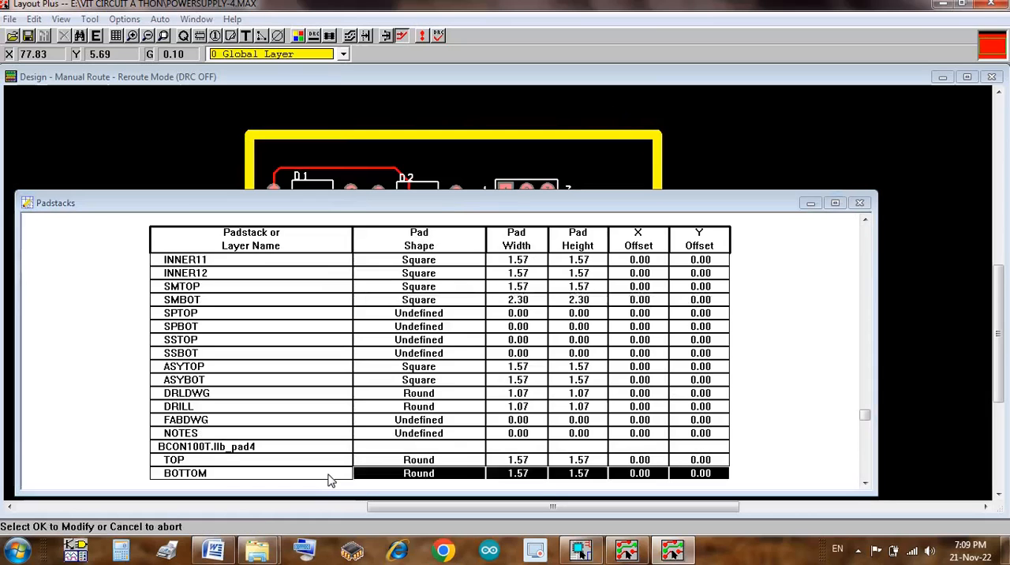
{"action": "type", "text": "2"}
{"action": "key", "text": "Tab"}
{"action": "type", "text": "2"}
{"action": "key", "text": "Return"}
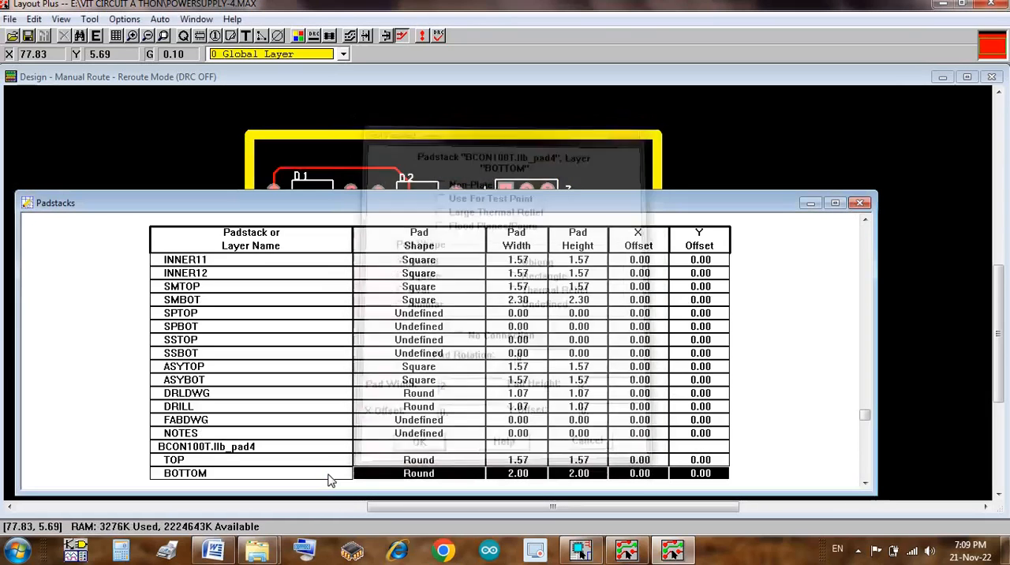
Step: Set the pad width and pad height of padstack BCON100T.llb_pad4 on the SMBOT layer to 2.3
{"action": "left_click", "coordinate": [864, 473]}
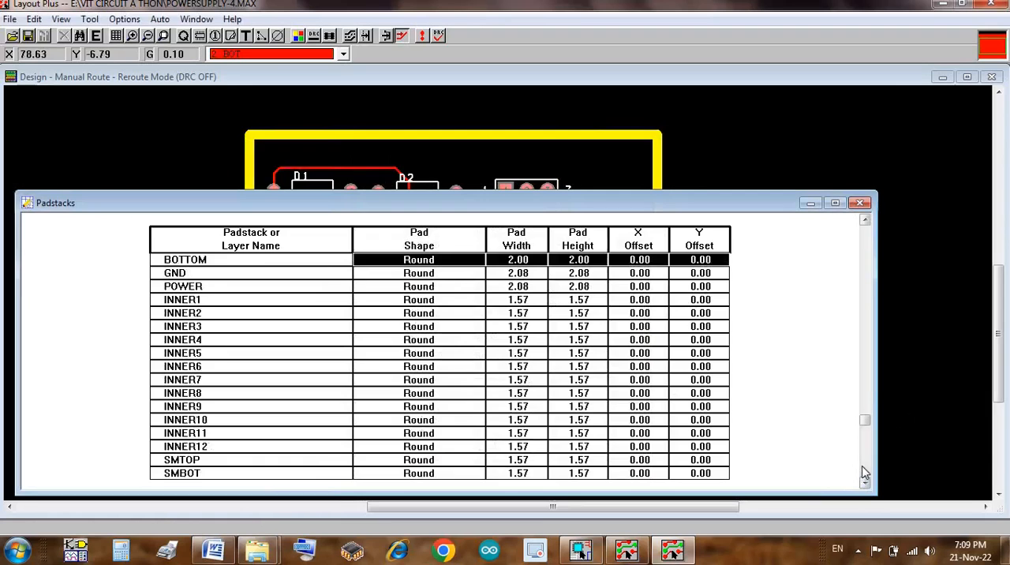
{"action": "double_click", "coordinate": [312, 475]}
{"action": "type", "text": "2.3"}
{"action": "key", "text": "Tab"}
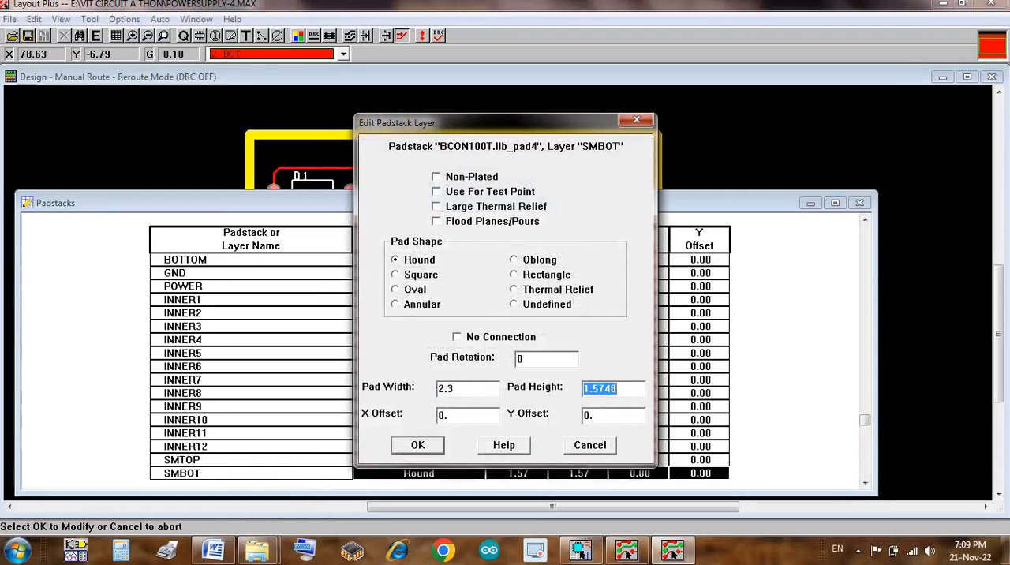
{"action": "key", "text": "BackSpace"}
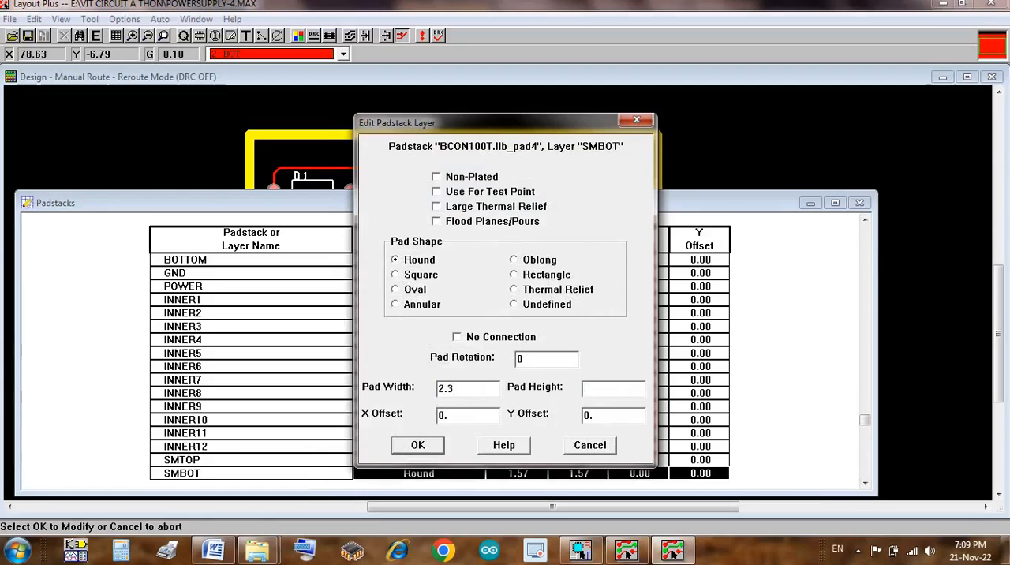
{"action": "key", "text": "Return"}
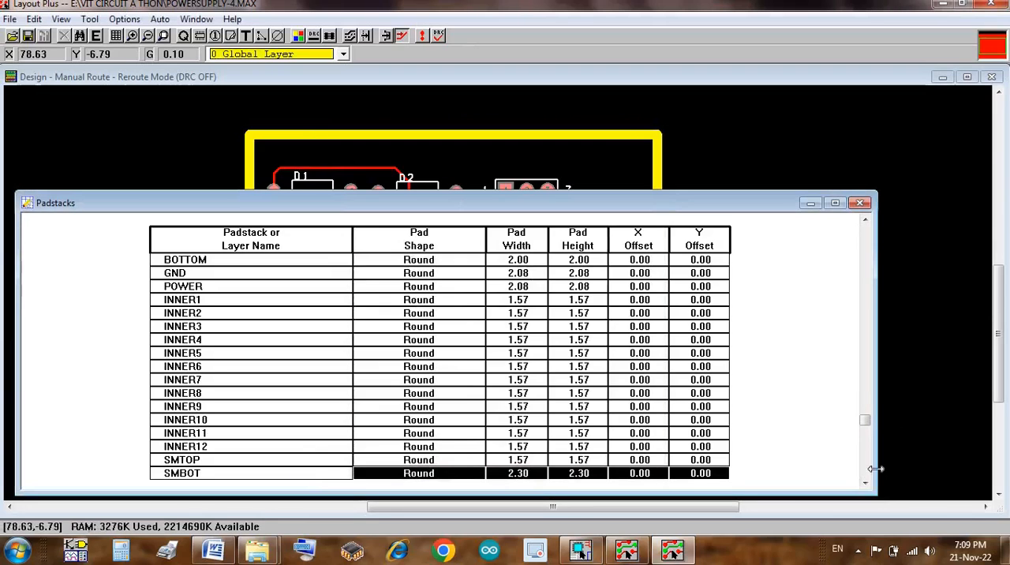
Step: Set the pad width and pad height of padstack TM_AXIAL.llb_pad1 on the BOTTOM layer to 2
{"action": "left_click", "coordinate": [871, 472]}
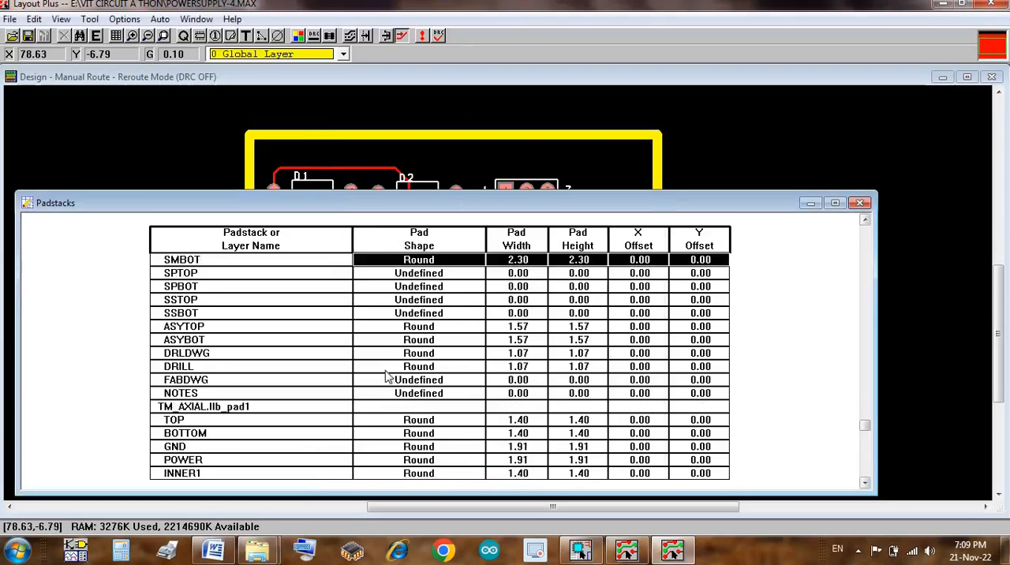
{"action": "double_click", "coordinate": [272, 434]}
{"action": "type", "text": "2"}
{"action": "key", "text": "Tab"}
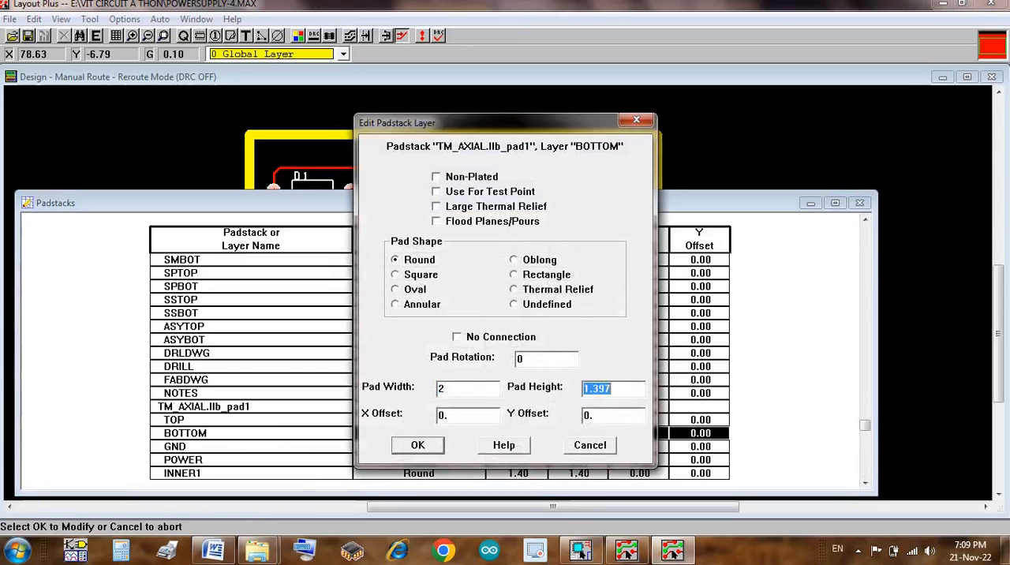
{"action": "type", "text": "2"}
{"action": "key", "text": "Return"}
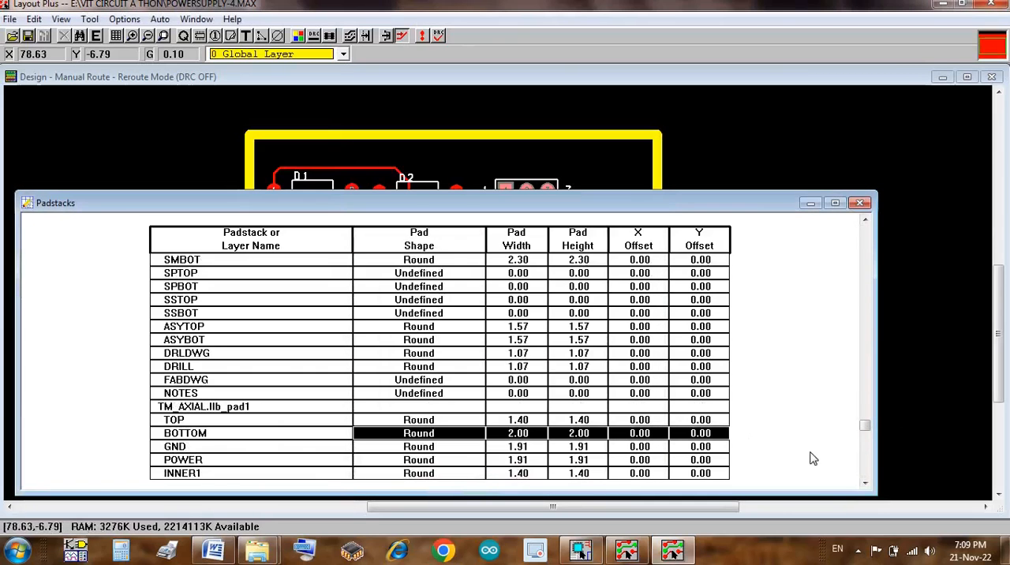
Step: Set the pad width and pad height of padstack TM_AXIAL.llb_pad1 on the SMBOT layer to 2.3
{"action": "left_click", "coordinate": [867, 474]}
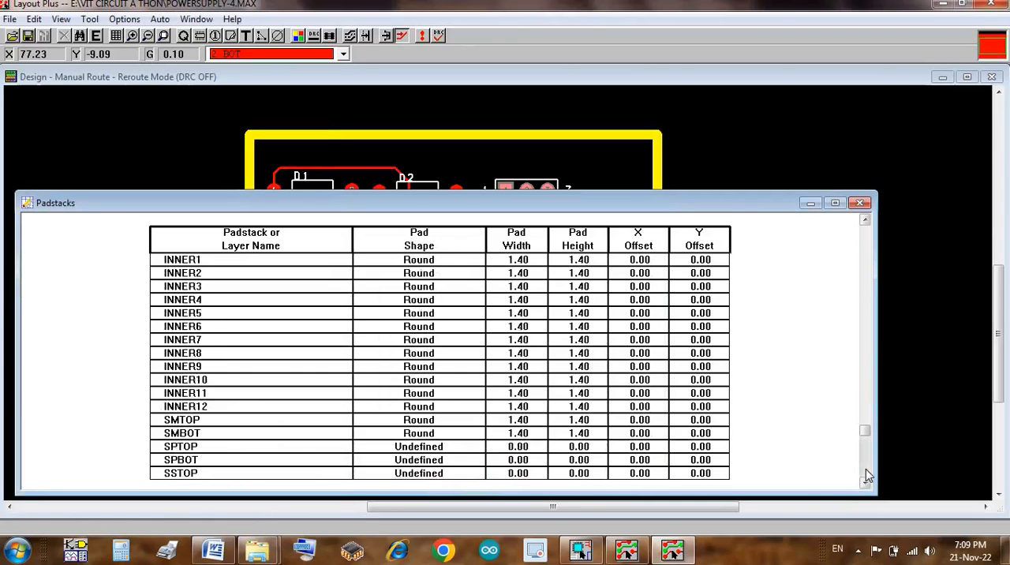
{"action": "double_click", "coordinate": [276, 439]}
{"action": "type", "text": "2.3"}
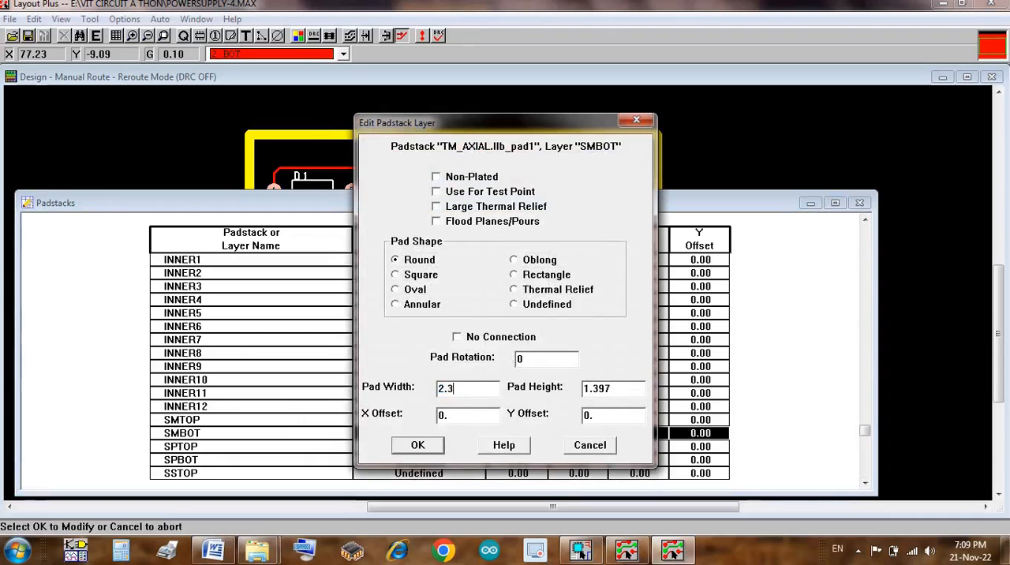
{"action": "key", "text": "Tab"}
{"action": "type", "text": "2.3"}
{"action": "key", "text": "Return"}
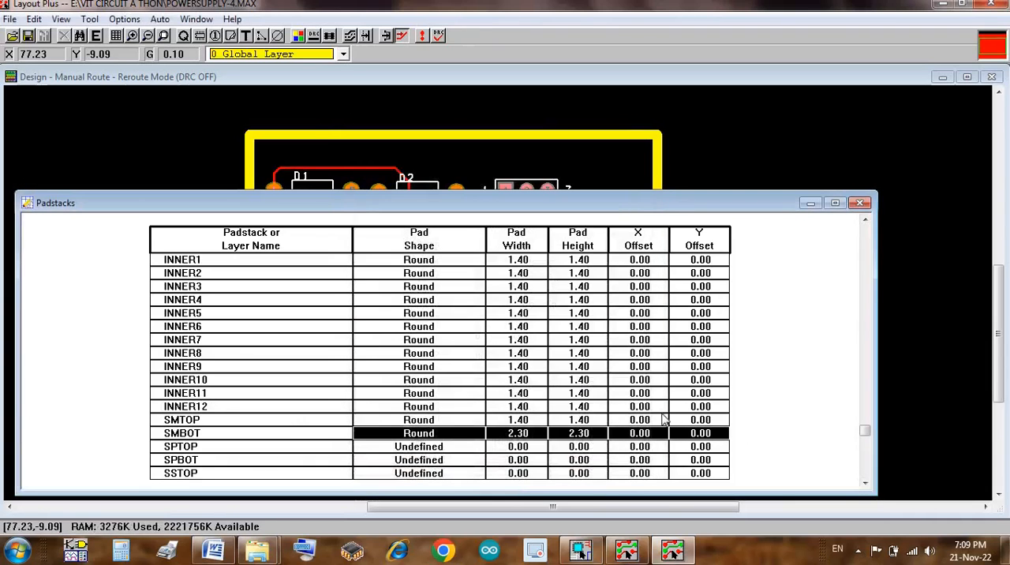
Step: Set the pad width and pad height of padstack TM_CYLND.llb_pad1 on the BOTTOM layer to 2
{"action": "left_click", "coordinate": [866, 473]}
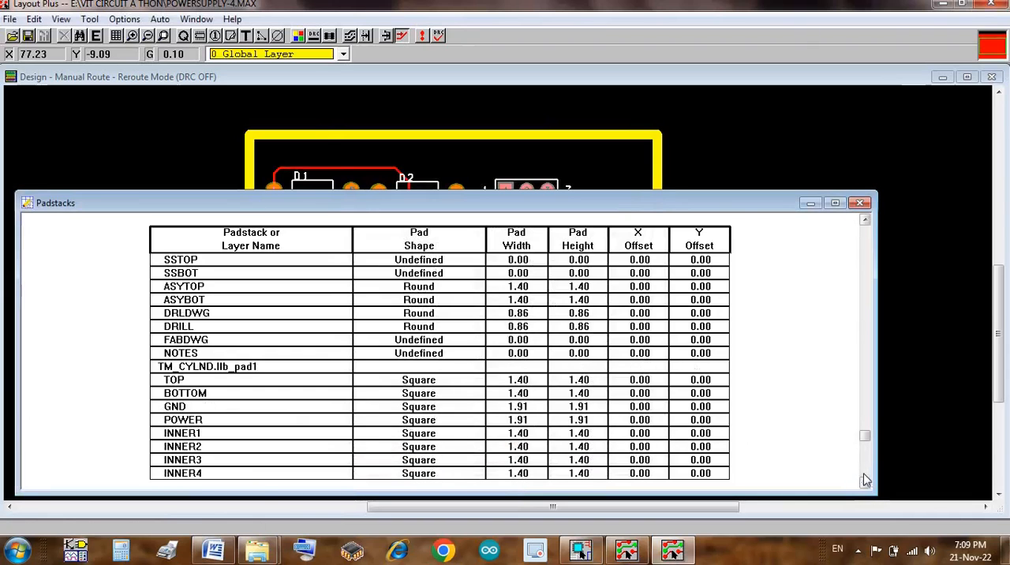
{"action": "double_click", "coordinate": [348, 398]}
{"action": "type", "text": "2"}
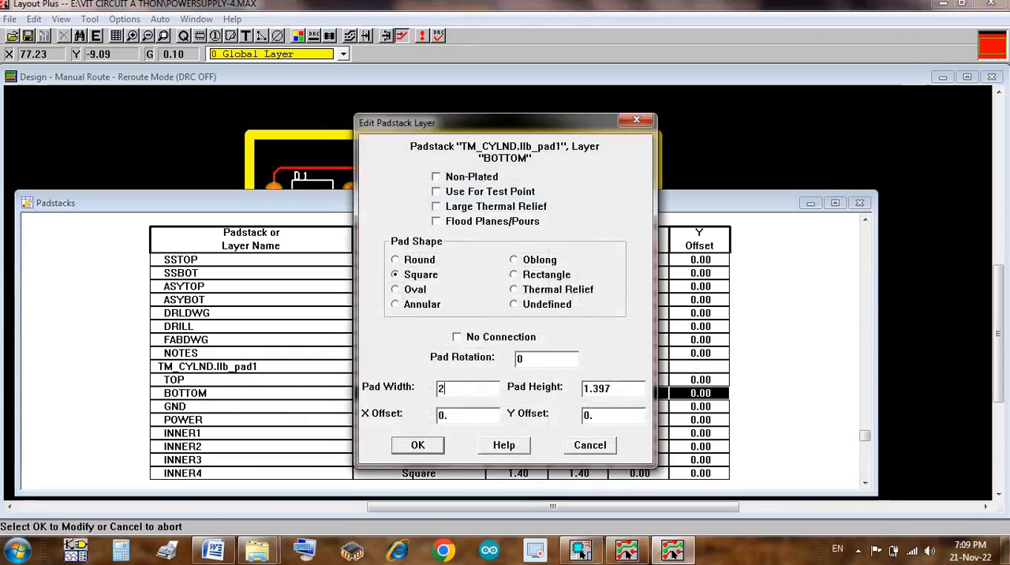
{"action": "key", "text": "Tab"}
{"action": "type", "text": "2"}
{"action": "key", "text": "Return"}
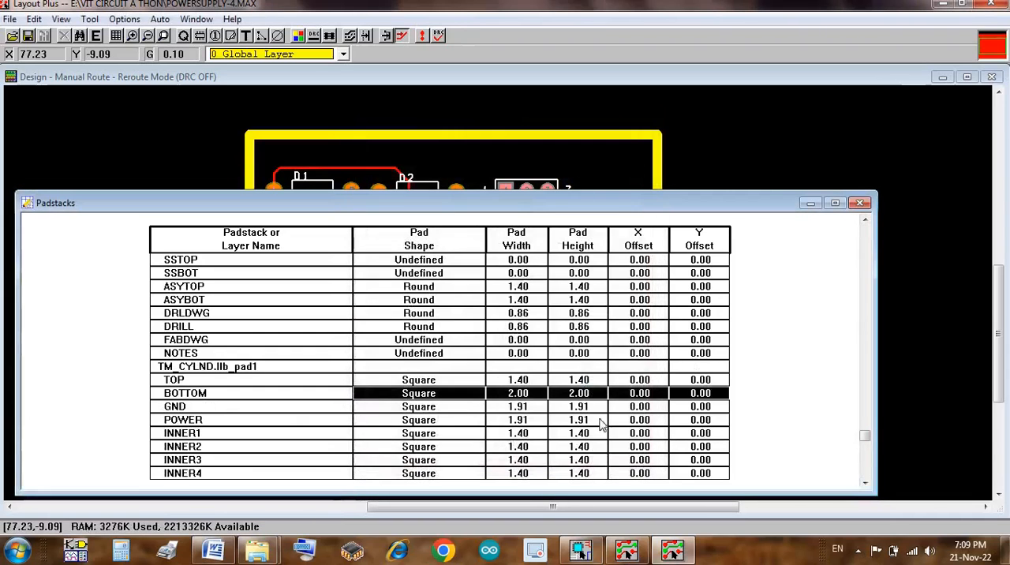
Step: Set the pad width and pad height of padstack TM_CYLND.llb_pad1 on the SMBOT layer to 2.3
{"action": "left_click", "coordinate": [866, 460]}
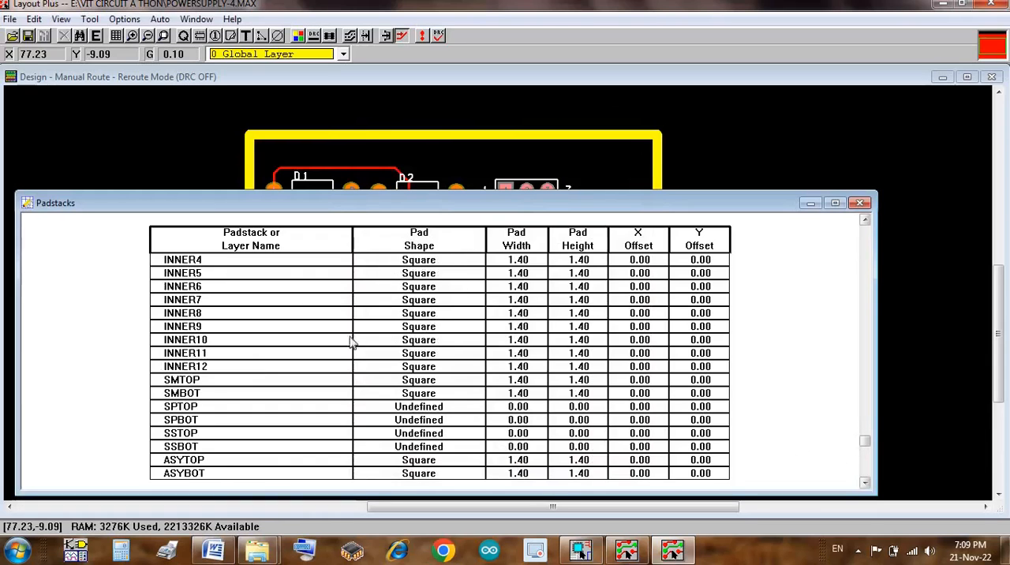
{"action": "double_click", "coordinate": [239, 393]}
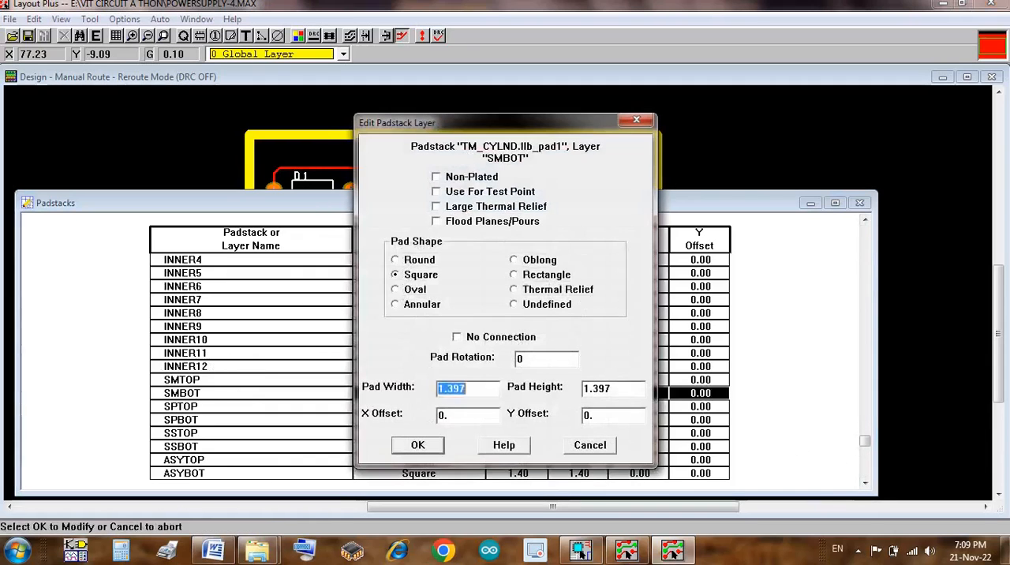
{"action": "type", "text": "2.3"}
{"action": "key", "text": "Tab"}
{"action": "type", "text": "2.3"}
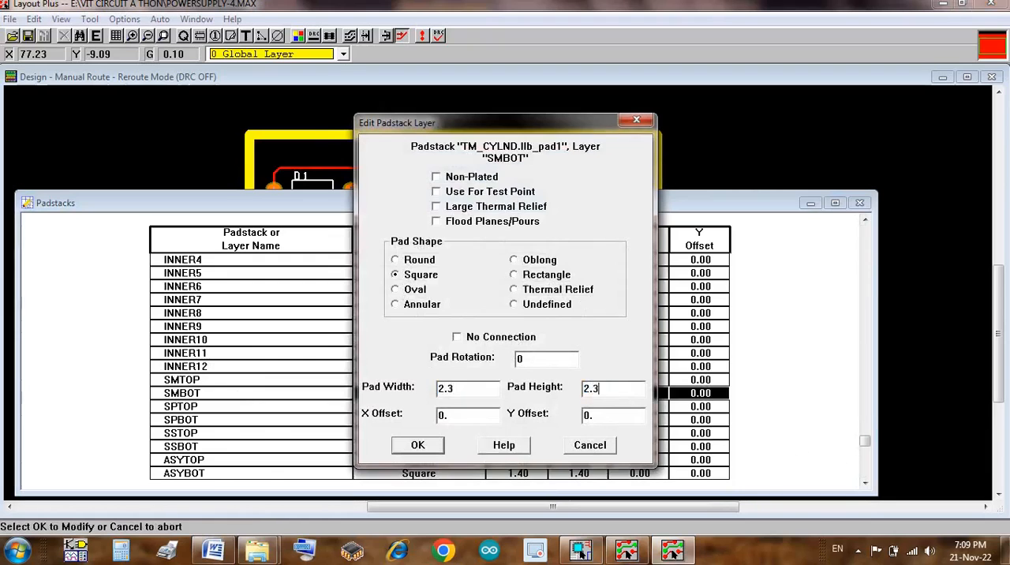
{"action": "key", "text": "Return"}
Step: Set the pad width and pad height of padstack TM_CYLND.llb_pad2 on the BOTTOM layer to 2
{"action": "left_click", "coordinate": [866, 469]}
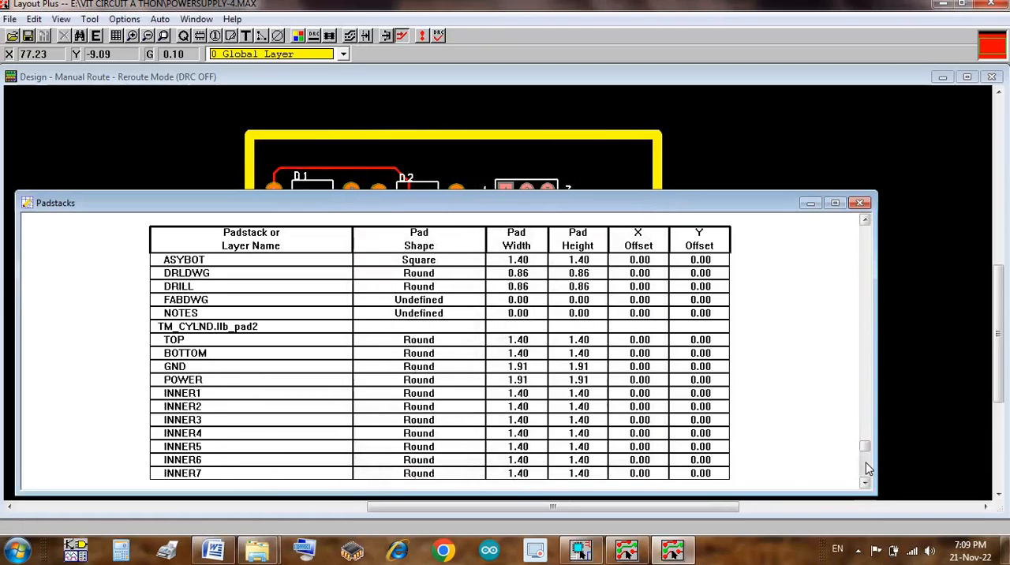
{"action": "double_click", "coordinate": [328, 356]}
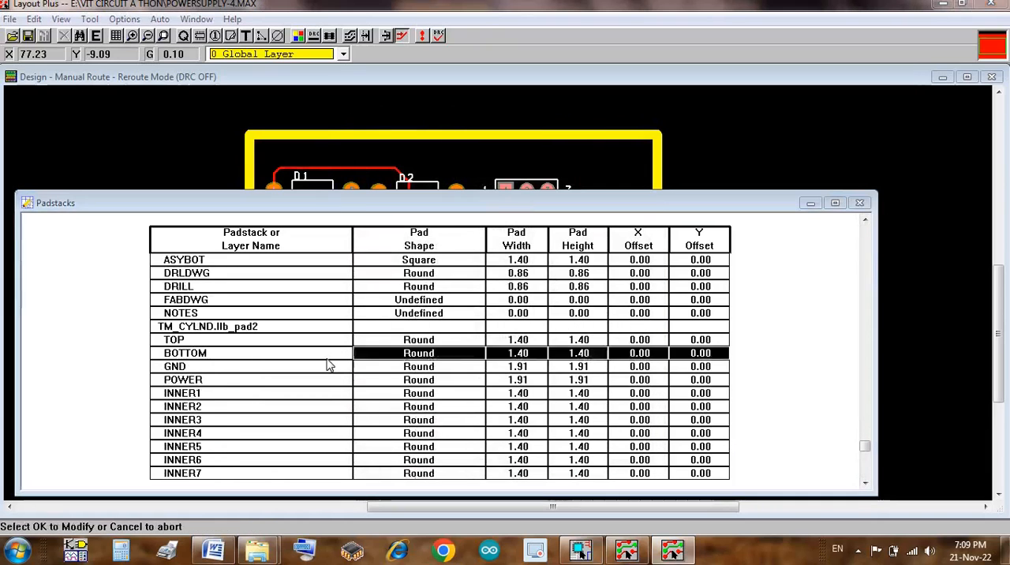
{"action": "type", "text": "2"}
{"action": "key", "text": "Tab"}
{"action": "type", "text": "2"}
{"action": "key", "text": "Return"}
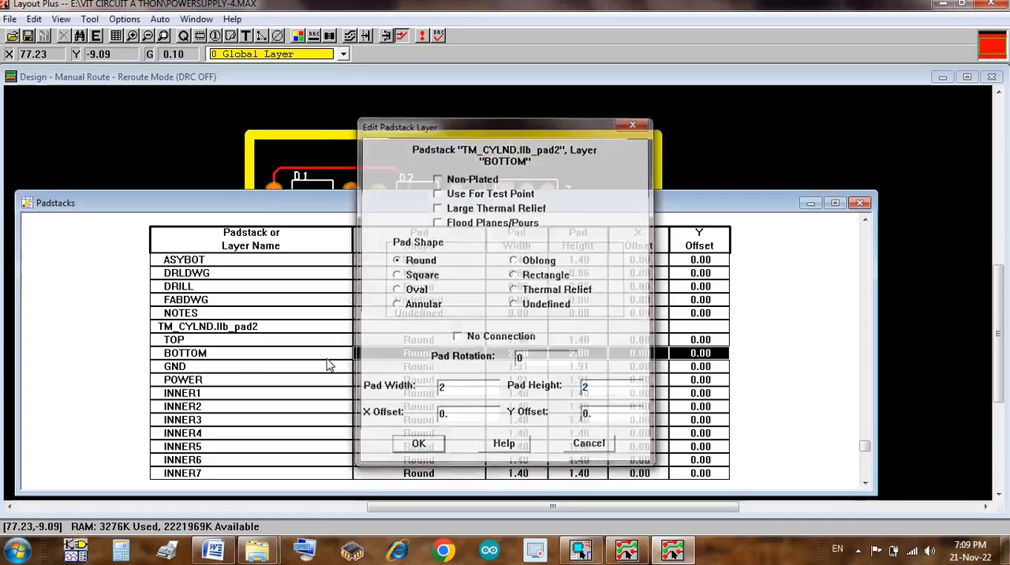
Step: Set the pad width and pad height of padstack TM_CYLND.llb_pad2 on the SMBOT layer to 2.3
{"action": "left_click", "coordinate": [867, 471]}
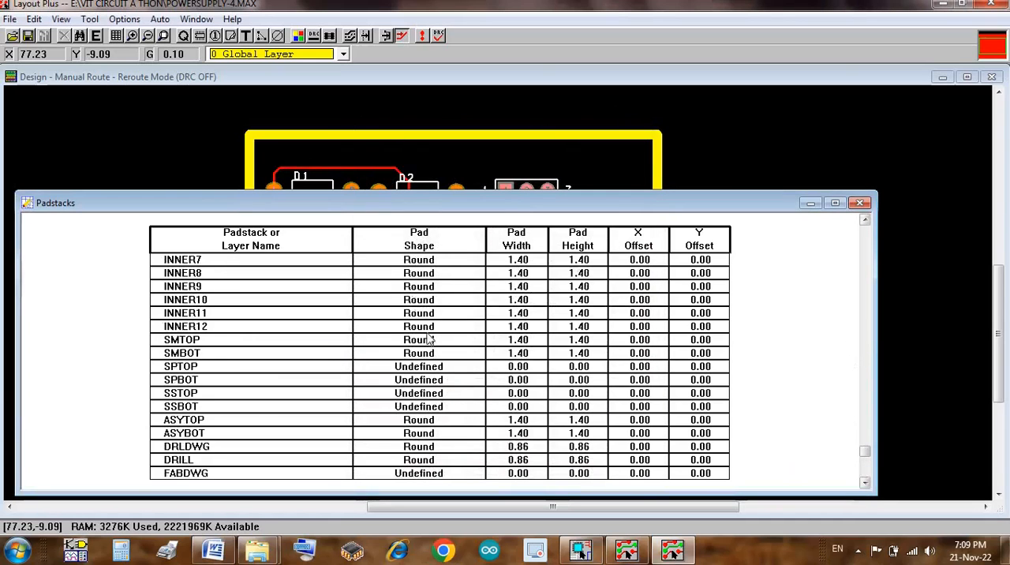
{"action": "double_click", "coordinate": [244, 358]}
{"action": "type", "text": "2"}
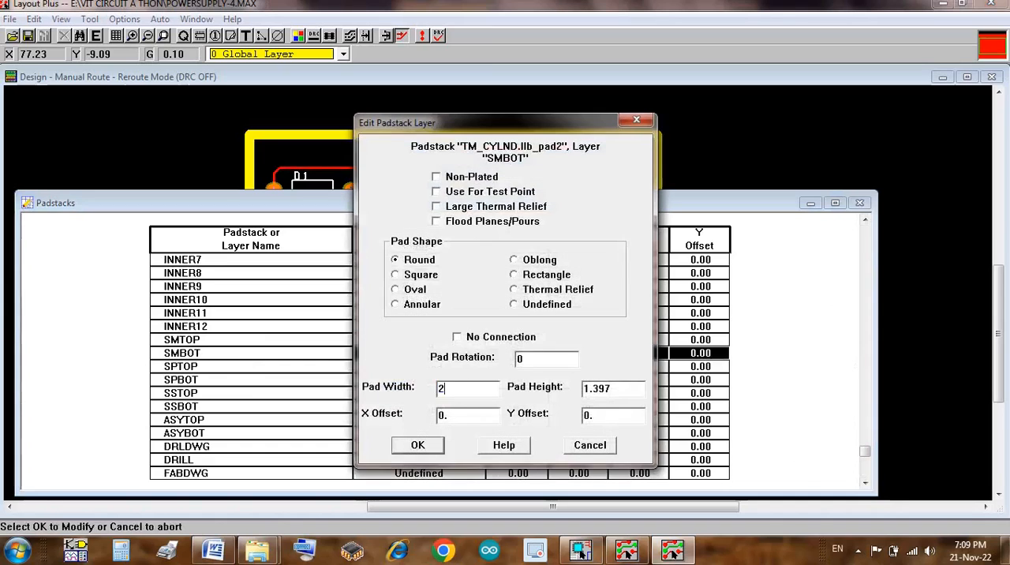
{"action": "type", "text": ".3"}
{"action": "key", "text": "Tab"}
{"action": "type", "text": "2.3"}
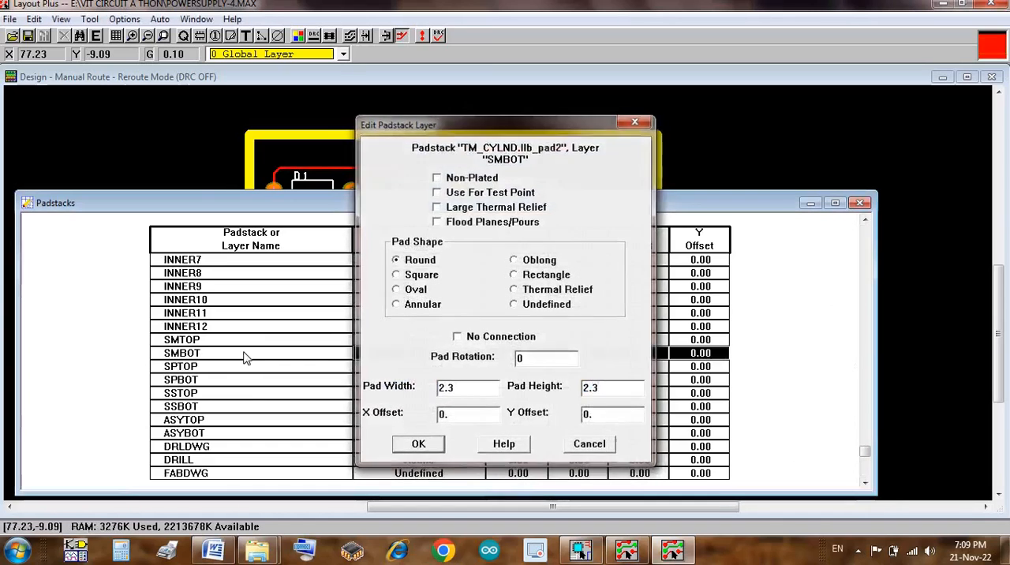
{"action": "key", "text": "Return"}
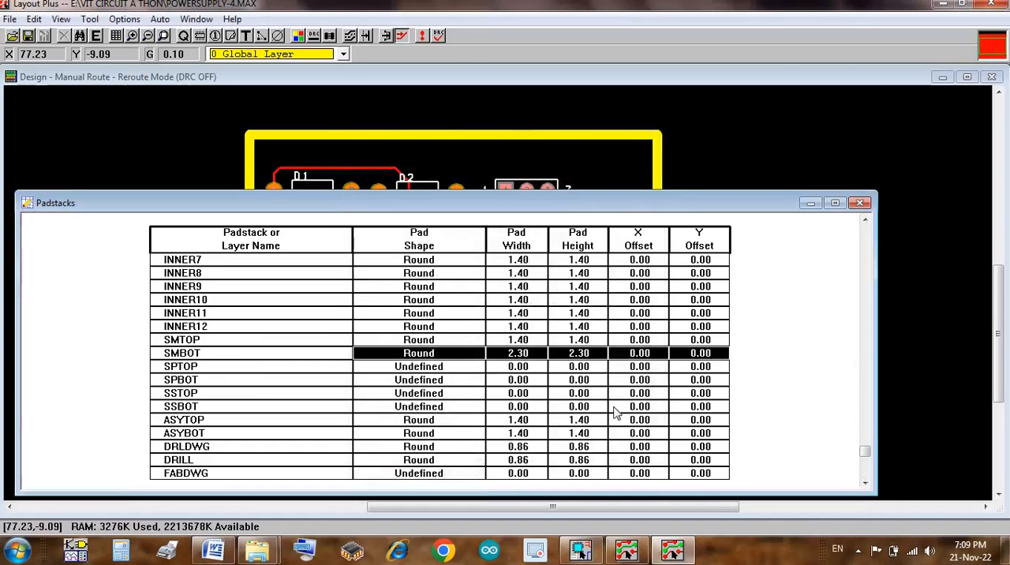
Step: Set the pad width and pad height of padstack BCON100T.llb_pad2 on the BOTTOM layer to 2
{"action": "left_click", "coordinate": [866, 474]}
{"action": "double_click", "coordinate": [276, 314]}
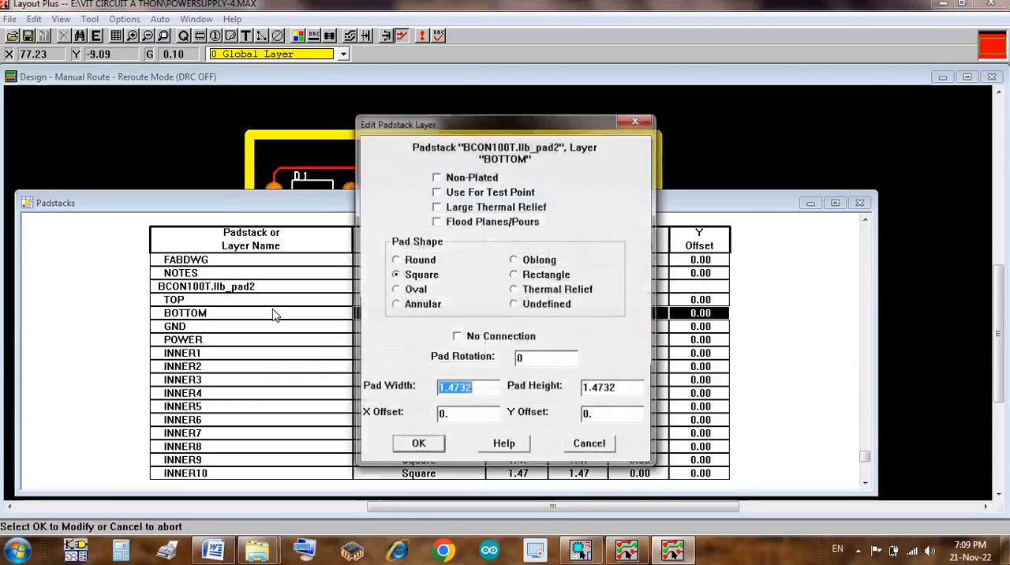
{"action": "type", "text": "2"}
{"action": "key", "text": "Tab"}
{"action": "type", "text": "2"}
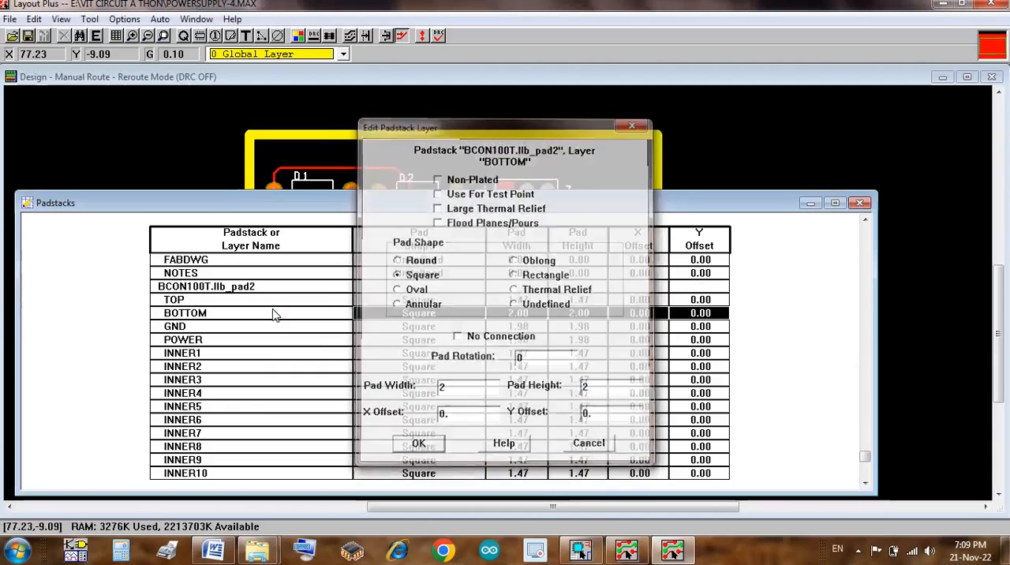
{"action": "key", "text": "Return"}
Step: Set the pad width and pad height of padstack BCON100T.llb_pad2 on the SMBOT layer to 2.3
{"action": "left_click", "coordinate": [867, 477]}
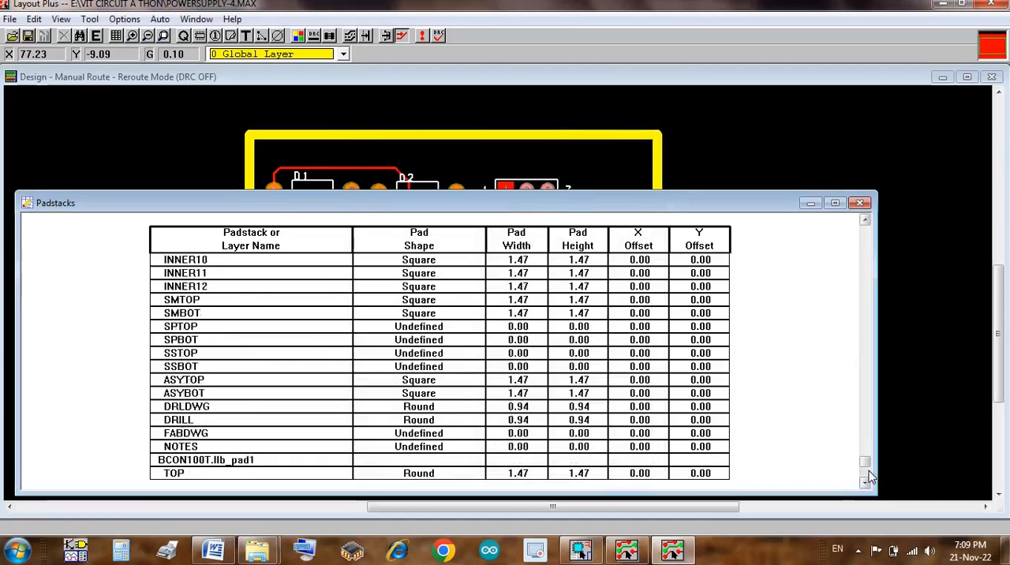
{"action": "left_click", "coordinate": [868, 477]}
{"action": "left_click", "coordinate": [867, 253]}
{"action": "double_click", "coordinate": [243, 317]}
{"action": "type", "text": "2.3"}
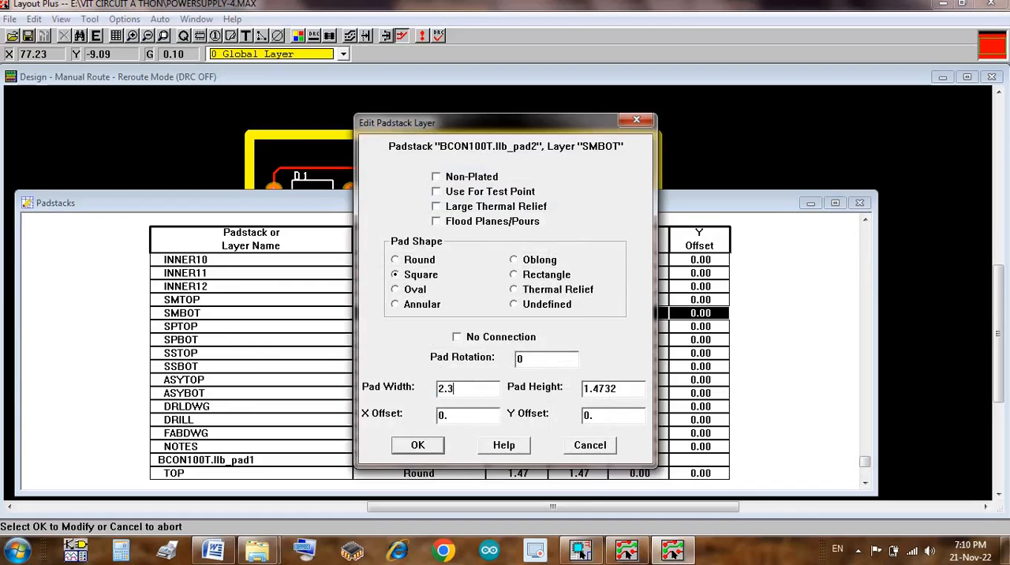
{"action": "key", "text": "Tab"}
{"action": "type", "text": "2.3"}
{"action": "key", "text": "Return"}
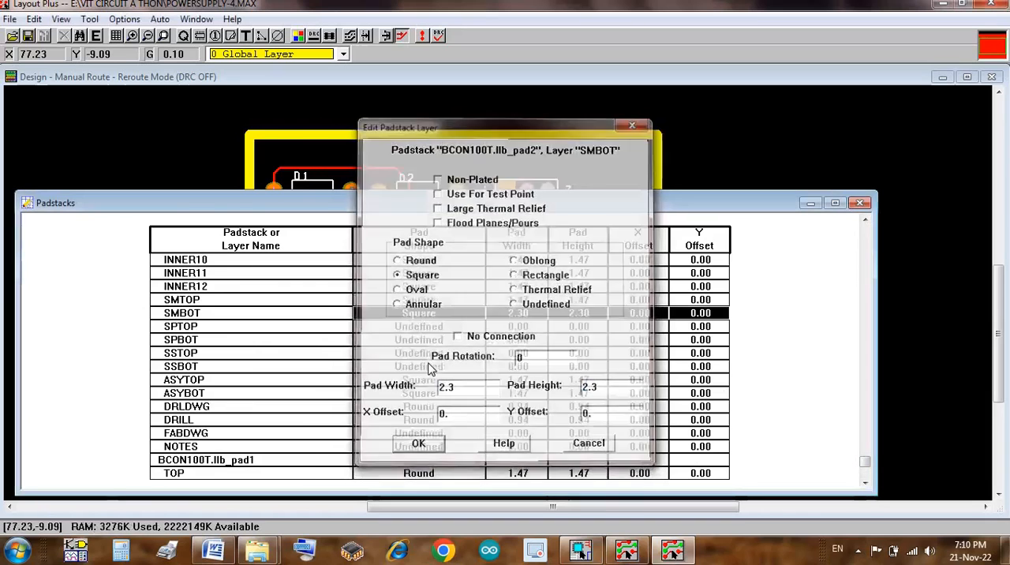
Step: Set the pad width and pad height of padstack BCON100T.llb_pad1 on the BOTTOM layer to 2
{"action": "left_click", "coordinate": [865, 477]}
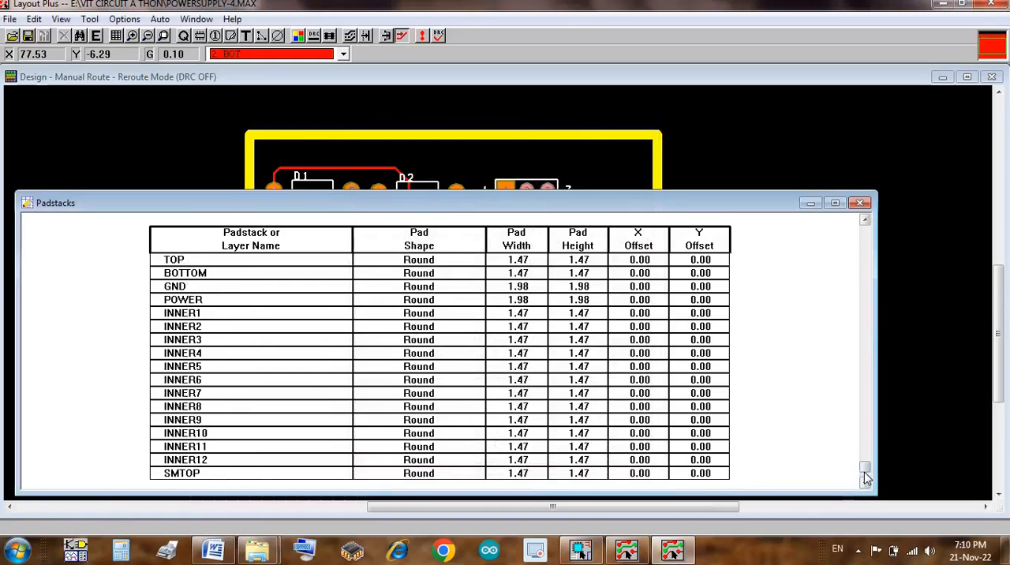
{"action": "double_click", "coordinate": [259, 275]}
{"action": "type", "text": "2"}
{"action": "key", "text": "Tab"}
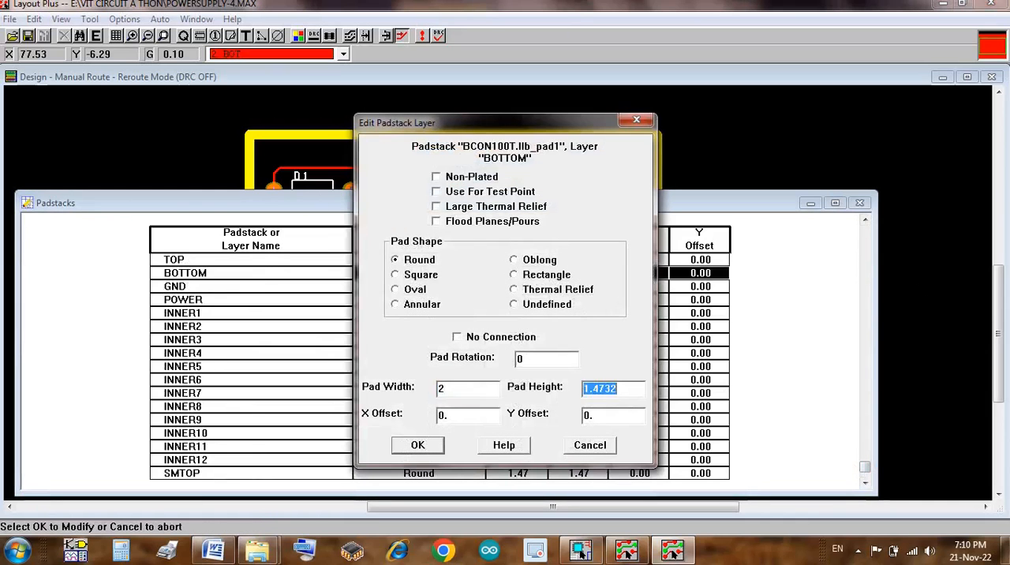
{"action": "type", "text": "2"}
{"action": "key", "text": "Return"}
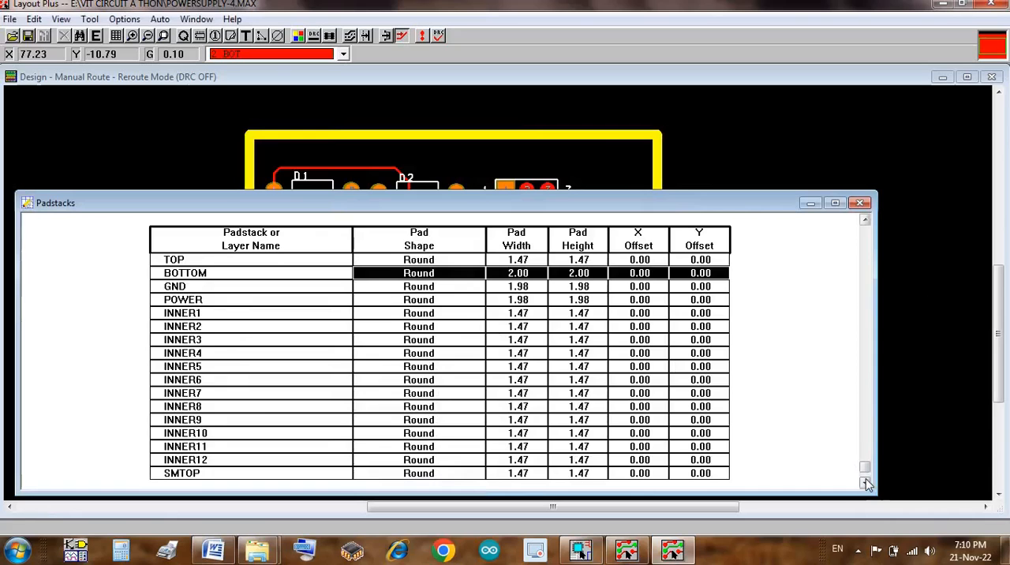
Step: Set the pad width and height of padstack BCON100T.llb_pad1 on the SMBOT layer to 2.3 and close the padstack table
{"action": "left_click", "coordinate": [866, 479]}
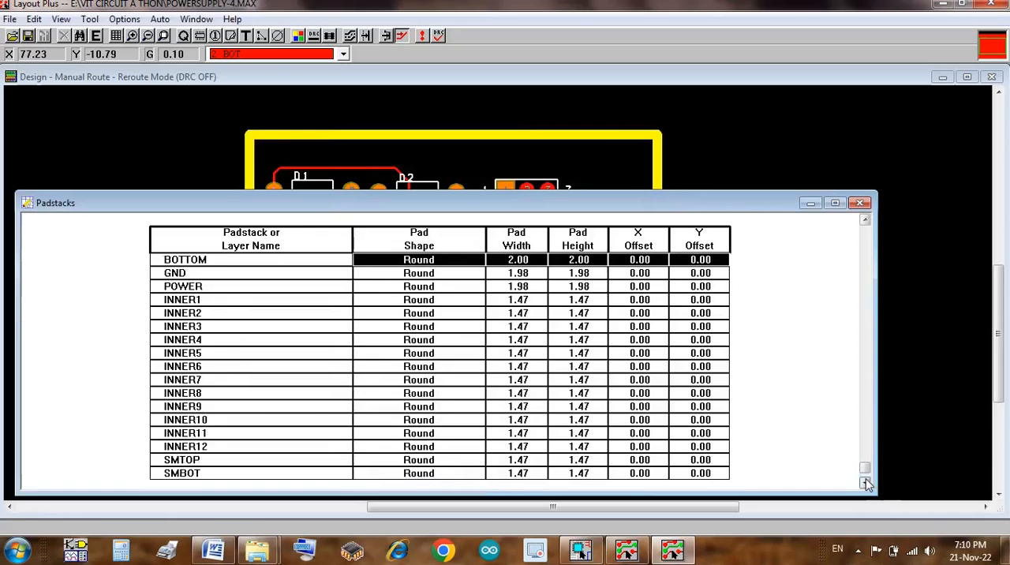
{"action": "left_click", "coordinate": [309, 474]}
{"action": "double_click", "coordinate": [310, 476]}
{"action": "type", "text": "2.3"}
{"action": "key", "text": "Tab"}
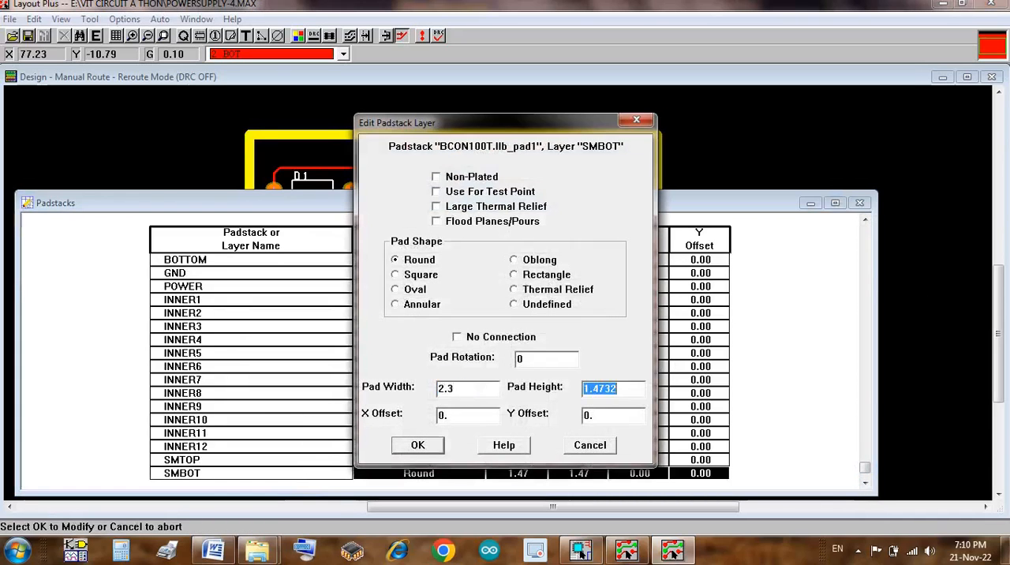
{"action": "type", "text": "2.3"}
{"action": "key", "text": "Return"}
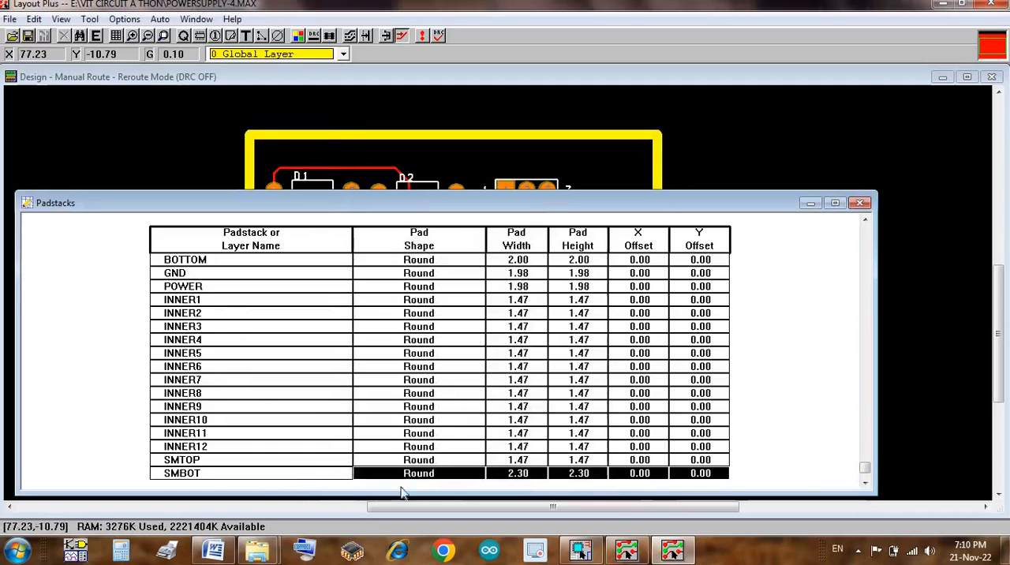
{"action": "left_click", "coordinate": [869, 485]}
{"action": "left_click", "coordinate": [870, 484]}
{"action": "left_click", "coordinate": [869, 485]}
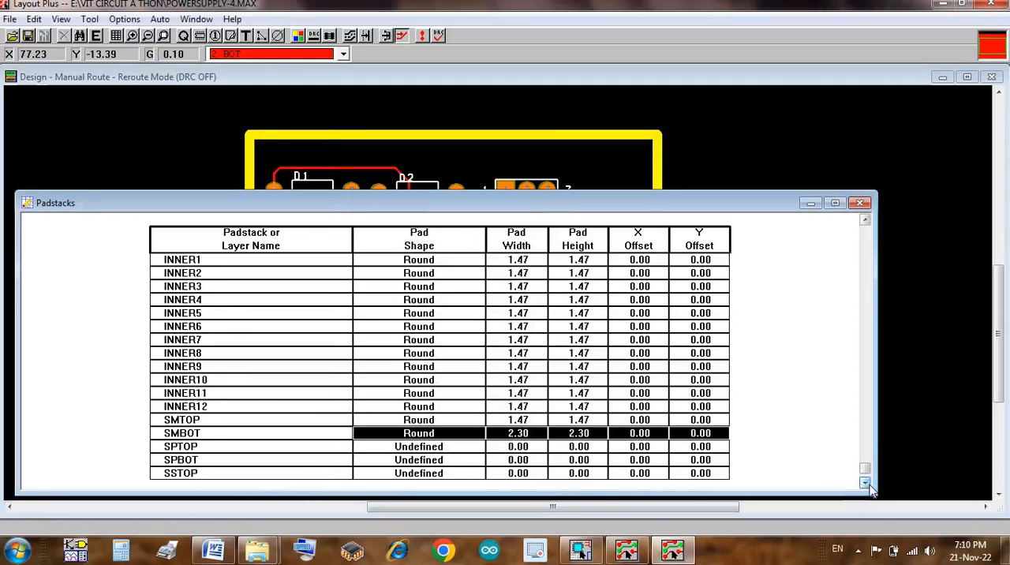
{"action": "left_click", "coordinate": [862, 204]}
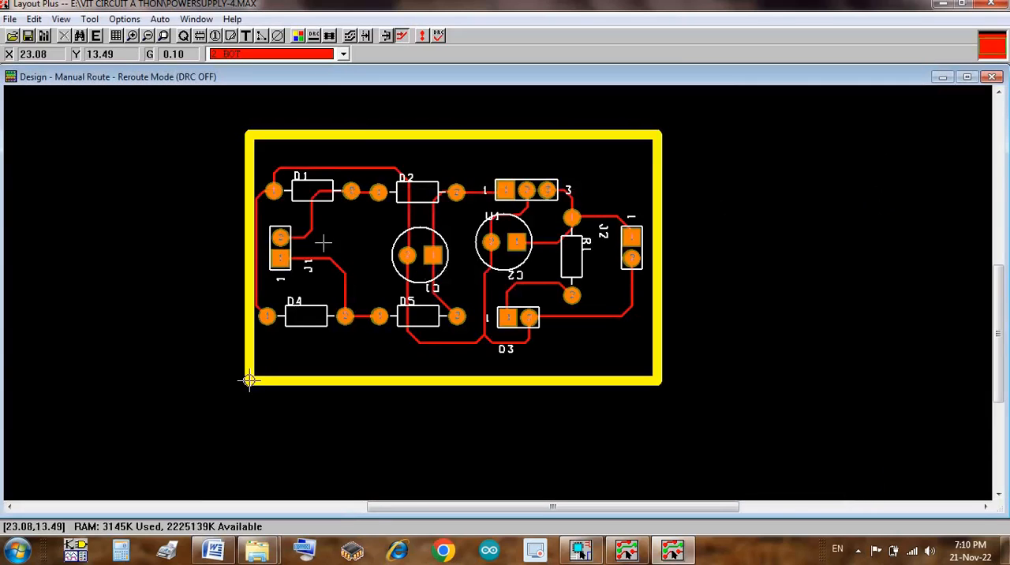
Step: Set the track width to 1 for the entire net joining D1 pin 1, D4 pin 1, C1 pin 2 and J2 pin 2
{"action": "key", "text": "i"}
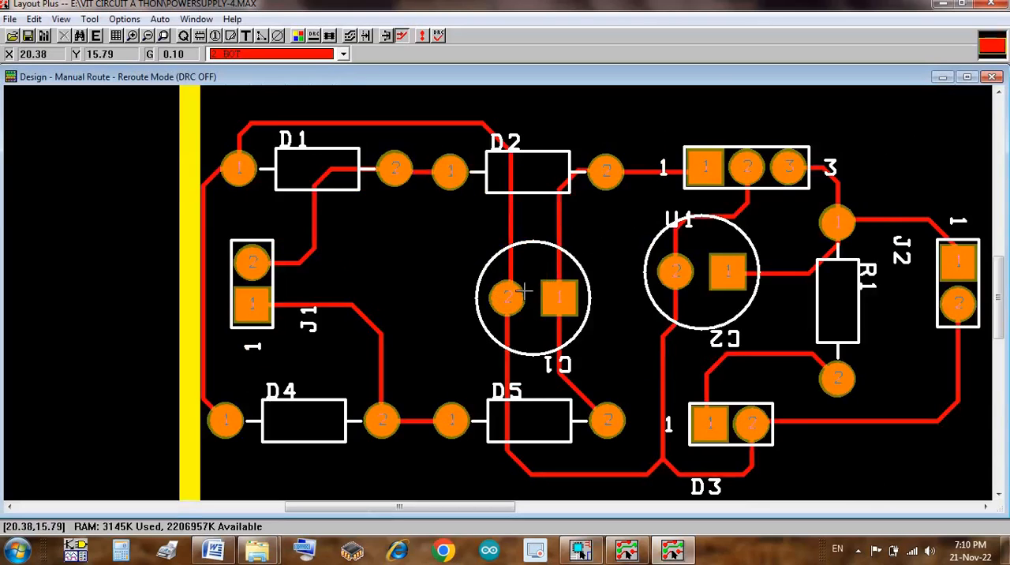
{"action": "key", "text": "i"}
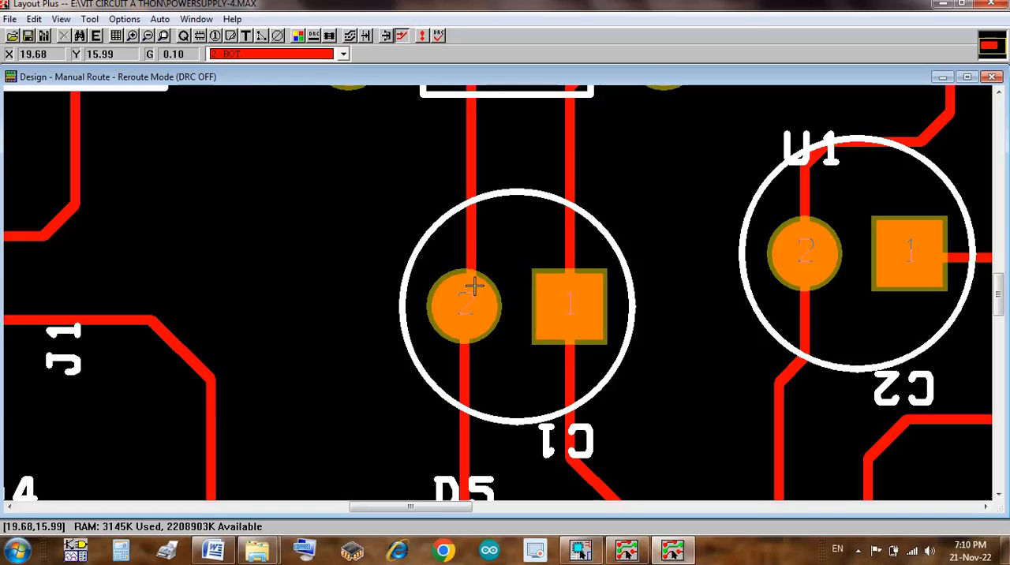
{"action": "key", "text": "o"}
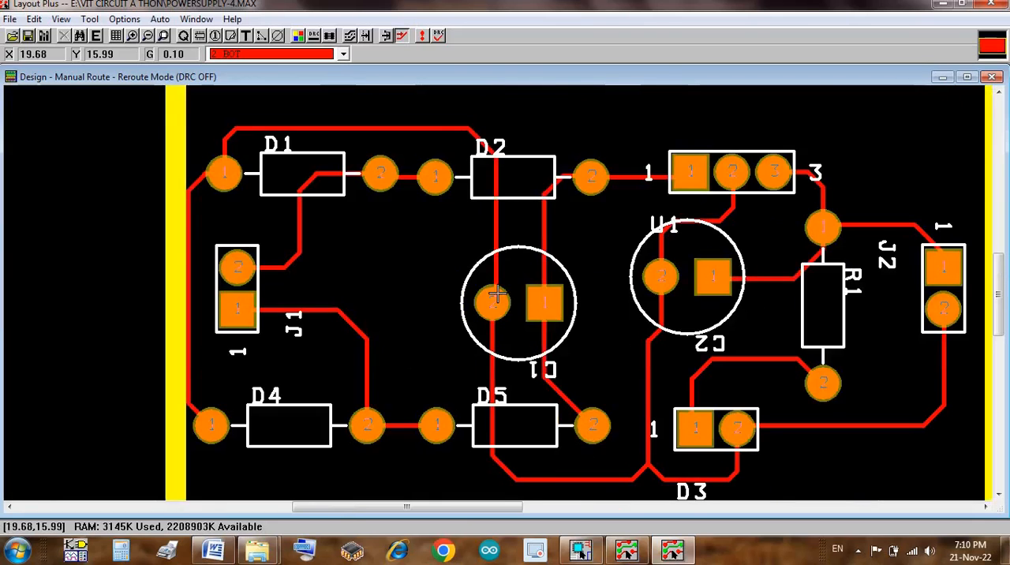
{"action": "key", "text": "o"}
{"action": "key", "text": "i"}
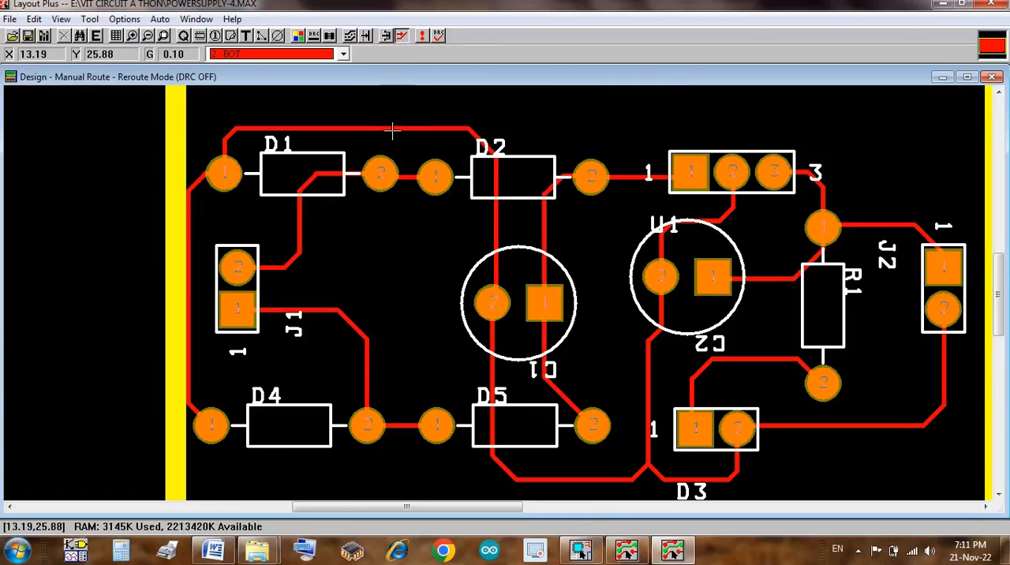
{"action": "key", "text": "w"}
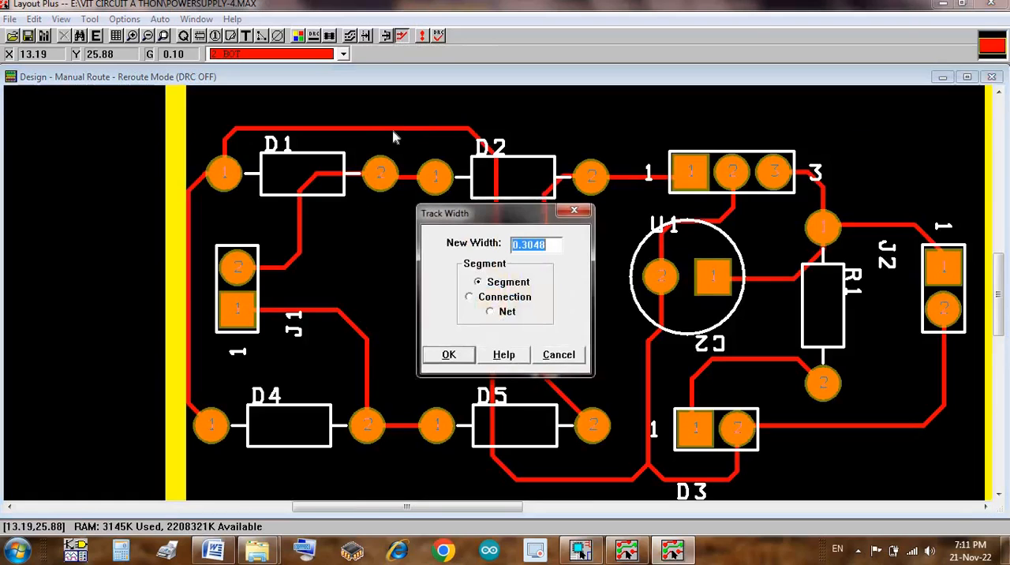
{"action": "left_click", "coordinate": [505, 313]}
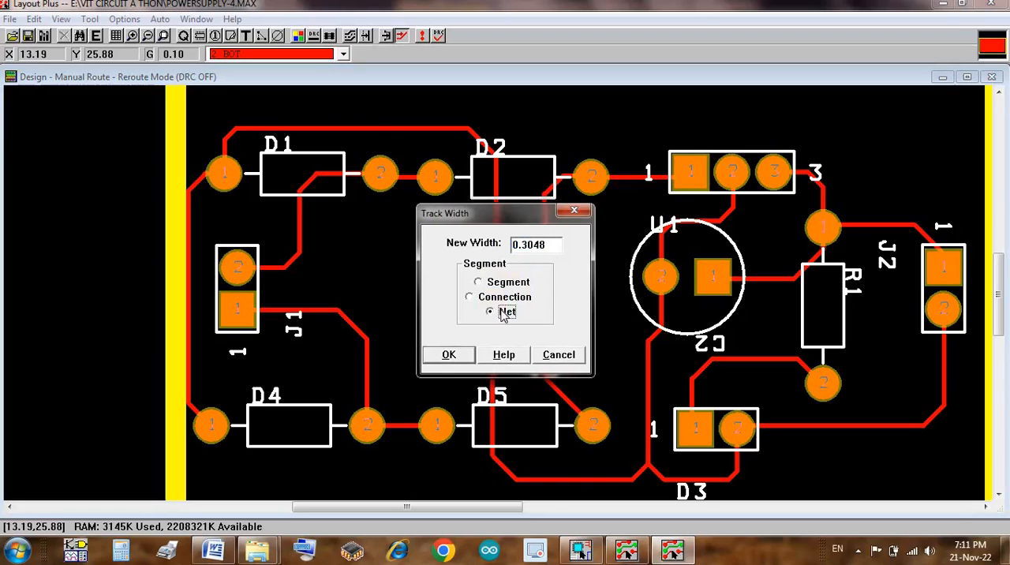
{"action": "left_click", "coordinate": [548, 244]}
{"action": "key", "text": "BackSpace"}
{"action": "key", "text": "BackSpace"}
{"action": "key", "text": "BackSpace"}
{"action": "key", "text": "BackSpace"}
{"action": "key", "text": "BackSpace"}
{"action": "key", "text": "BackSpace"}
{"action": "left_click_drag", "start_coordinate": [454, 218], "coordinate": [416, 379]}
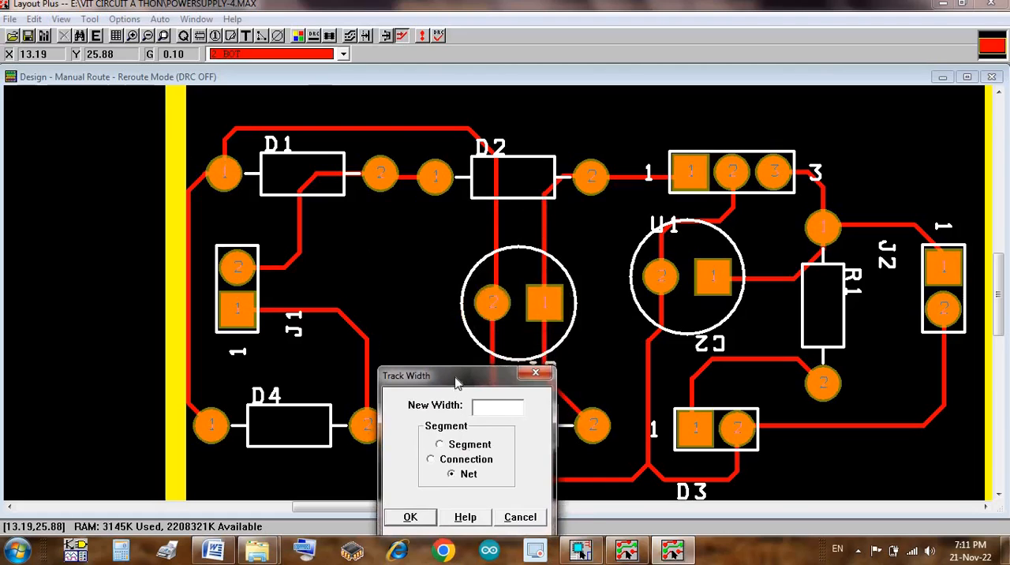
{"action": "mouse_move", "coordinate": [457, 383]}
{"action": "left_mouse_down"}
{"action": "mouse_move", "coordinate": [411, 337]}
{"action": "mouse_move", "coordinate": [346, 329]}
{"action": "left_mouse_up"}
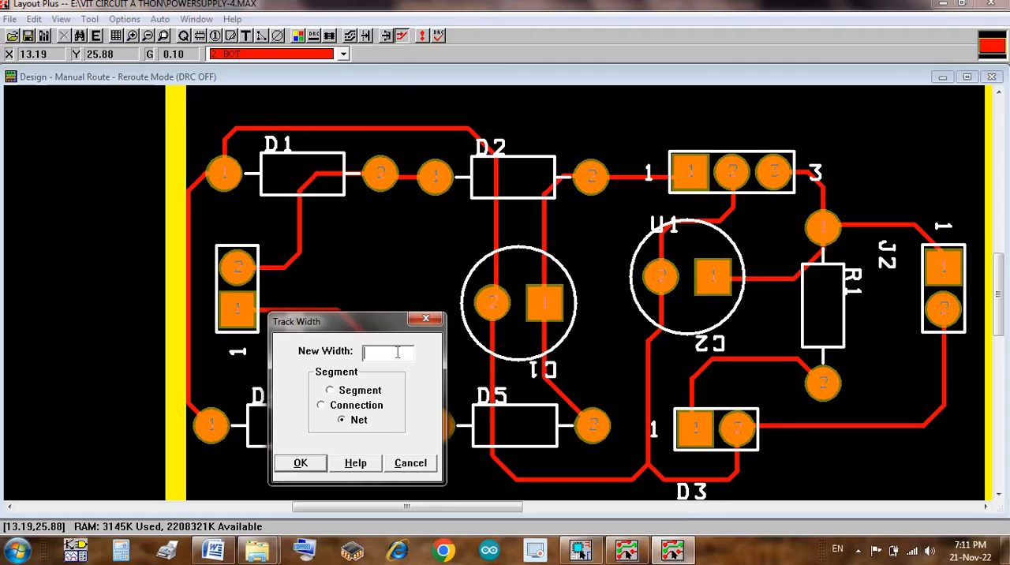
{"action": "type", "text": "1"}
{"action": "key", "text": "Return"}
{"action": "key", "text": "Return"}
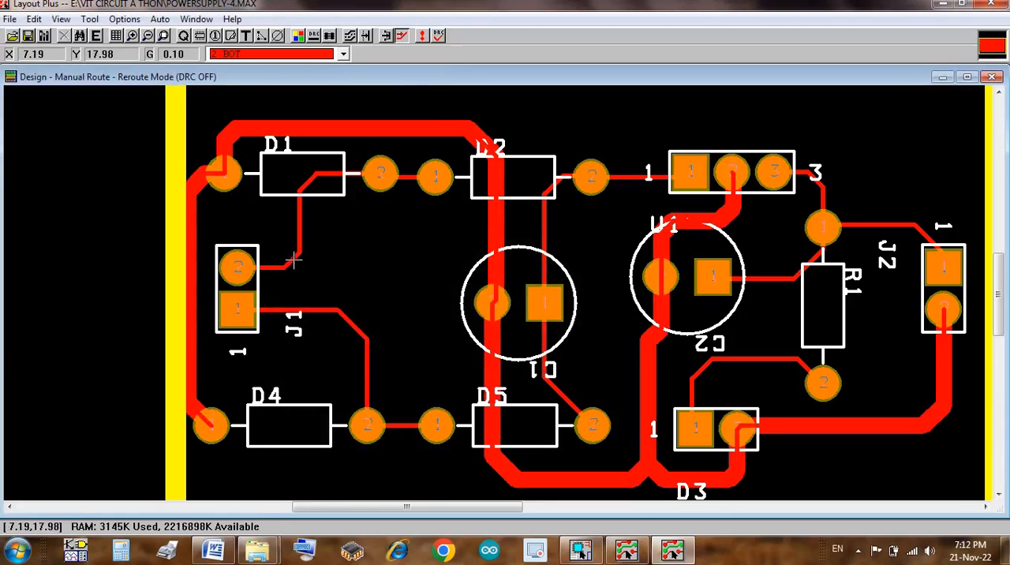
Step: Set the track width to 1 for the net from J1 pin 2 to D1 and D2 and the net from J1 pin 1 to D4 and D5
{"action": "key", "text": "w"}
{"action": "key", "text": "Return"}
{"action": "key", "text": "Return"}
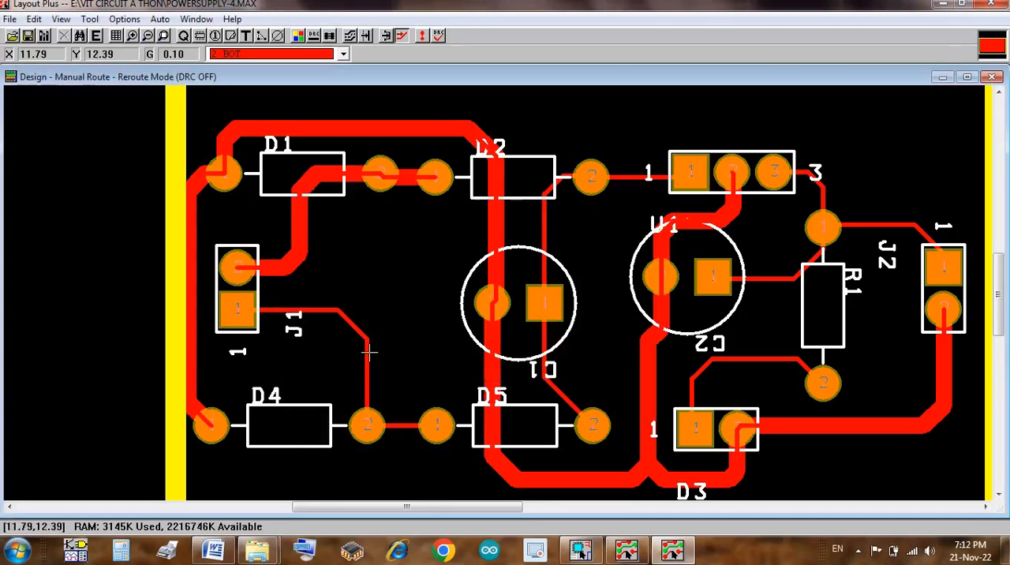
{"action": "key", "text": "w"}
{"action": "key", "text": "Return"}
Step: Set the track width to 1 for the net through C1 pin 1 and the net joining C2 pin 1, R1 pin 1 and J2 pin 1
{"action": "key", "text": "Return"}
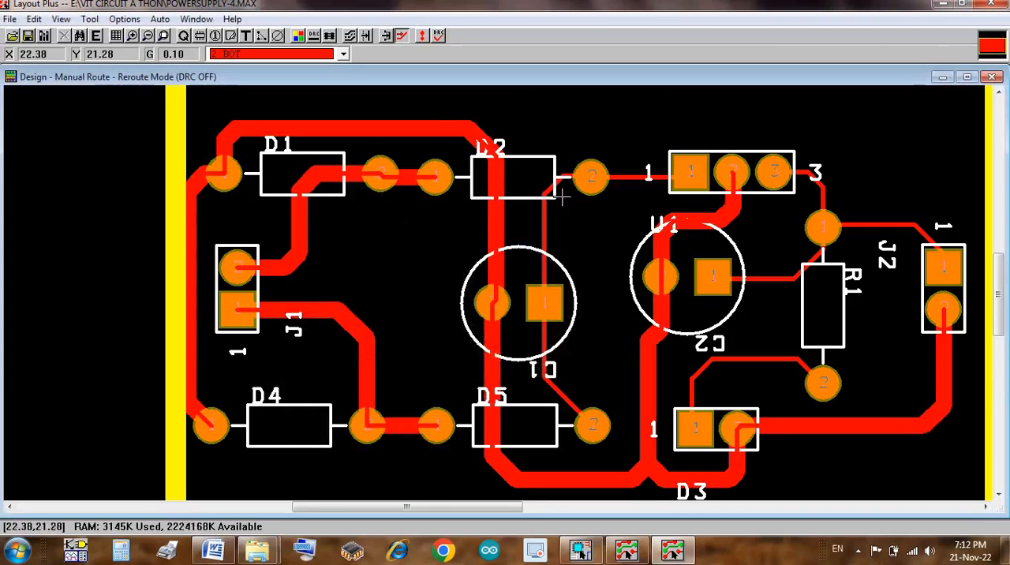
{"action": "key", "text": "w"}
{"action": "key", "text": "Return"}
{"action": "key", "text": "Return"}
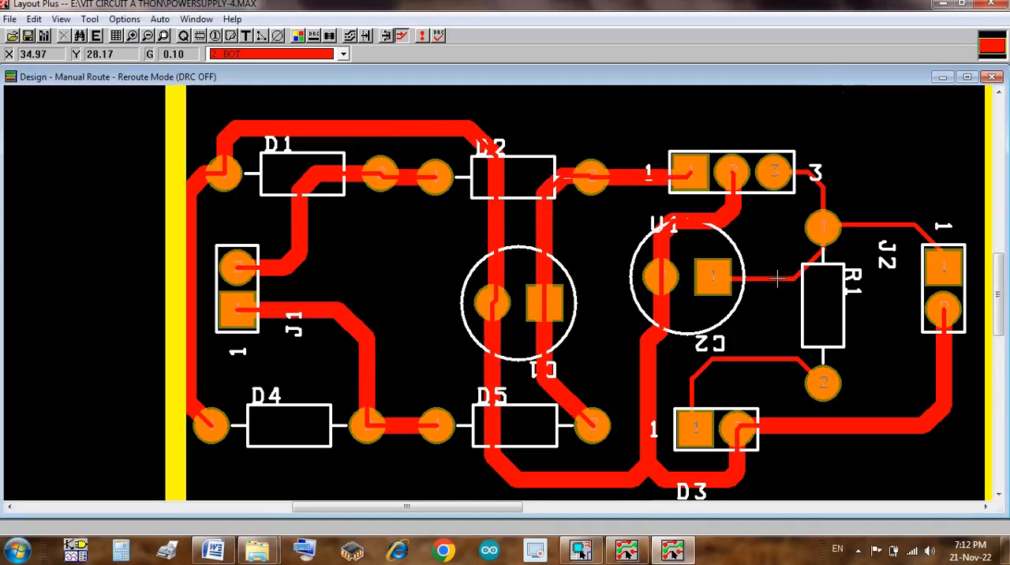
{"action": "key", "text": "w"}
Step: Set the track width to 1 for the net between D3 pin 1 and R1 pin 2, and refresh the whole design
{"action": "key", "text": "Return"}
{"action": "key", "text": "Return"}
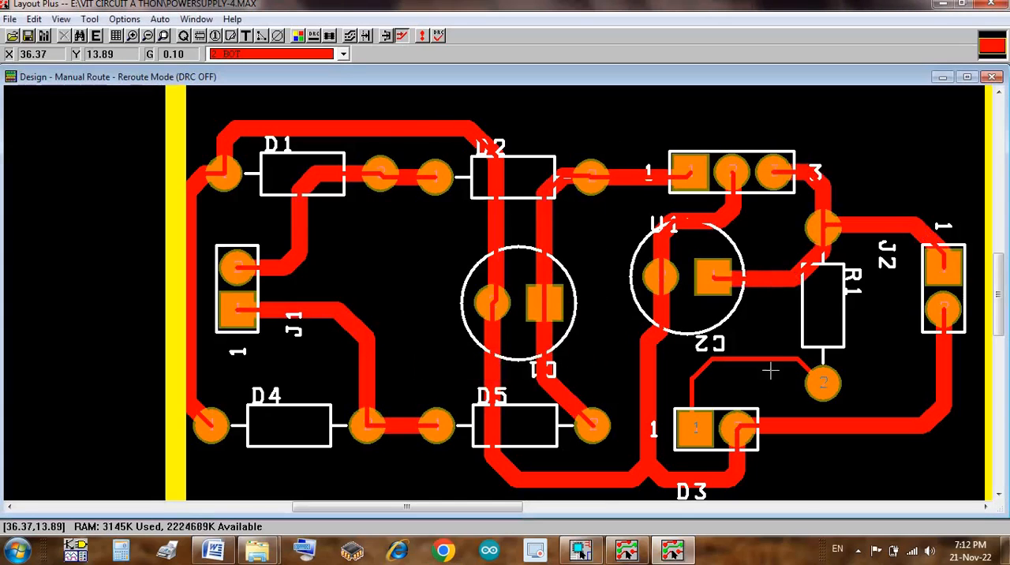
{"action": "key", "text": "w"}
{"action": "key", "text": "Return"}
{"action": "key", "text": "Return"}
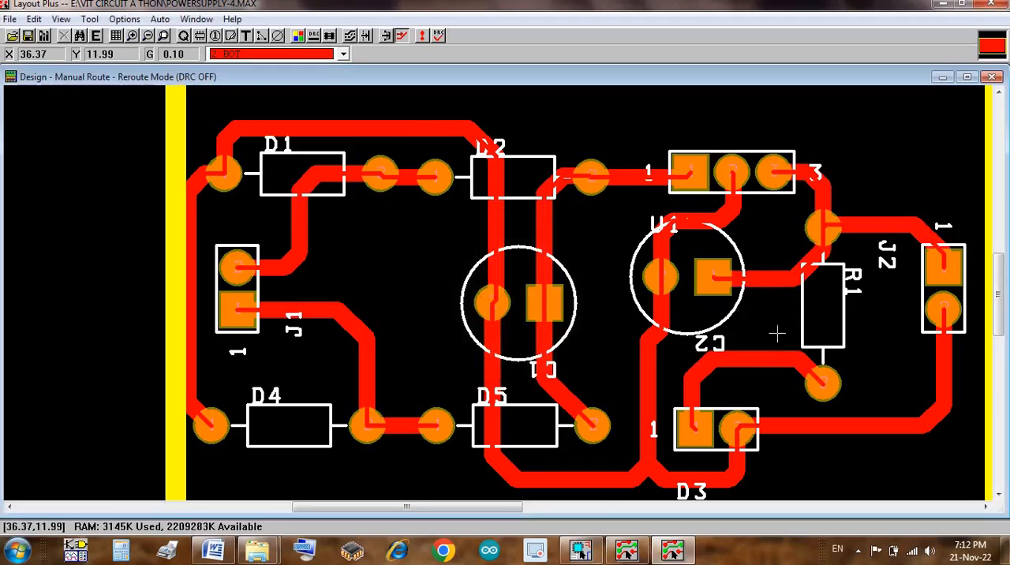
{"action": "left_click", "coordinate": [423, 35]}
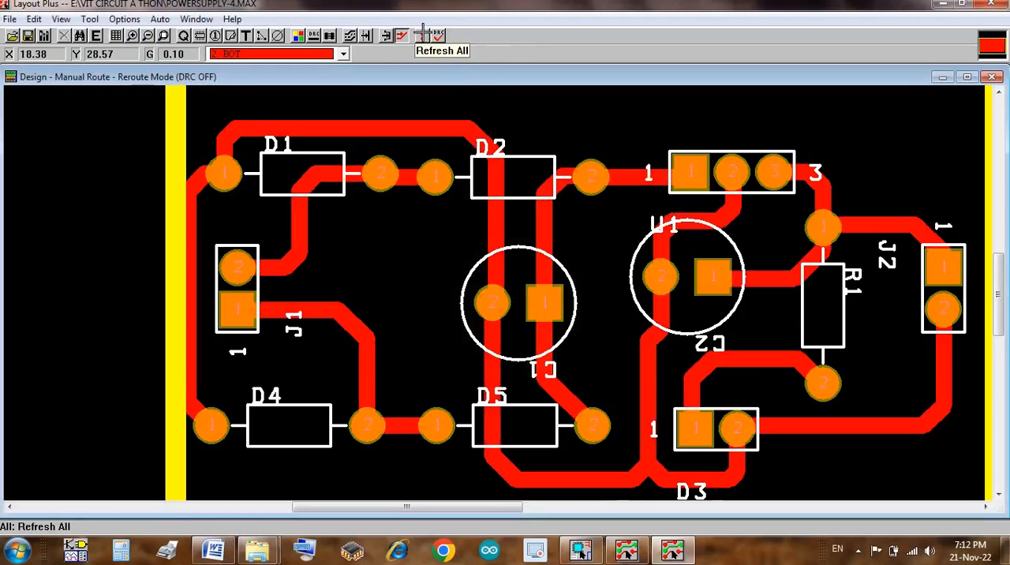
Step: Shift the track between D1 pin 1 and D4 pin 1 inward, away from the board outline, and refresh the whole design
{"action": "left_click", "coordinate": [191, 353]}
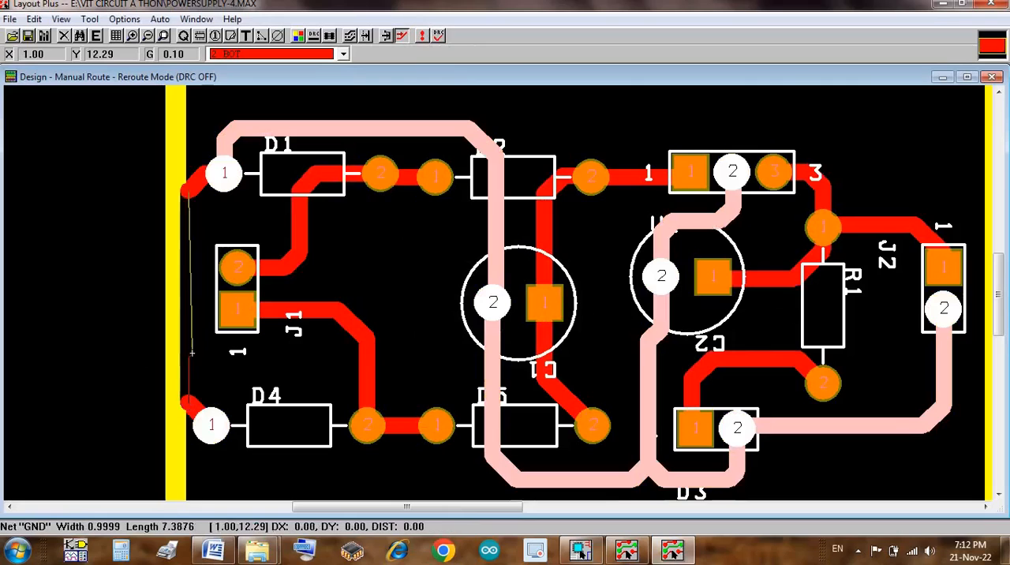
{"action": "left_click", "coordinate": [193, 407]}
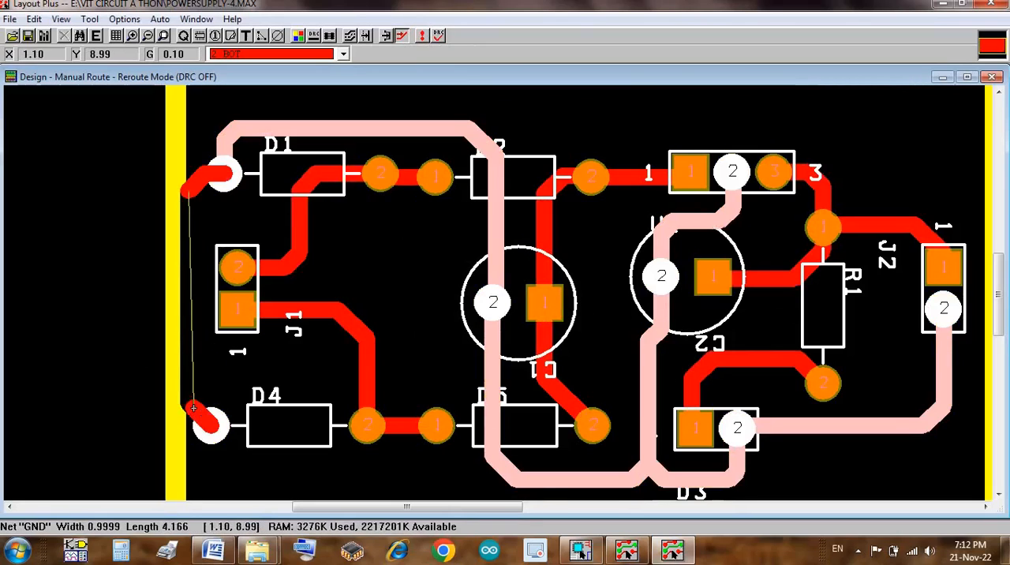
{"action": "left_click", "coordinate": [211, 173]}
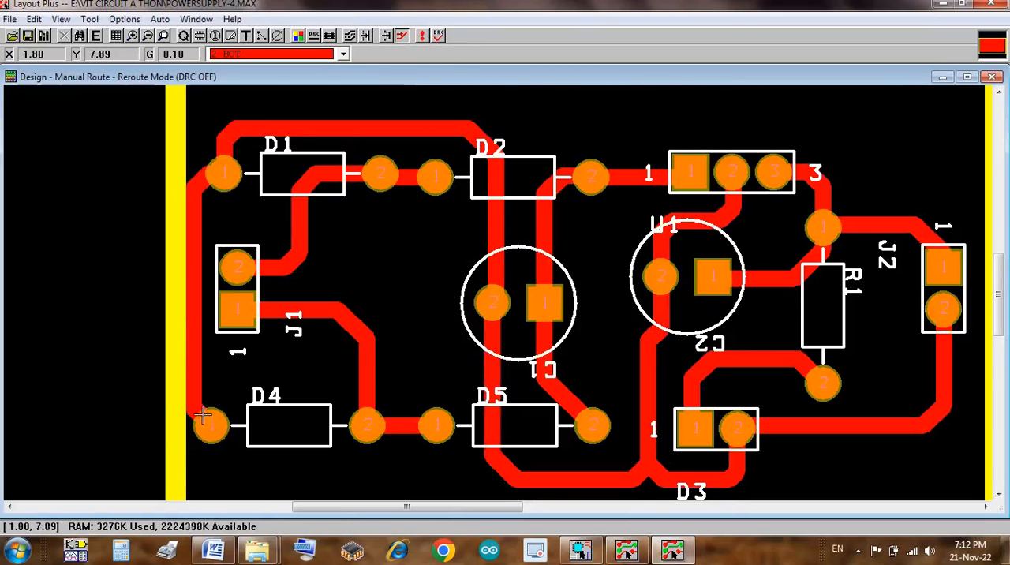
{"action": "left_click", "coordinate": [204, 392]}
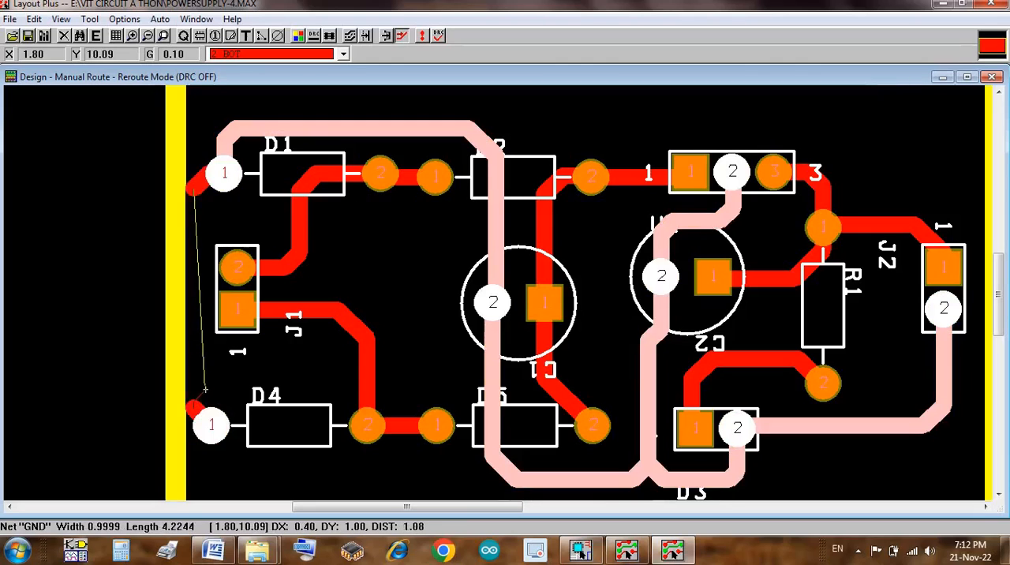
{"action": "left_click", "coordinate": [203, 390]}
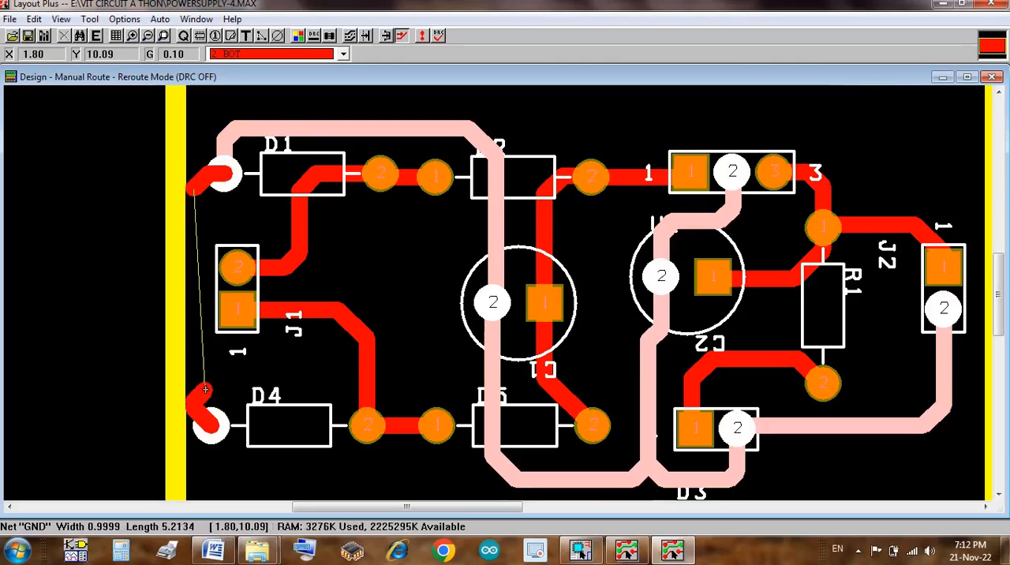
{"action": "left_click", "coordinate": [216, 171]}
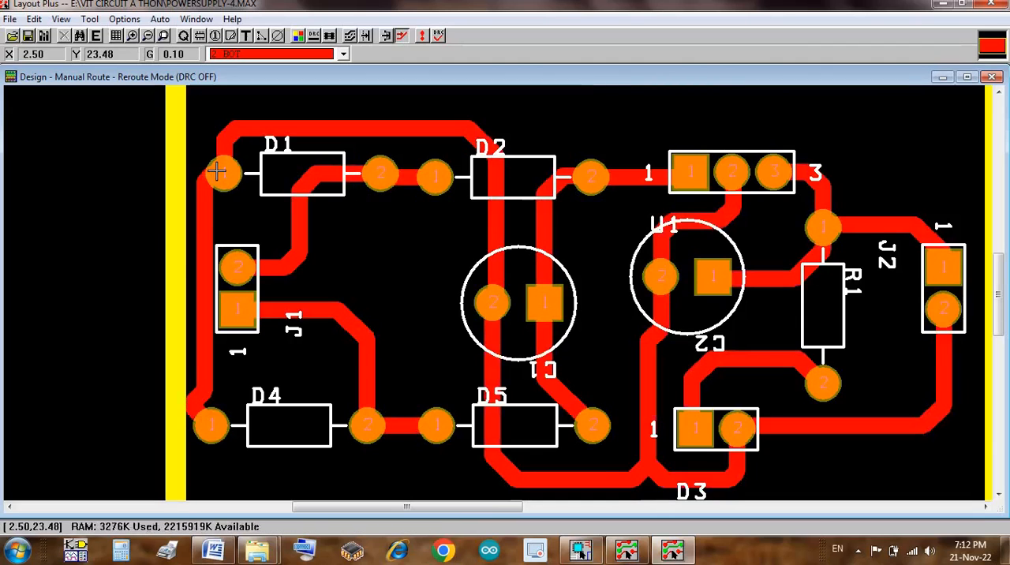
{"action": "left_click", "coordinate": [423, 36]}
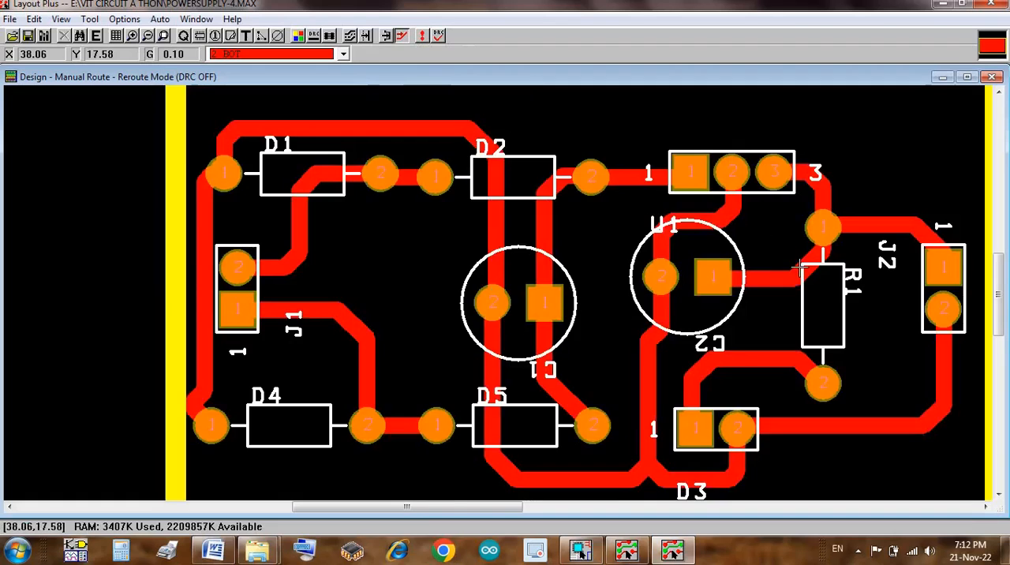
Step: Add the free text "DC POWER SUPPLY V1.0" on the BOTTOM layer and place it just above the board's lower edge
{"action": "key", "text": "o"}
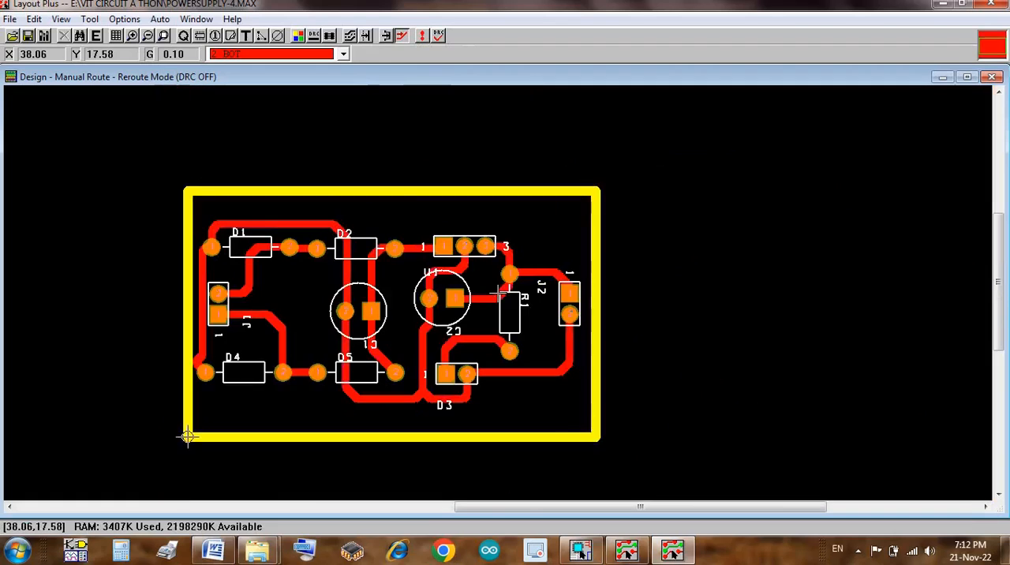
{"action": "left_click", "coordinate": [247, 36]}
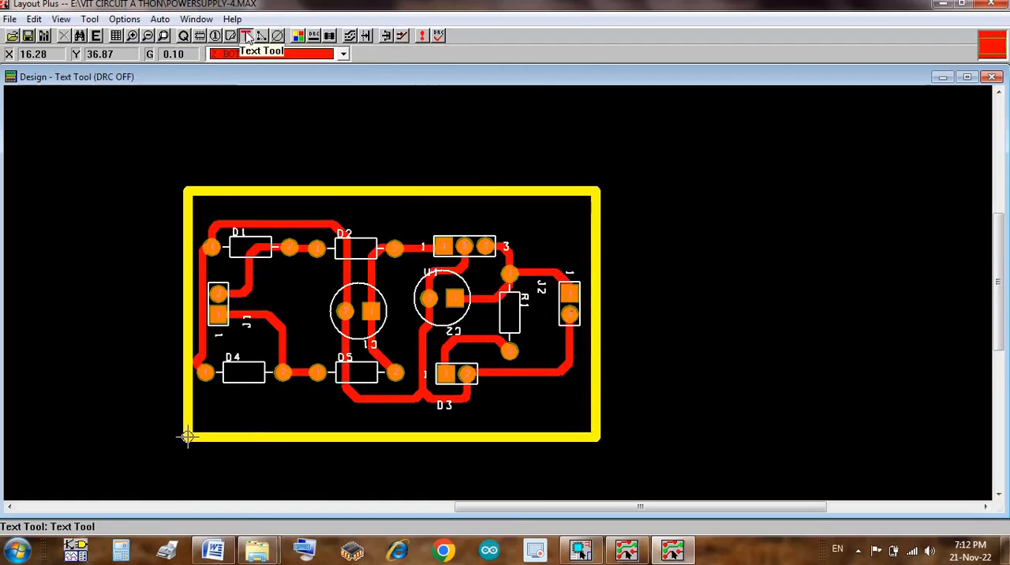
{"action": "right_click", "coordinate": [266, 416]}
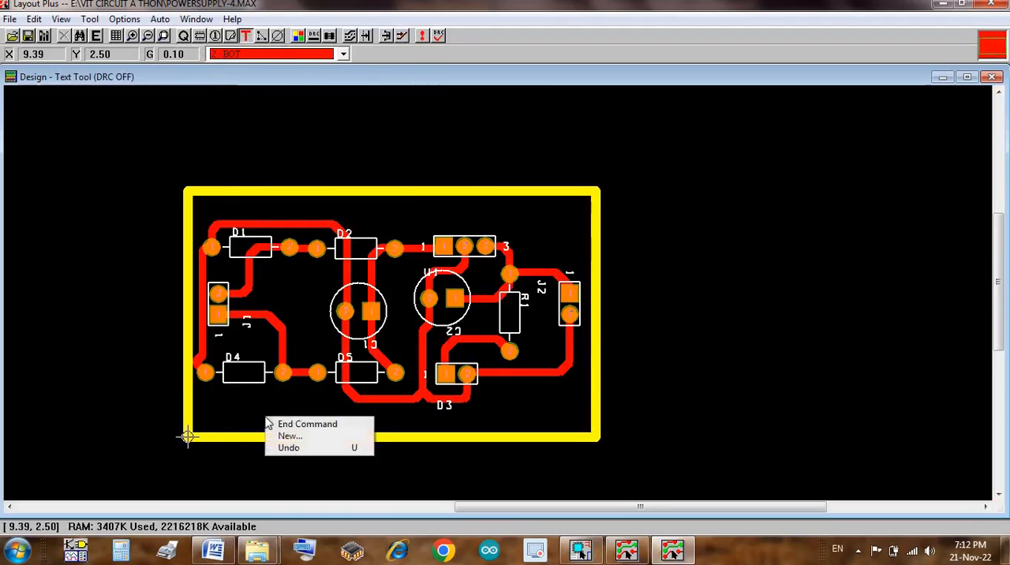
{"action": "left_click", "coordinate": [293, 439]}
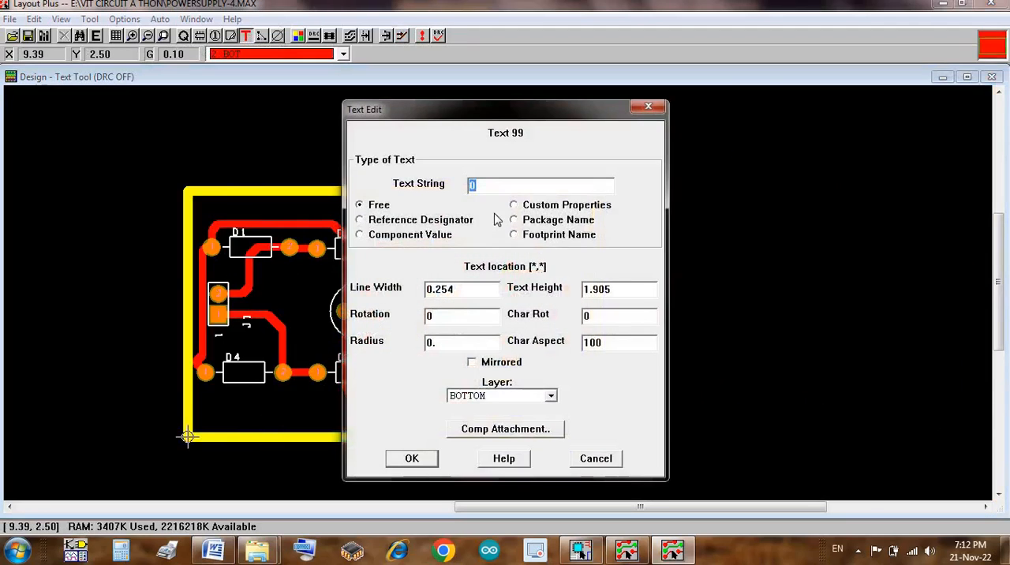
{"action": "key", "text": "BackSpace"}
{"action": "type", "text": "dc"}
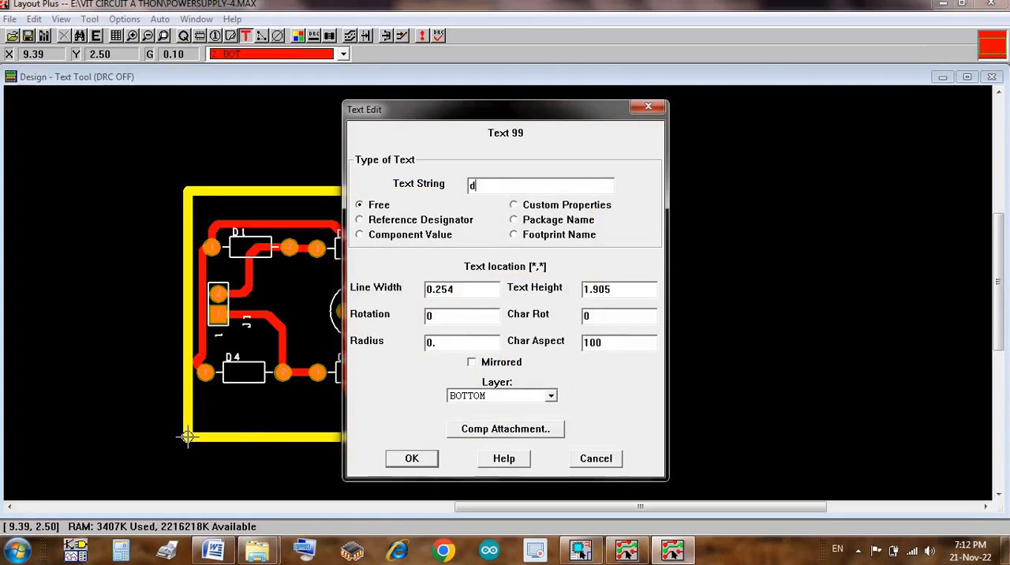
{"action": "key", "text": "BackSpace"}
{"action": "key", "text": "BackSpace"}
{"action": "key", "text": "BackSpace"}
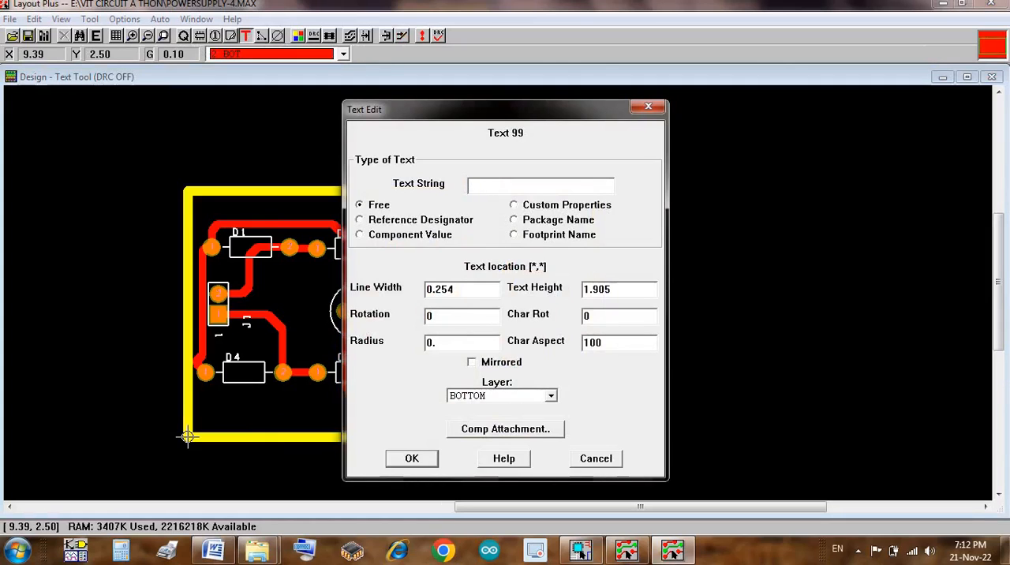
{"action": "type", "text": "DC POWER SUPPLY"}
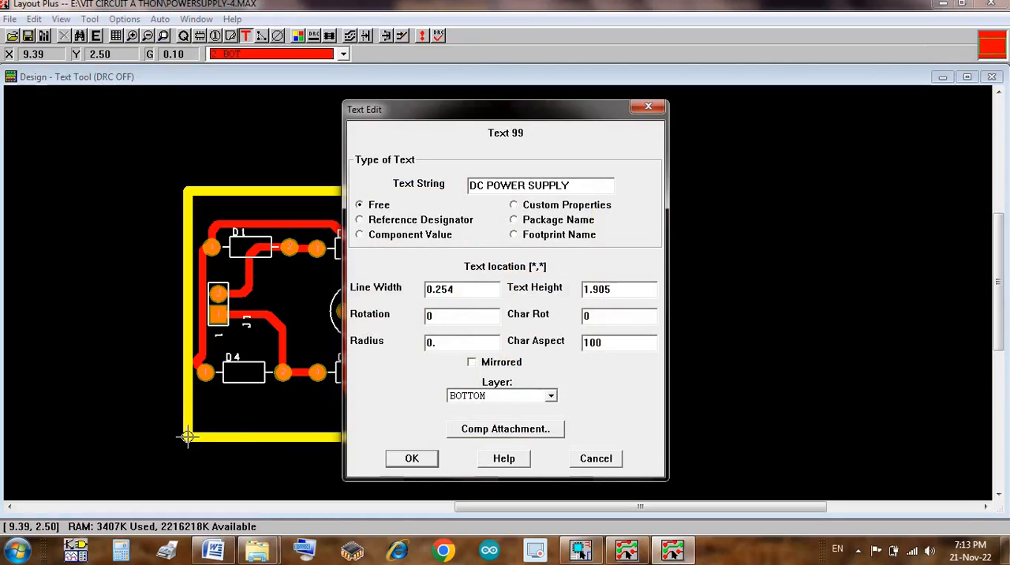
{"action": "type", "text": " V1.0"}
{"action": "left_click", "coordinate": [412, 459]}
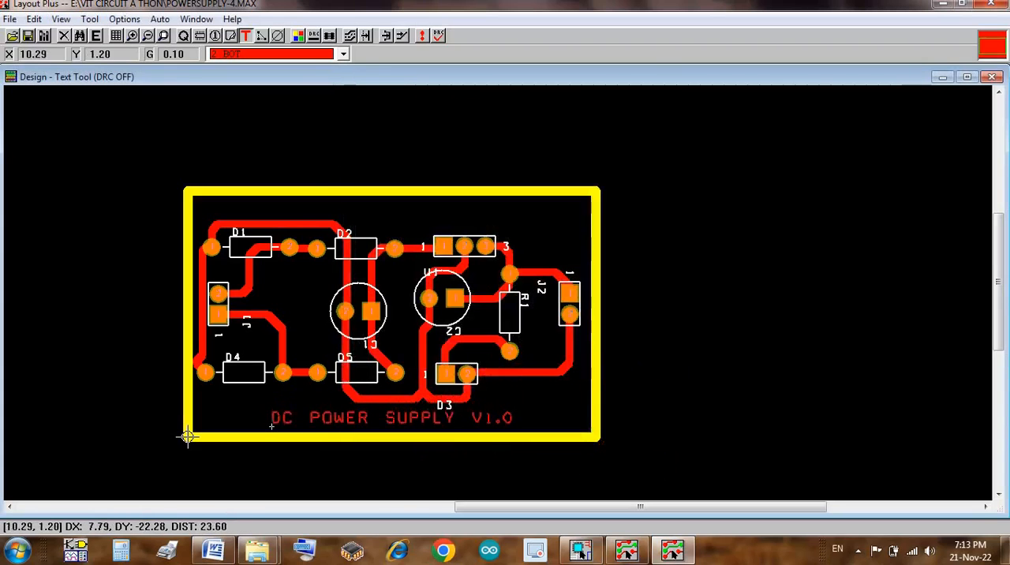
{"action": "left_click", "coordinate": [271, 427]}
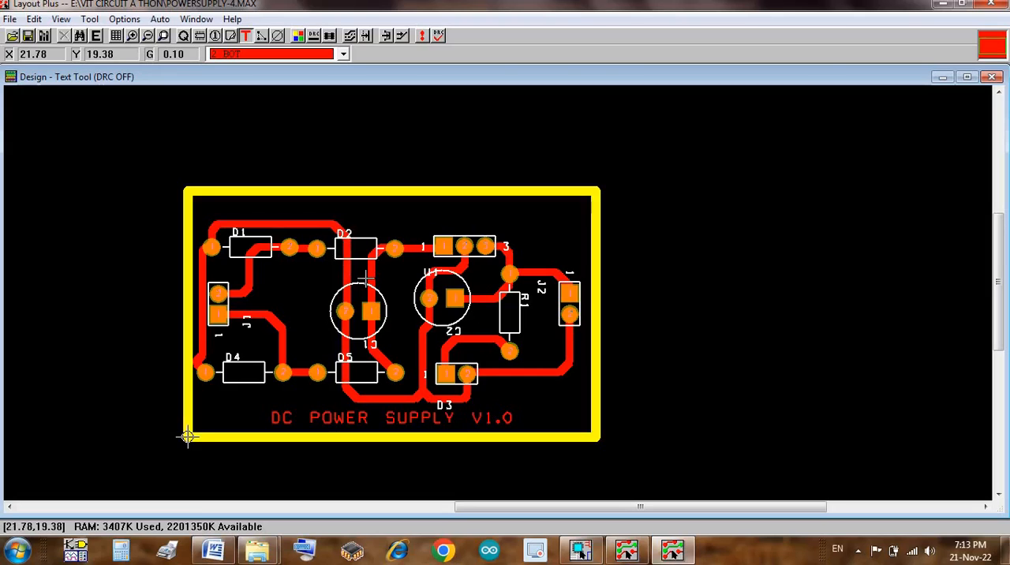
Step: Make the Default SSTOP layer invisible in the color settings, refresh the whole design and close the color settings
{"action": "left_click", "coordinate": [298, 38]}
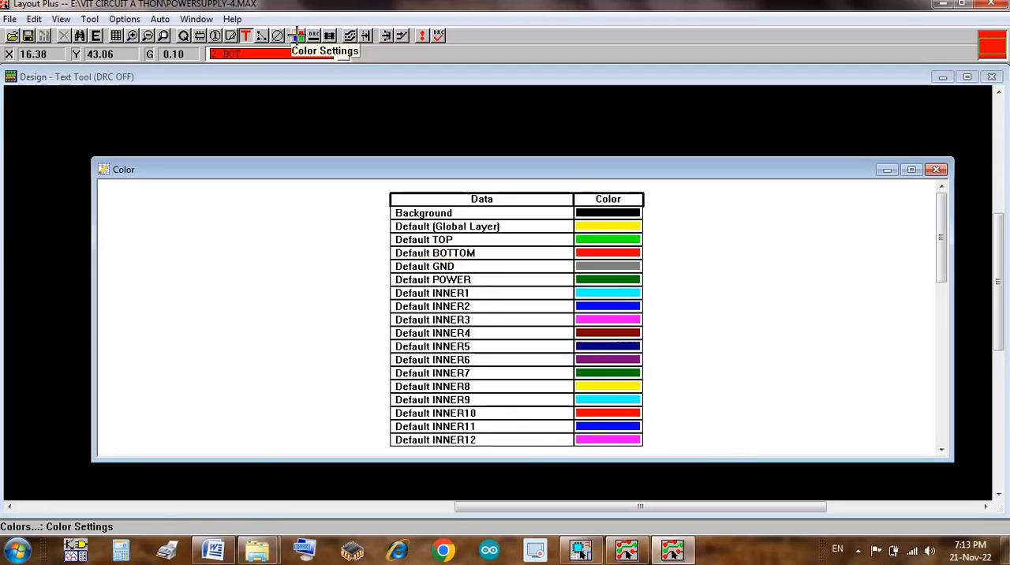
{"action": "left_click", "coordinate": [944, 419]}
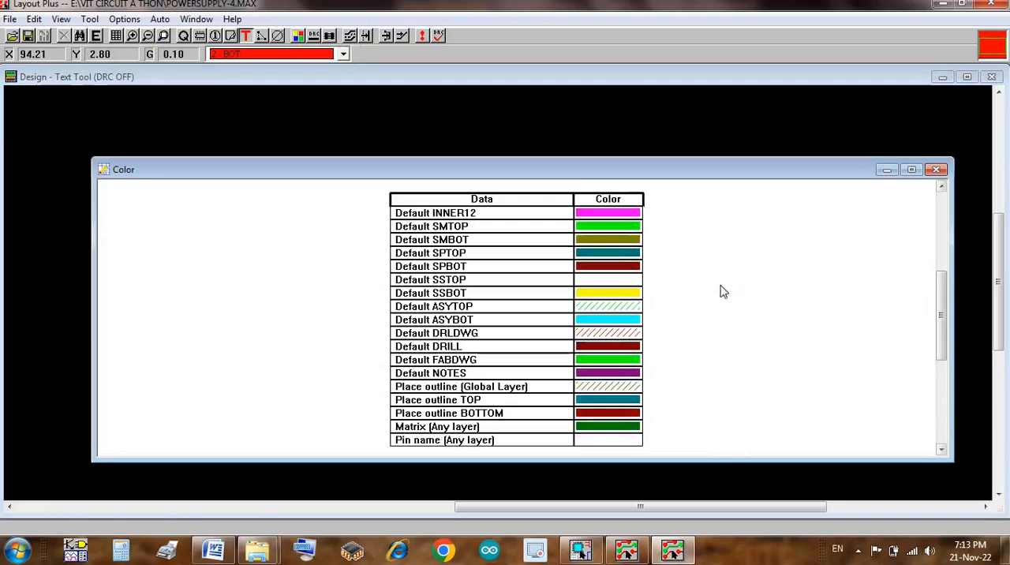
{"action": "left_click", "coordinate": [630, 282]}
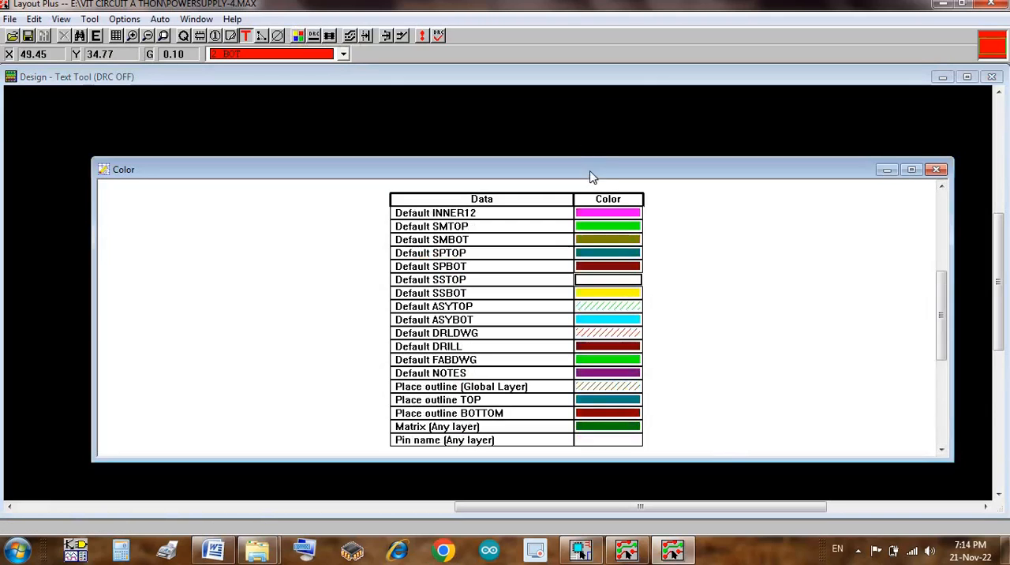
{"action": "left_click_drag", "start_coordinate": [592, 174], "coordinate": [568, 347]}
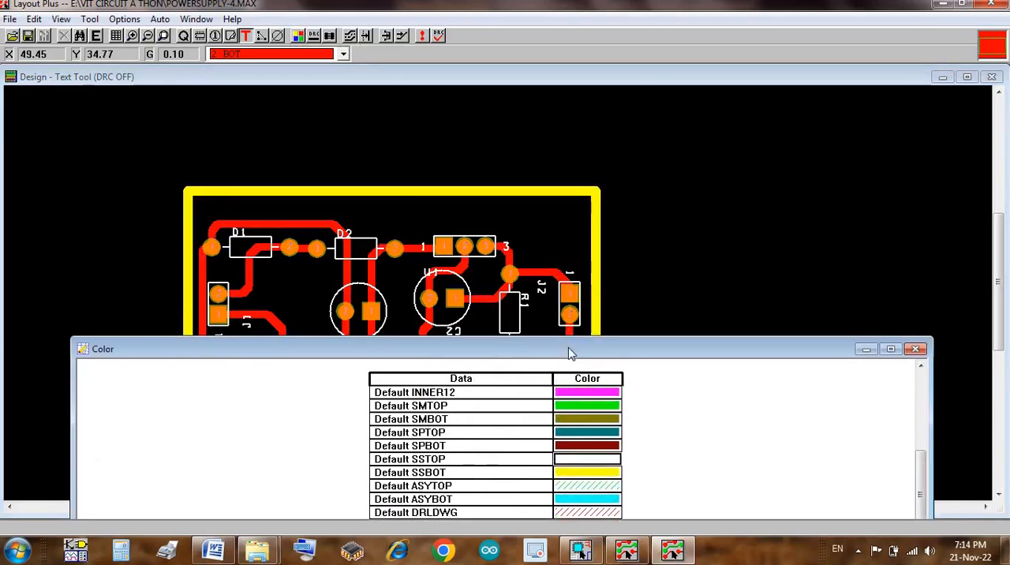
{"action": "key", "text": "minus"}
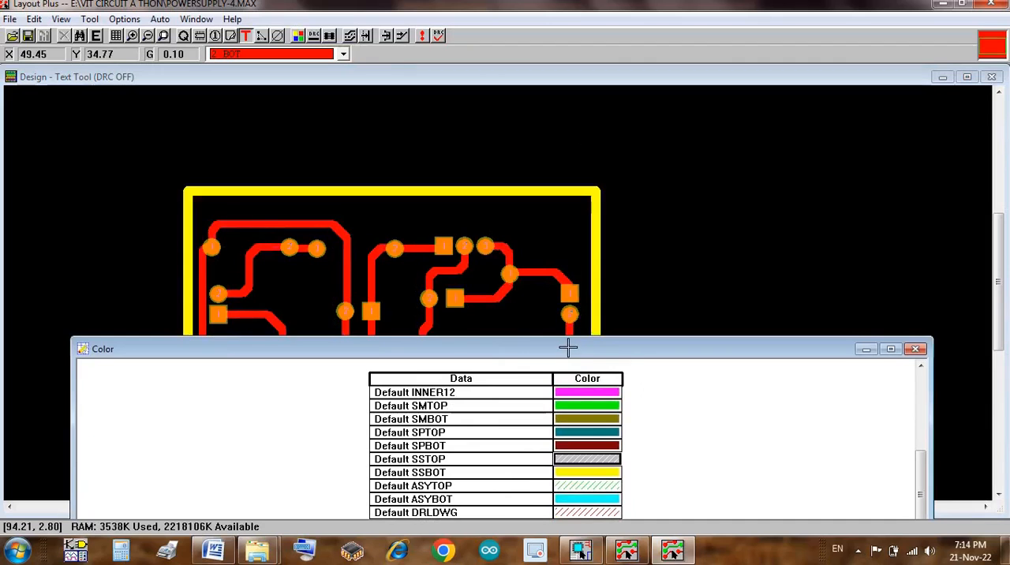
{"action": "left_click_drag", "start_coordinate": [568, 356], "coordinate": [532, 469]}
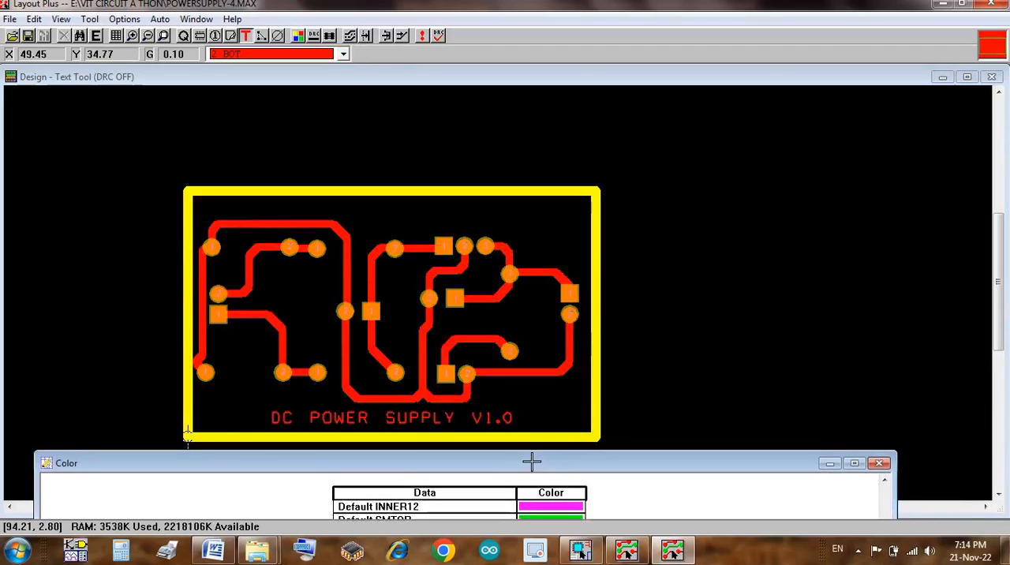
{"action": "left_click", "coordinate": [421, 36]}
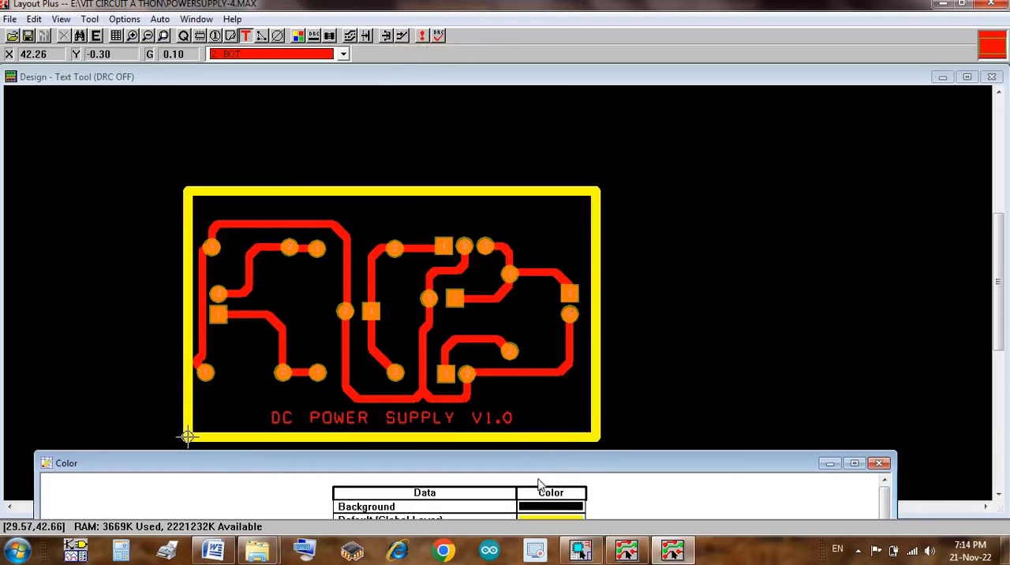
{"action": "left_click", "coordinate": [879, 463]}
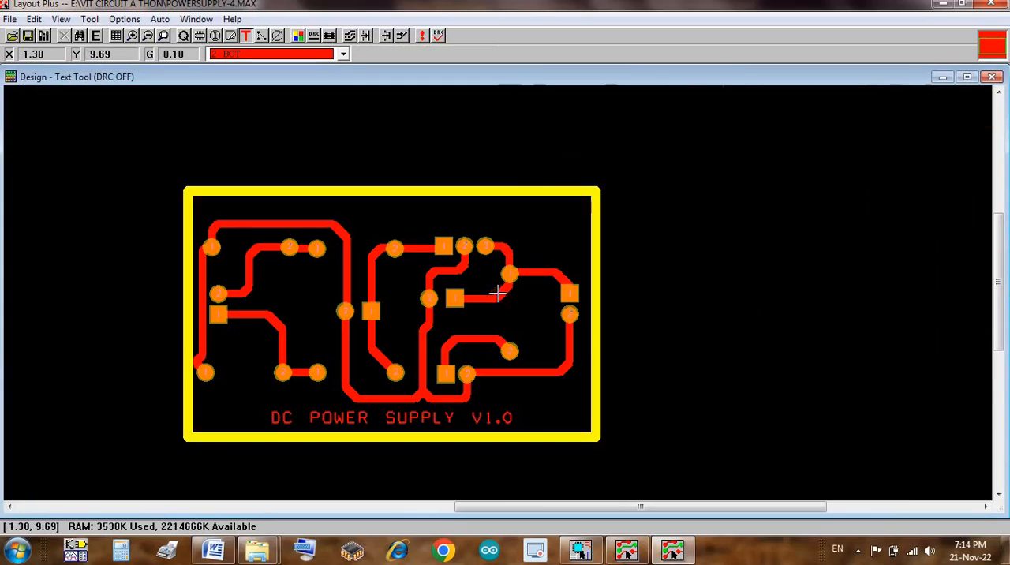
Step: Remove the kinked track between D1 pin 1 and D4 pin 1 and reroute that connection just inside the board outline
{"action": "key", "text": "i"}
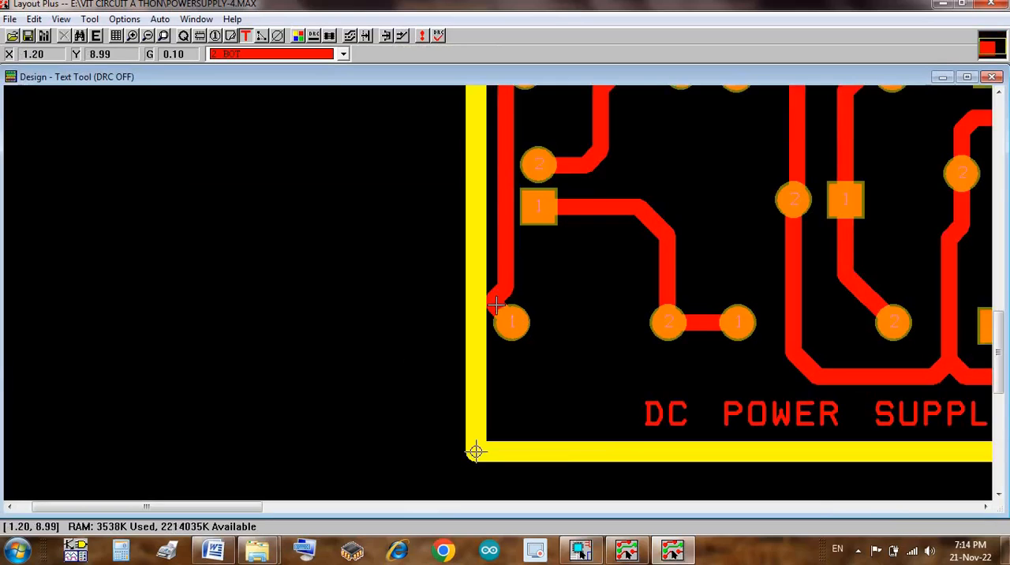
{"action": "left_click", "coordinate": [402, 36]}
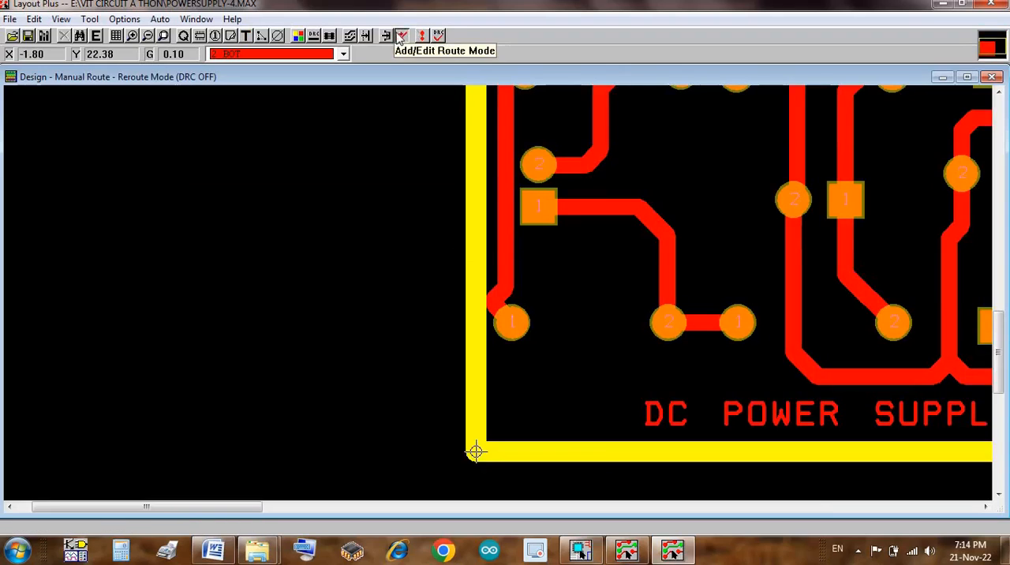
{"action": "left_click", "coordinate": [495, 305]}
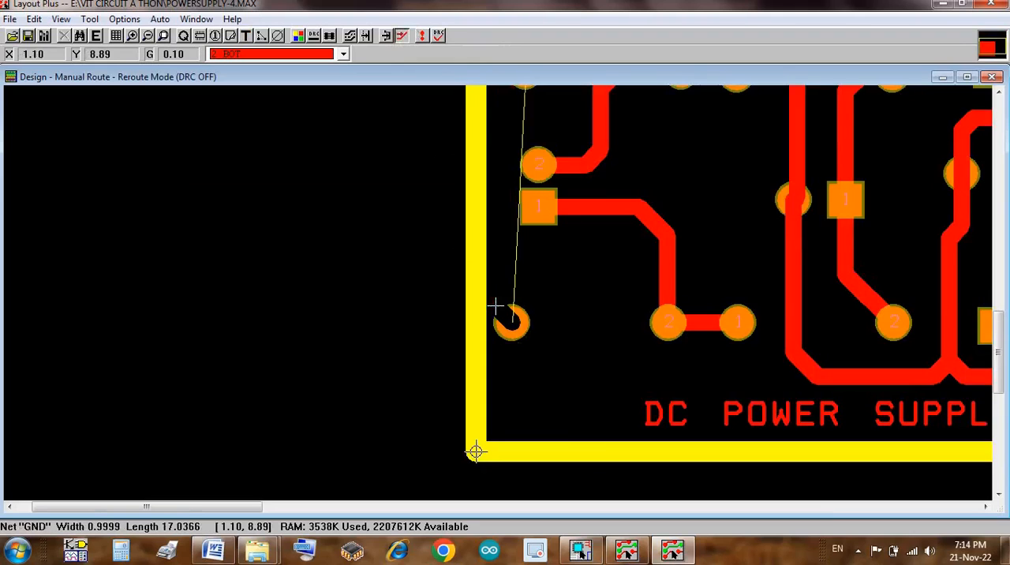
{"action": "key", "text": "o"}
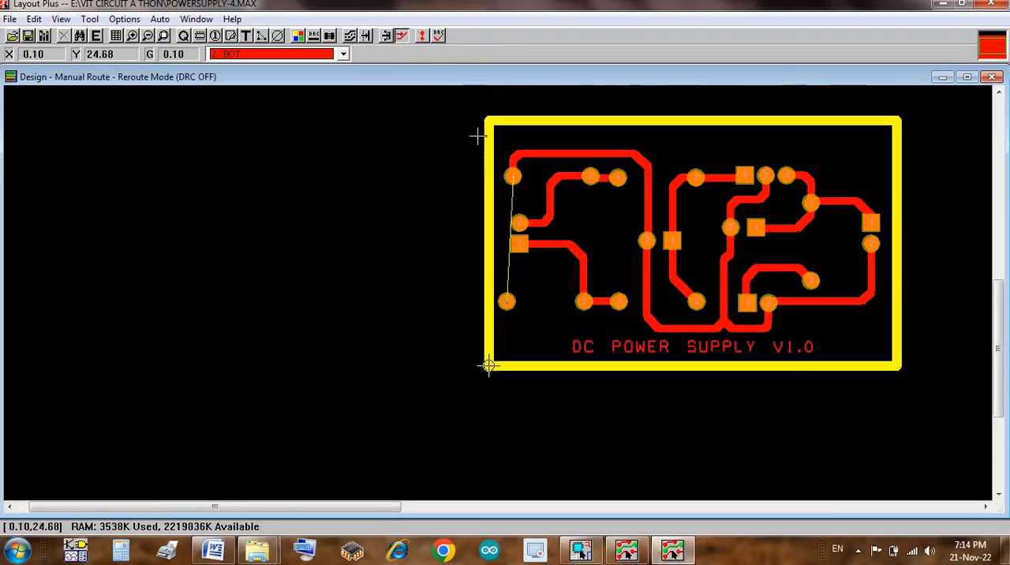
{"action": "left_click", "coordinate": [509, 195]}
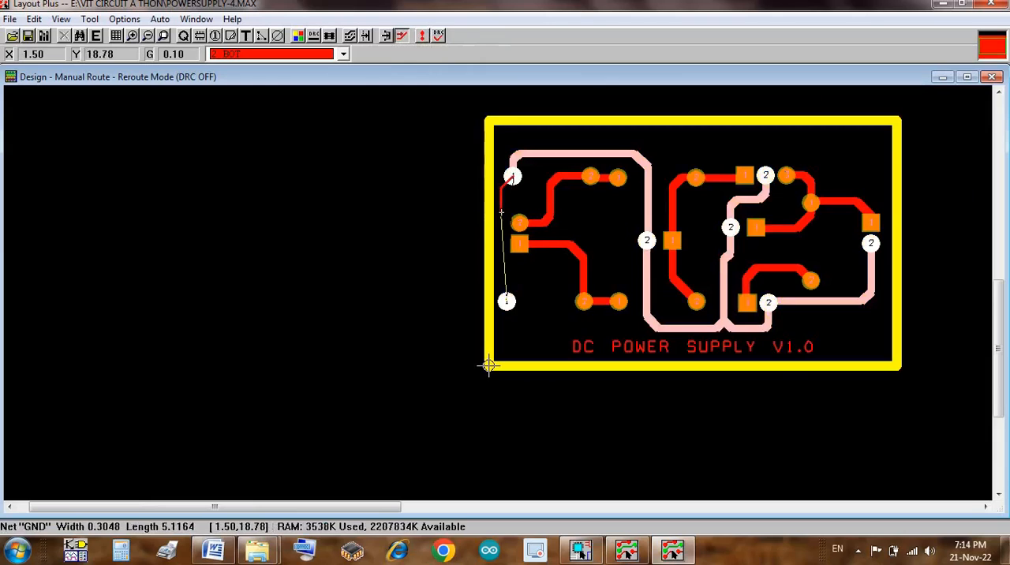
{"action": "left_click", "coordinate": [507, 287]}
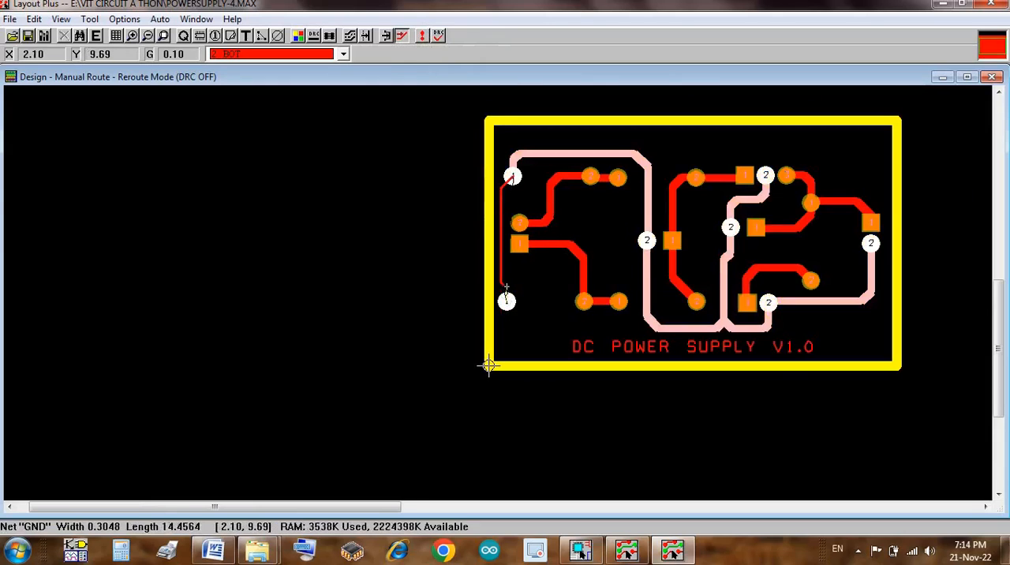
{"action": "left_click", "coordinate": [507, 299]}
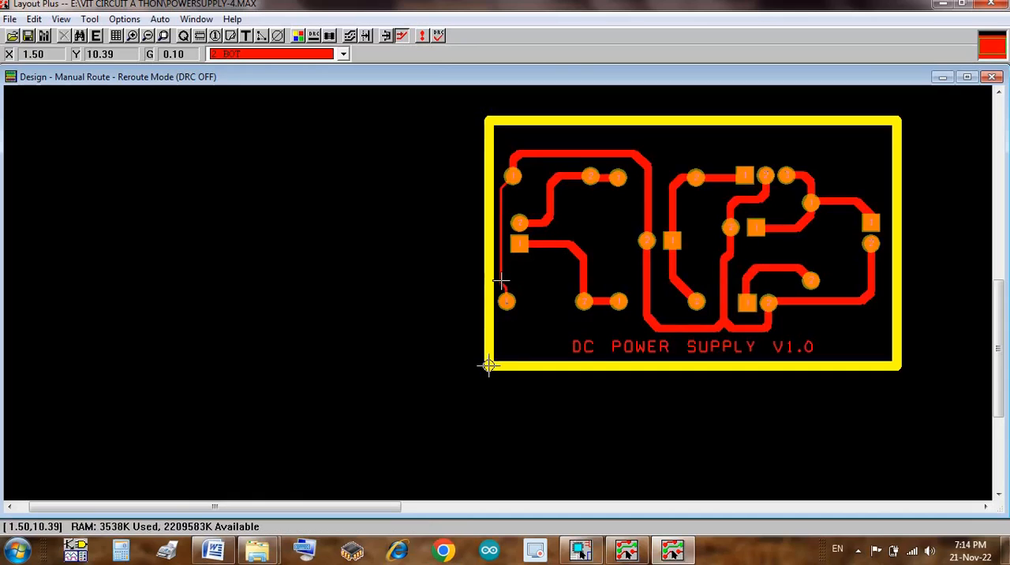
Step: Set the track width to 0.9999 for the entire GND net, overriding the non-standard width, and refresh the design
{"action": "key", "text": "w"}
{"action": "key", "text": "Return"}
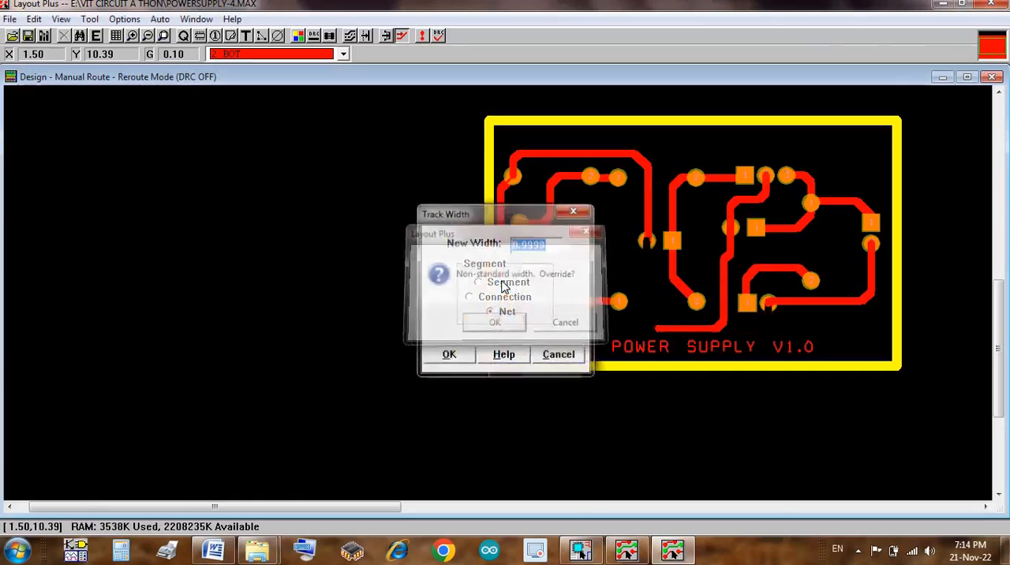
{"action": "key", "text": "Return"}
{"action": "left_click", "coordinate": [423, 40]}
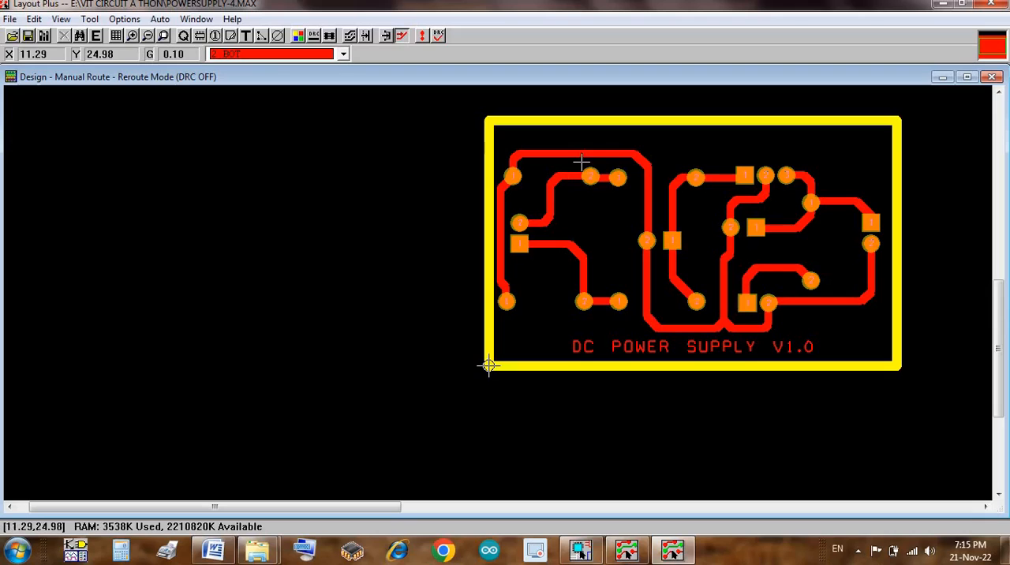
Step: Make the Default SSTOP layer visible in the color settings and move the settings window down to uncover the board
{"action": "left_click", "coordinate": [326, 55]}
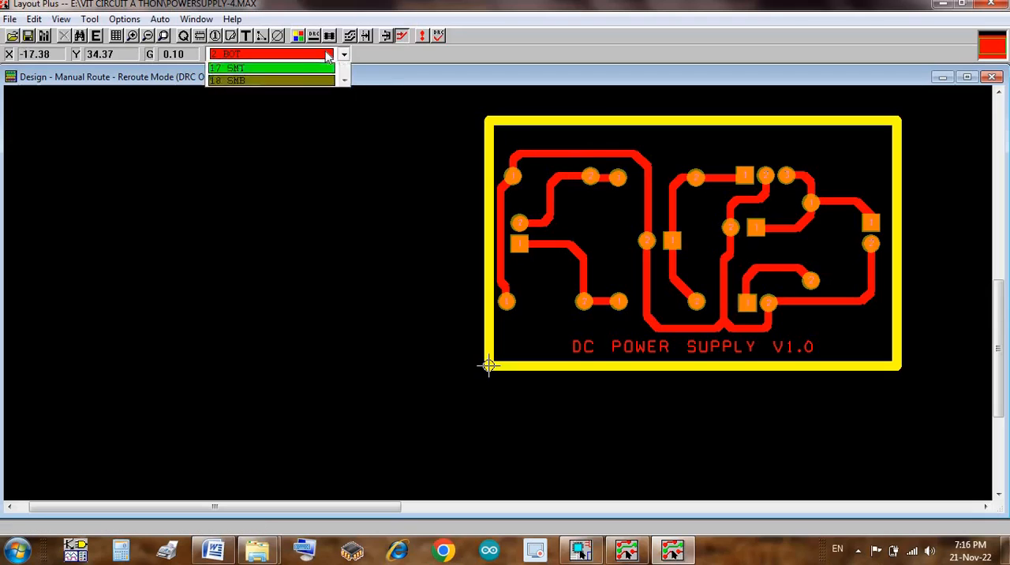
{"action": "left_click", "coordinate": [299, 36]}
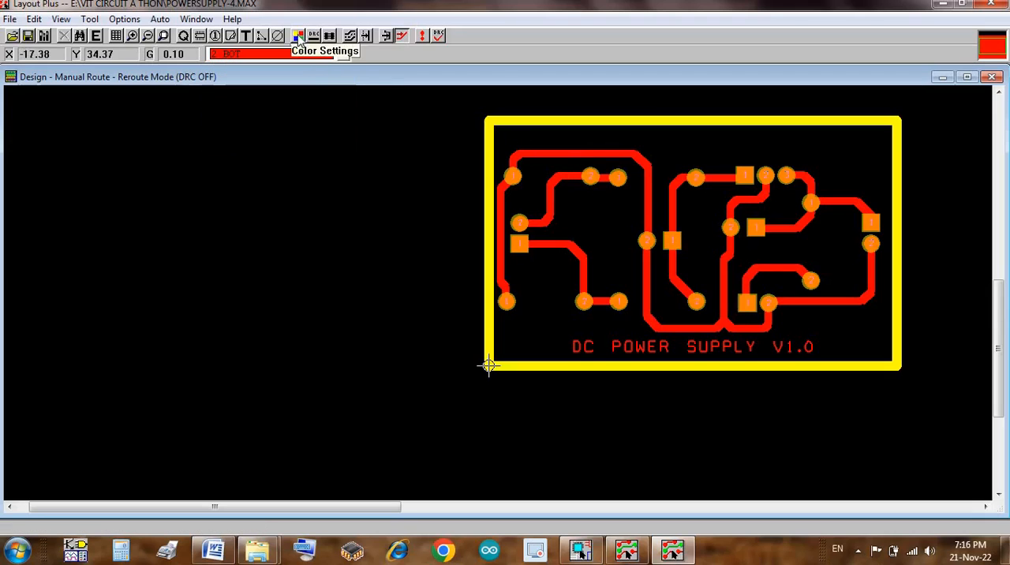
{"action": "left_click", "coordinate": [298, 35]}
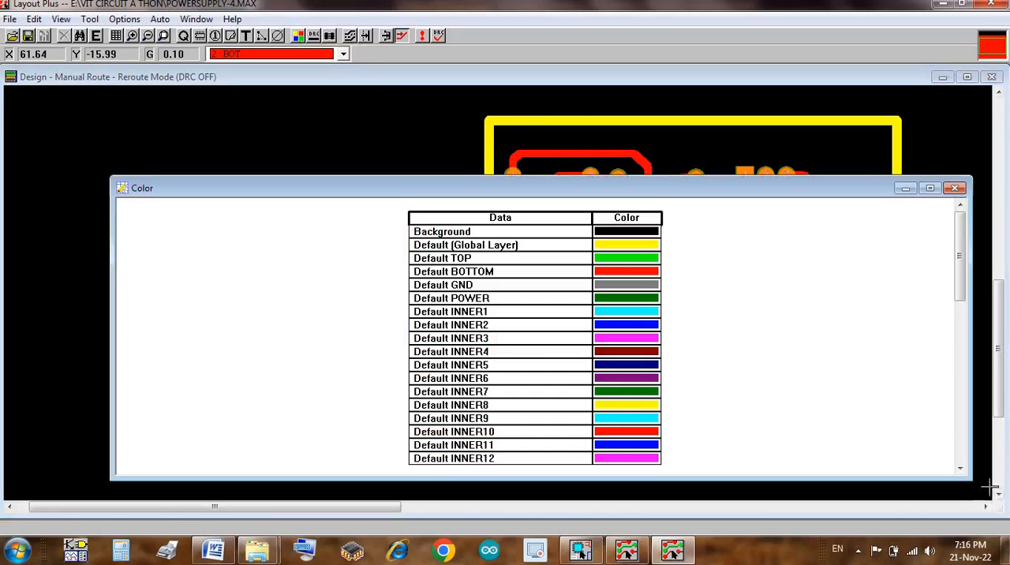
{"action": "left_click", "coordinate": [963, 456]}
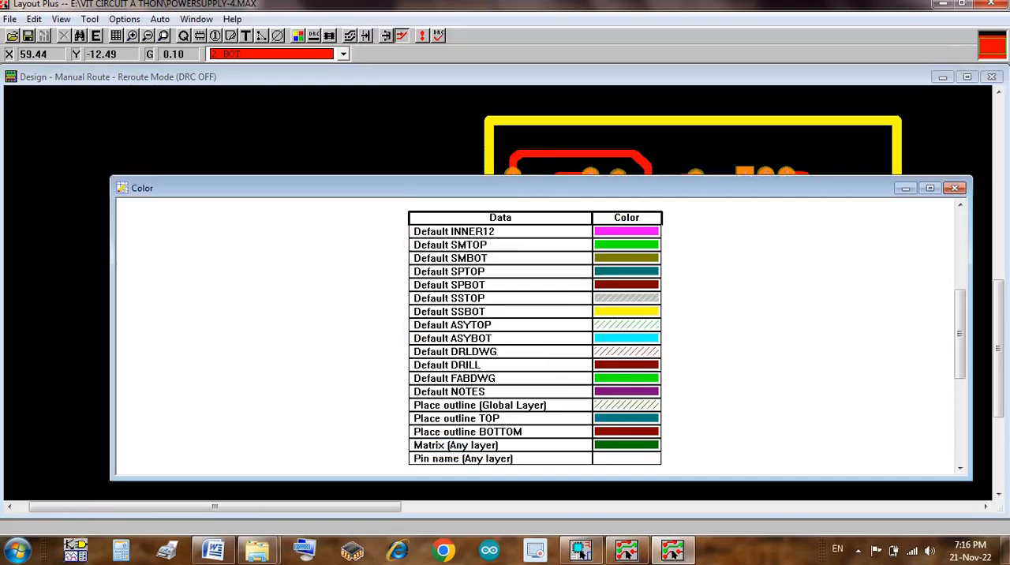
{"action": "left_click", "coordinate": [621, 301]}
{"action": "key", "text": "minus"}
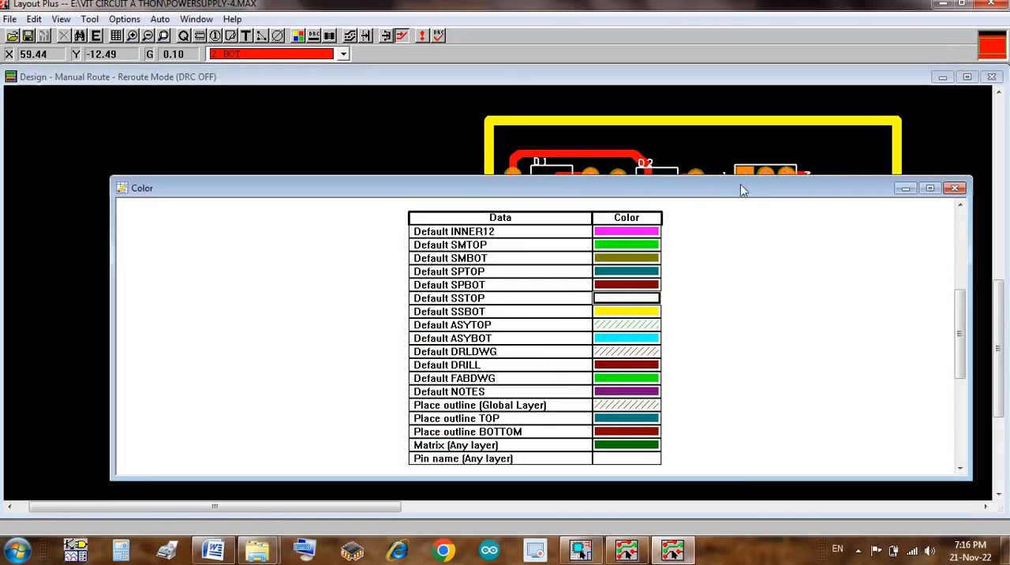
{"action": "left_click_drag", "start_coordinate": [740, 185], "coordinate": [712, 285]}
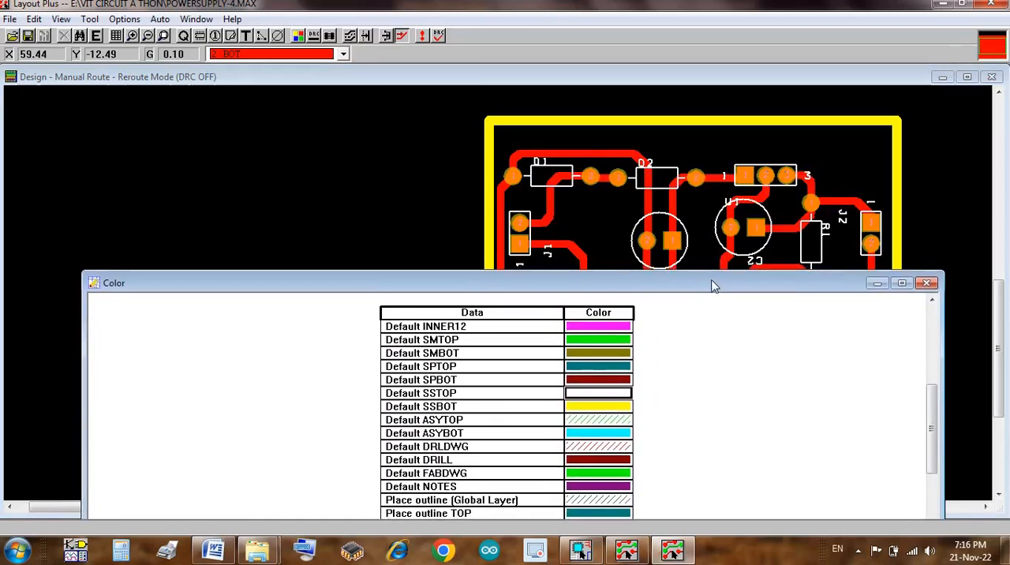
Step: Make the Default BOTTOM layer invisible in the color settings and close the color settings
{"action": "left_click", "coordinate": [932, 320]}
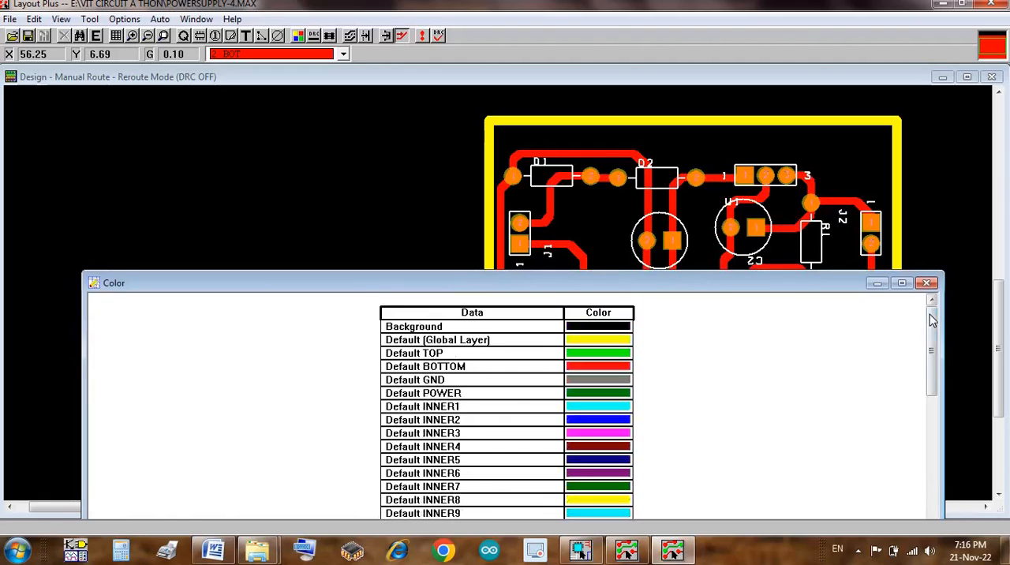
{"action": "left_click", "coordinate": [600, 369]}
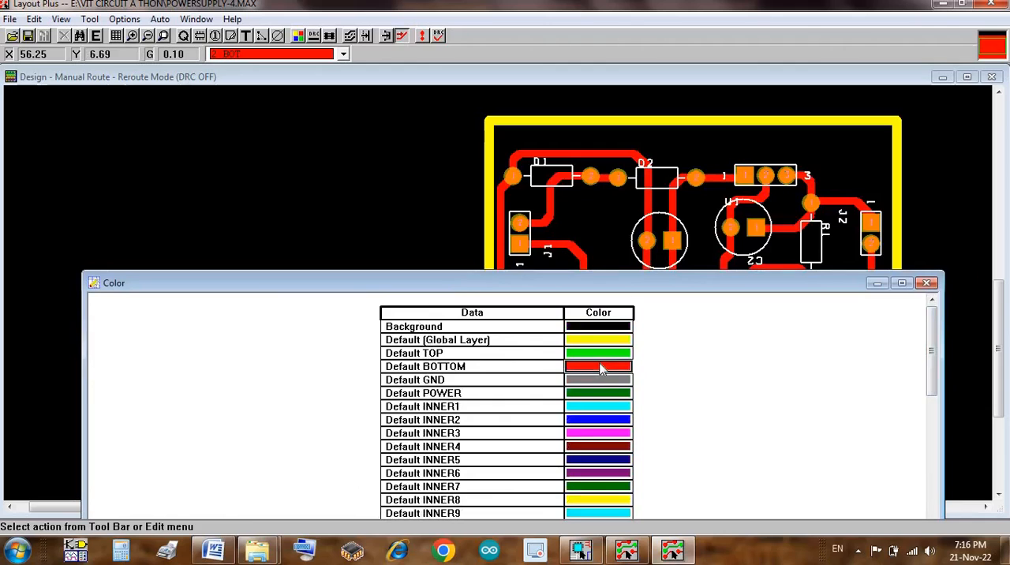
{"action": "left_click", "coordinate": [600, 368]}
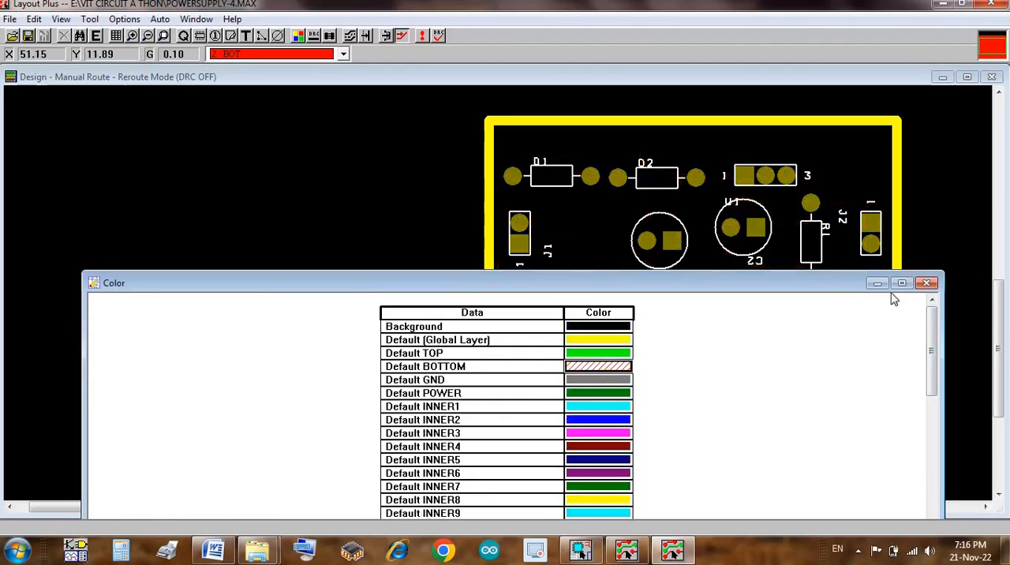
{"action": "left_click", "coordinate": [926, 283]}
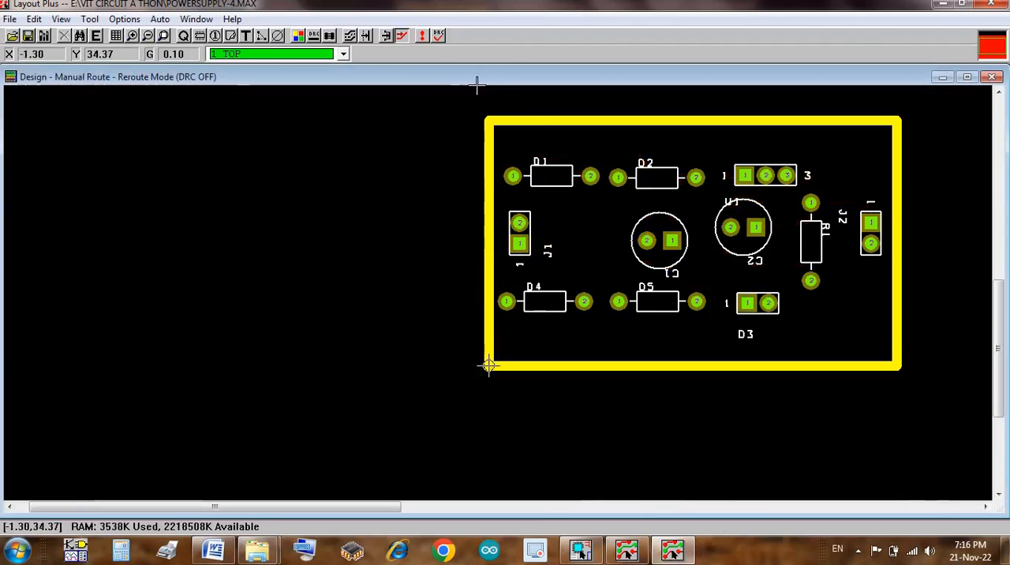
Step: Refresh the whole design, show the BOTTOM layer as the active layer and hide it again
{"action": "left_click", "coordinate": [421, 34]}
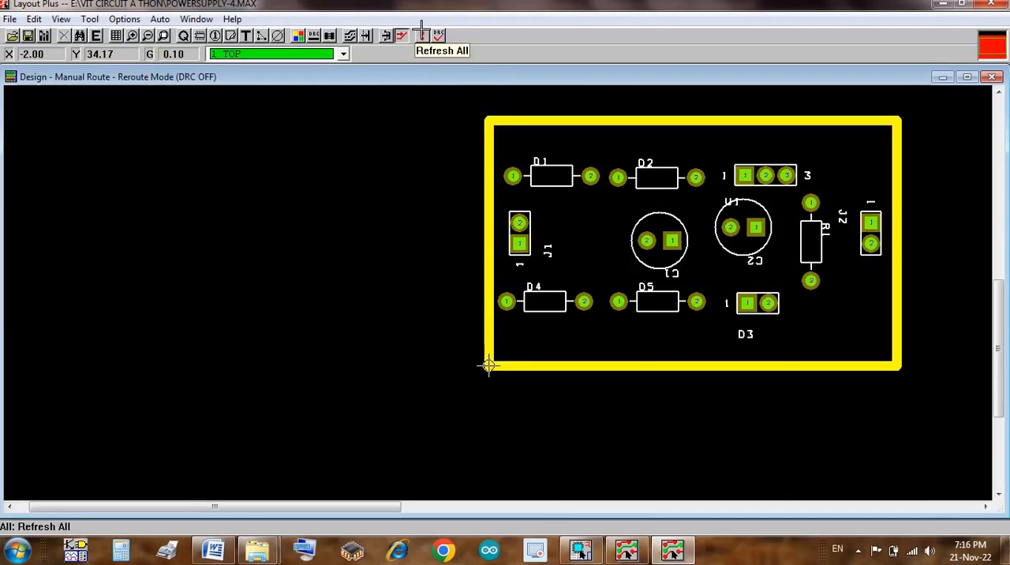
{"action": "key", "text": "2"}
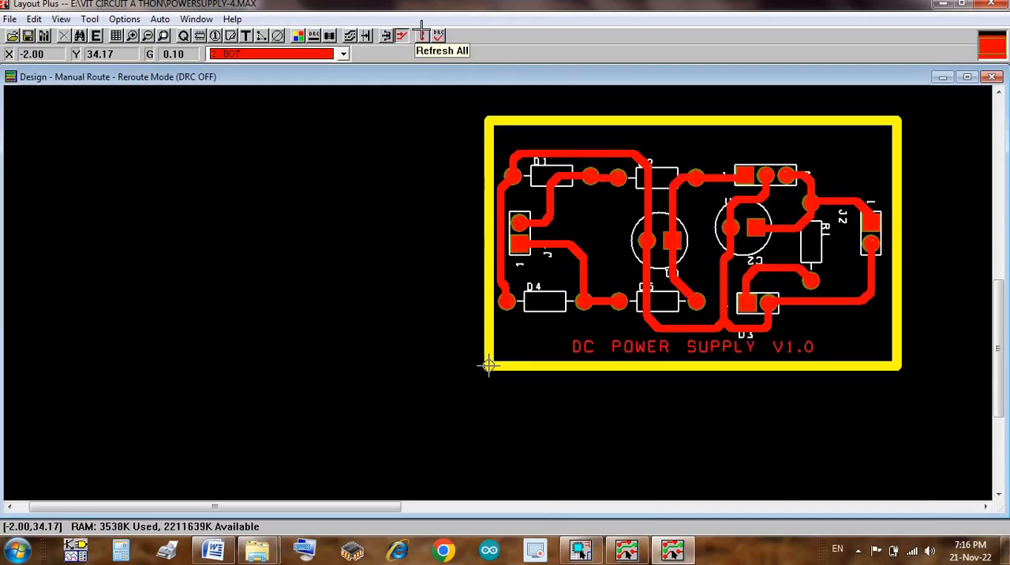
{"action": "key", "text": "minus"}
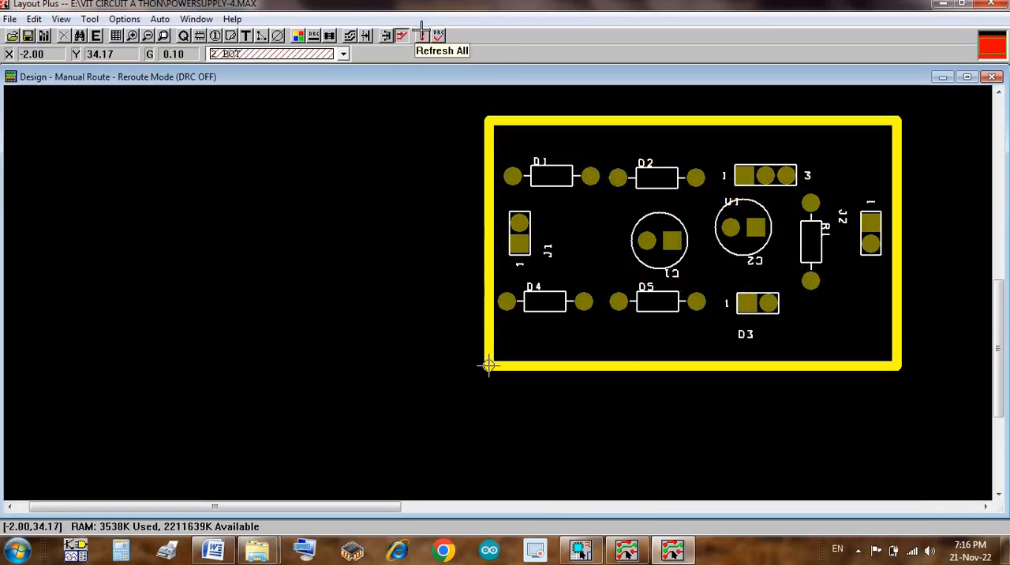
Step: Refresh the whole design, switch to the TOP layer and bring back the BOTTOM layer as the visible active layer
{"action": "left_click", "coordinate": [423, 36]}
{"action": "key", "text": "1"}
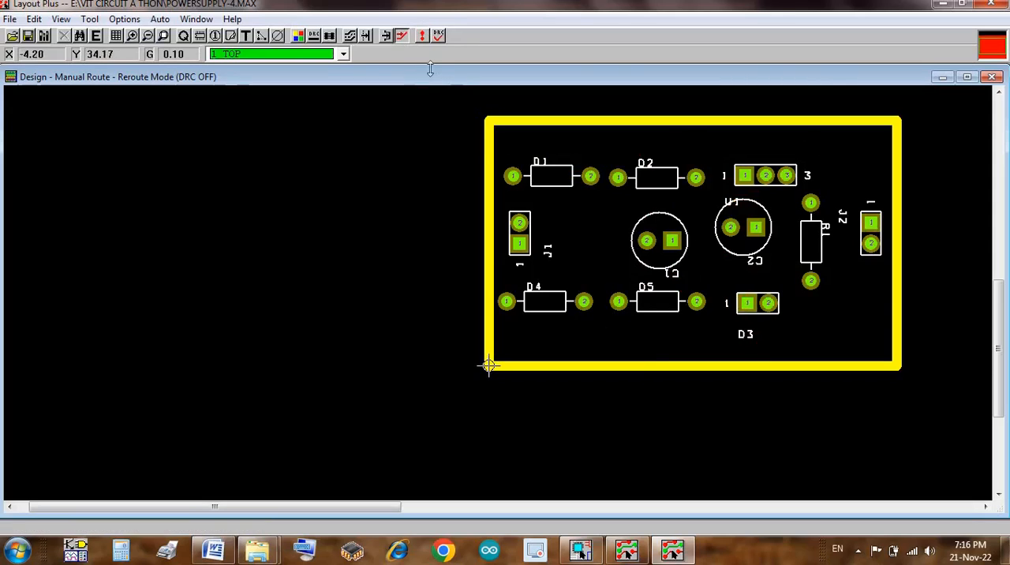
{"action": "key", "text": "2"}
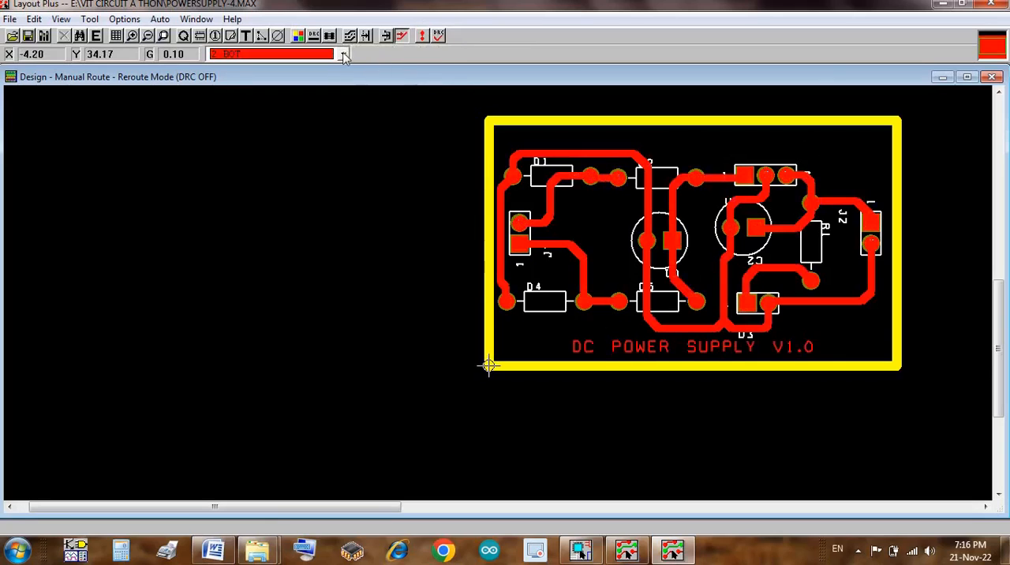
Step: Select layer 21 SST as the active layer and hide it
{"action": "left_click", "coordinate": [343, 53]}
{"action": "left_click", "coordinate": [344, 126]}
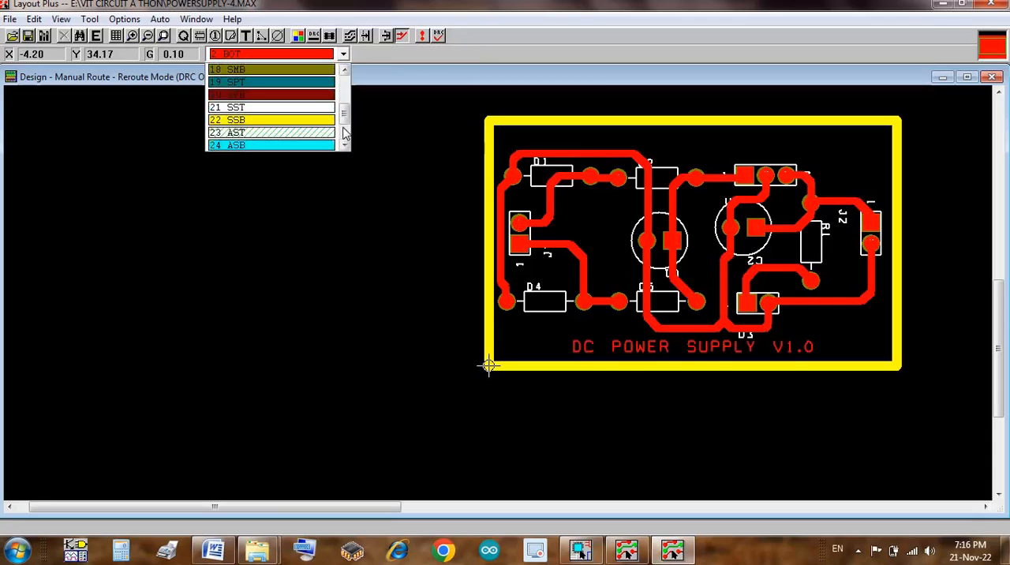
{"action": "left_click", "coordinate": [321, 107]}
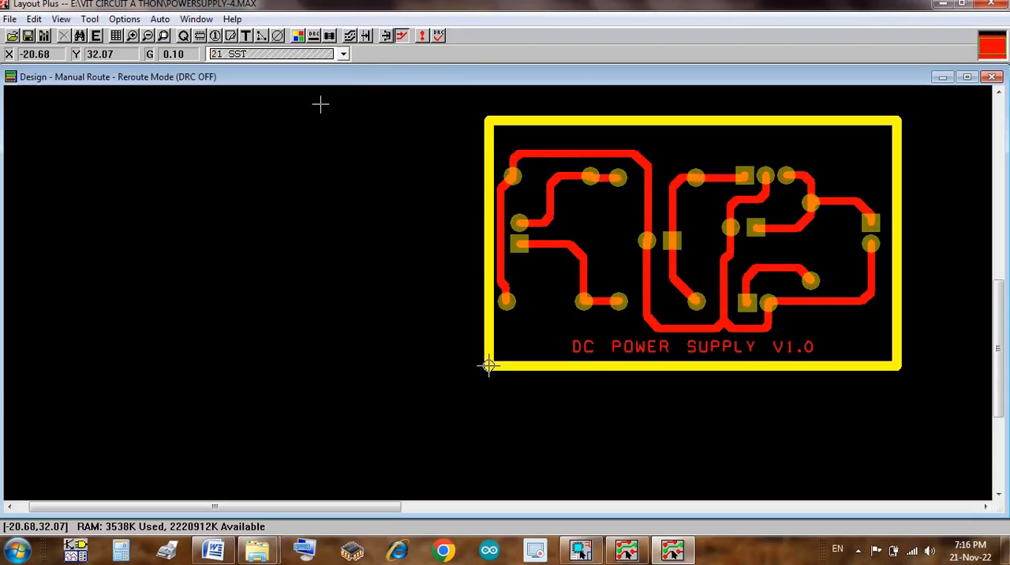